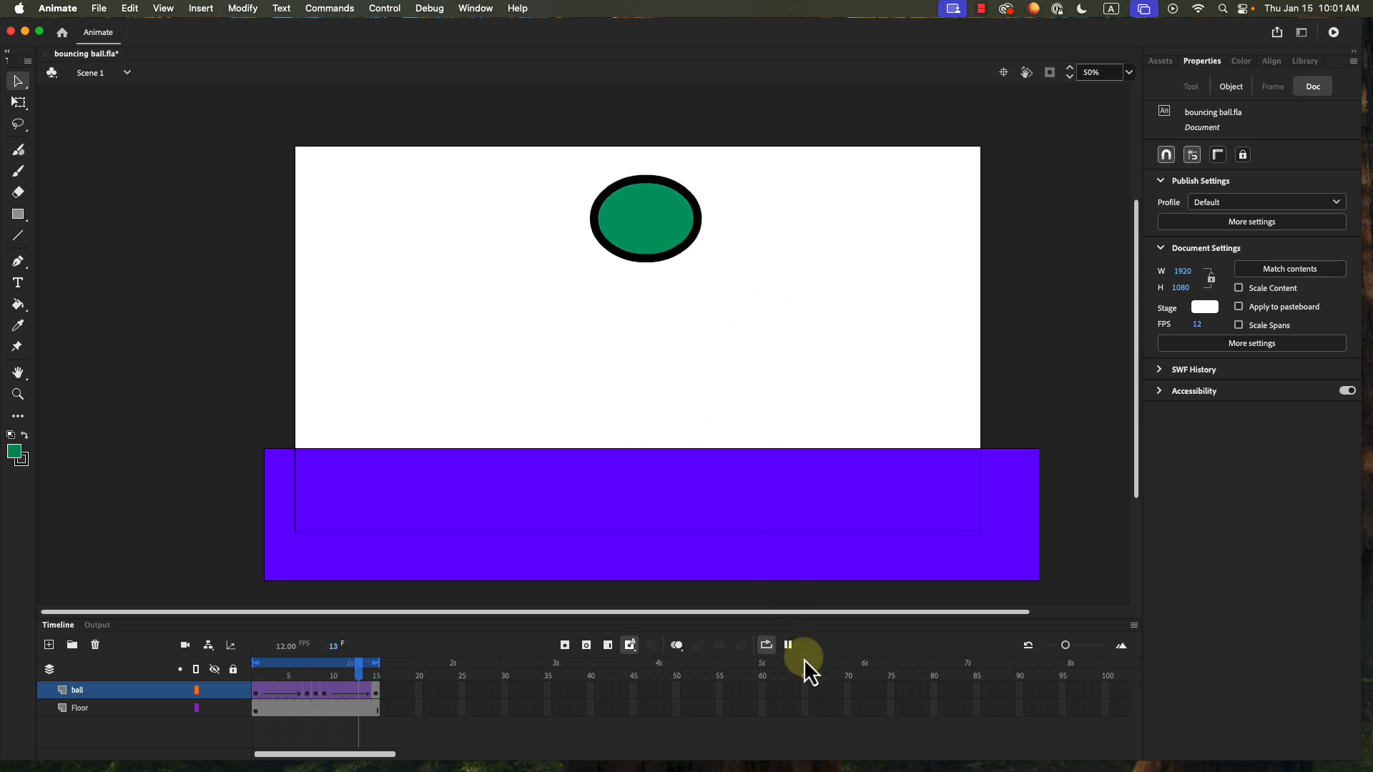
Step: Stop the playback and create a new Full HD 1920 x 1080 document at 12 fps for ActionScript 3.0
left_click(788, 646)
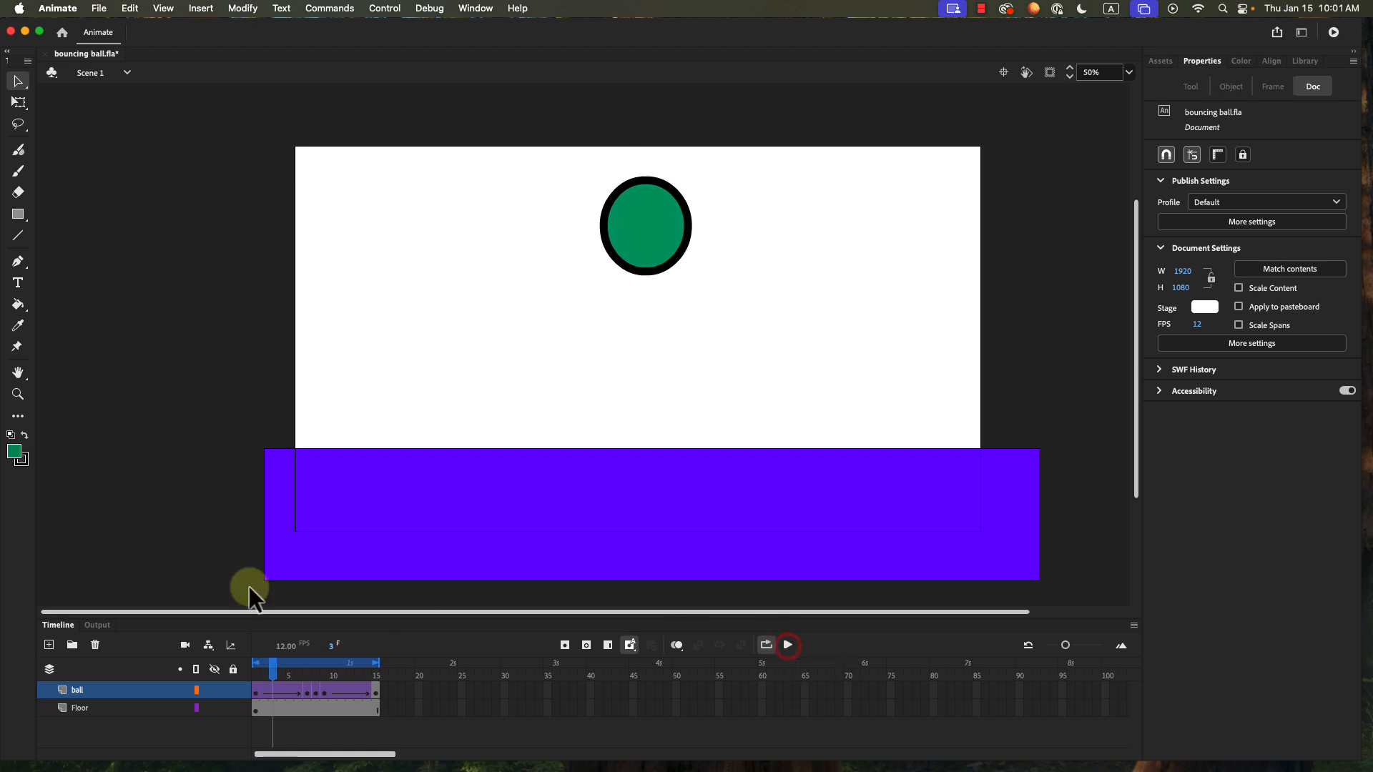
left_click(100, 9)
left_click(103, 31)
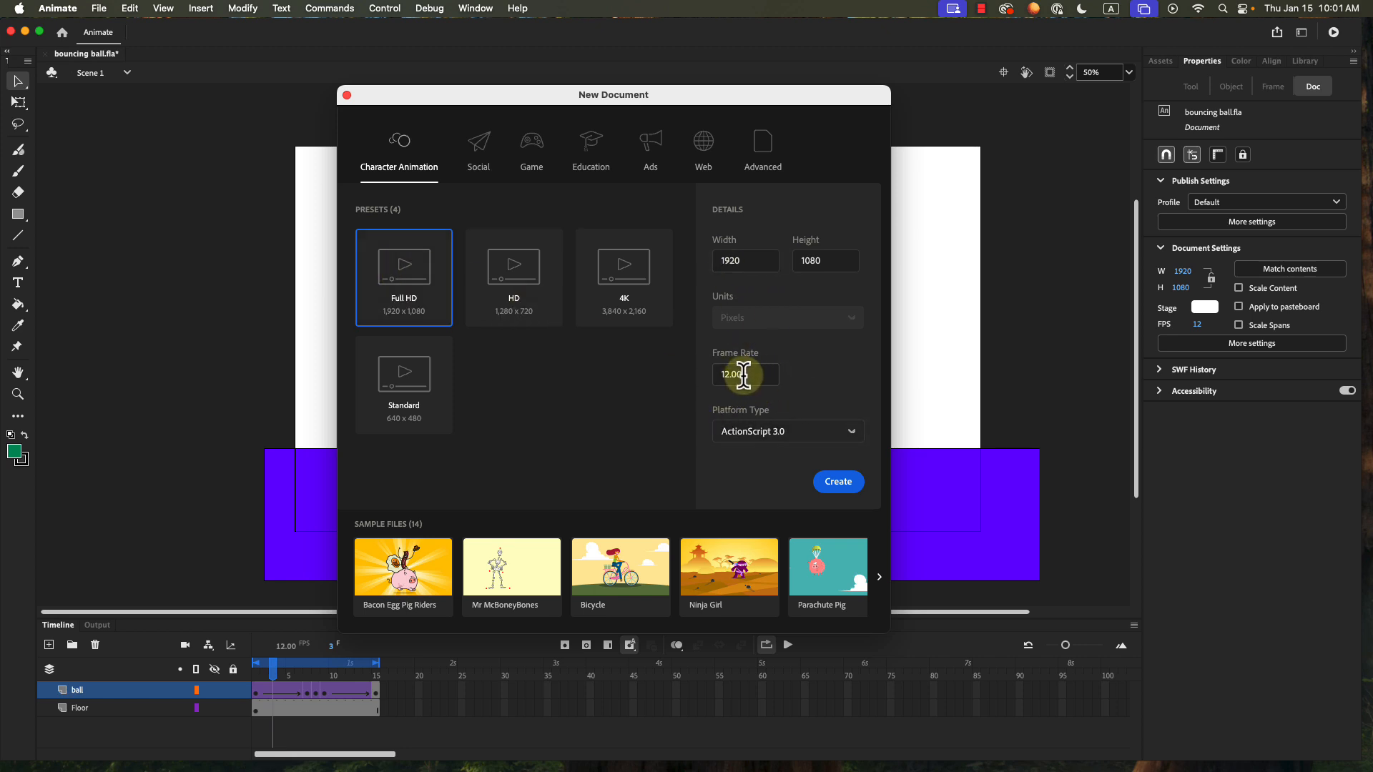
left_click(841, 481)
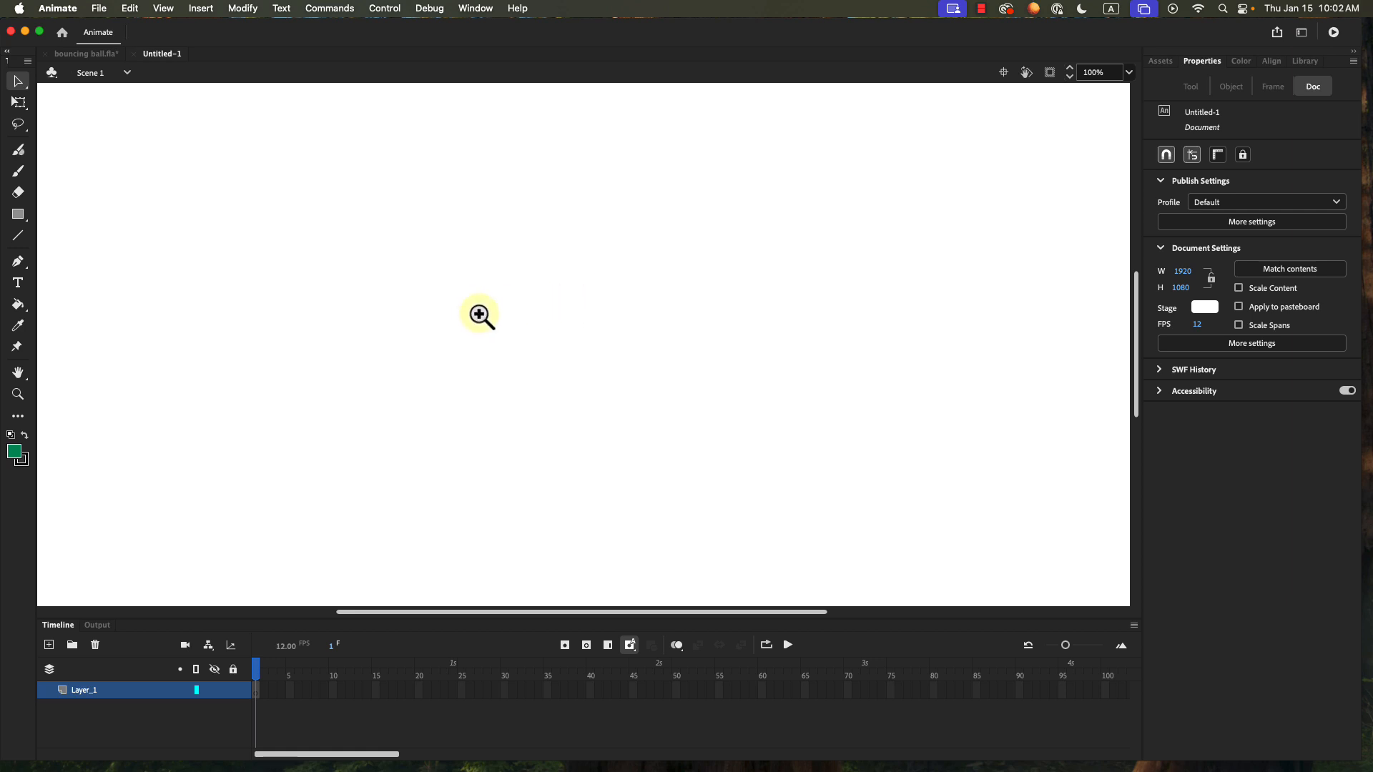
Step: Draw a green rectangle with a black outline across the stage's lower edge, extending past both sides and below the stage
left_click(551, 335)
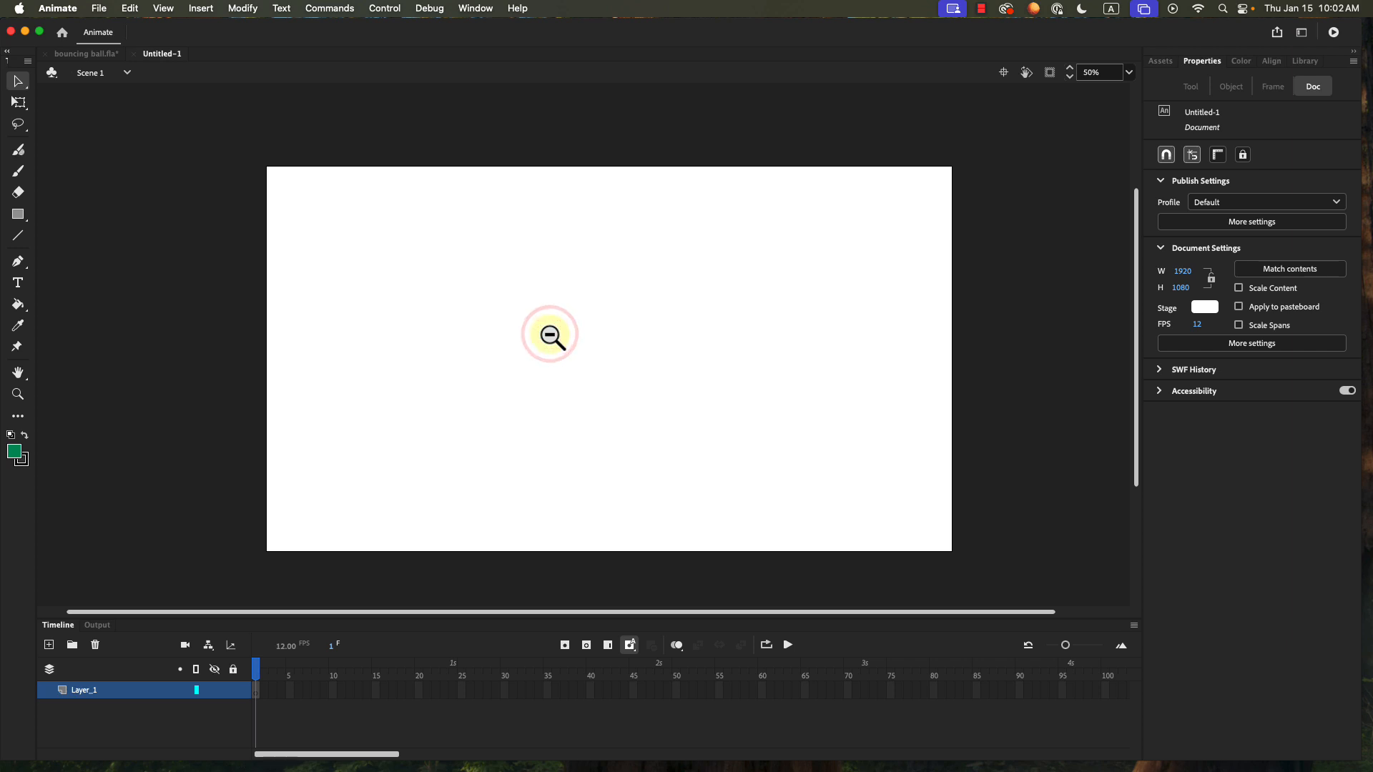
left_click(551, 334)
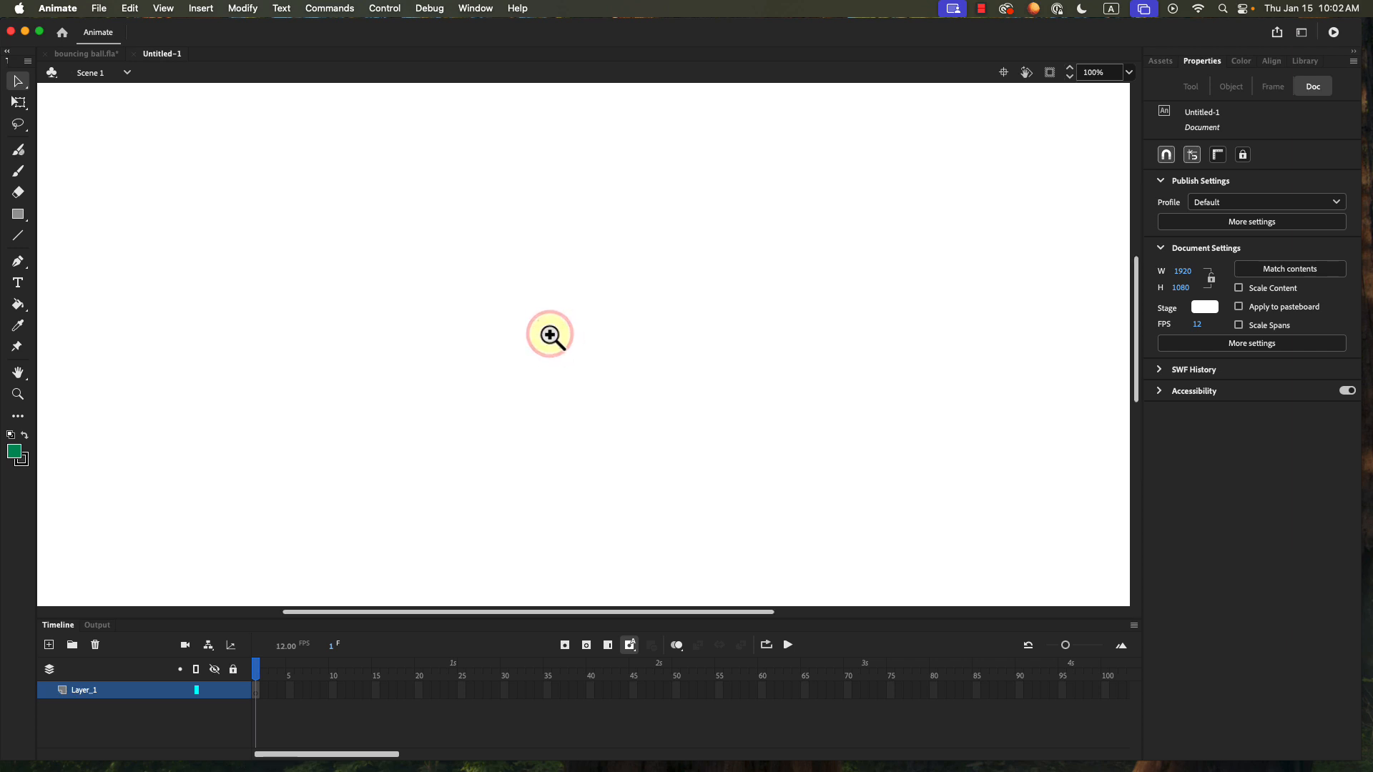
left_click(551, 335)
left_click(550, 335)
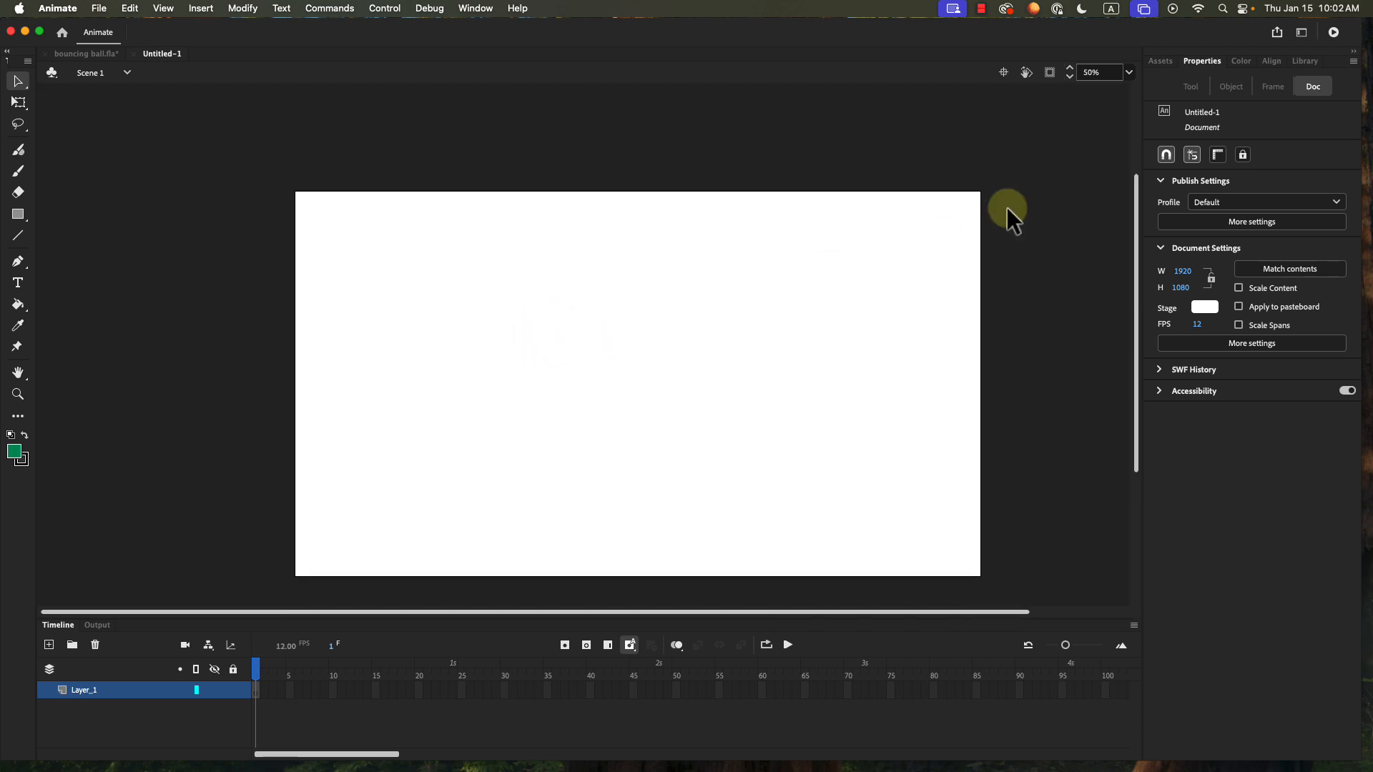
left_click(1131, 71)
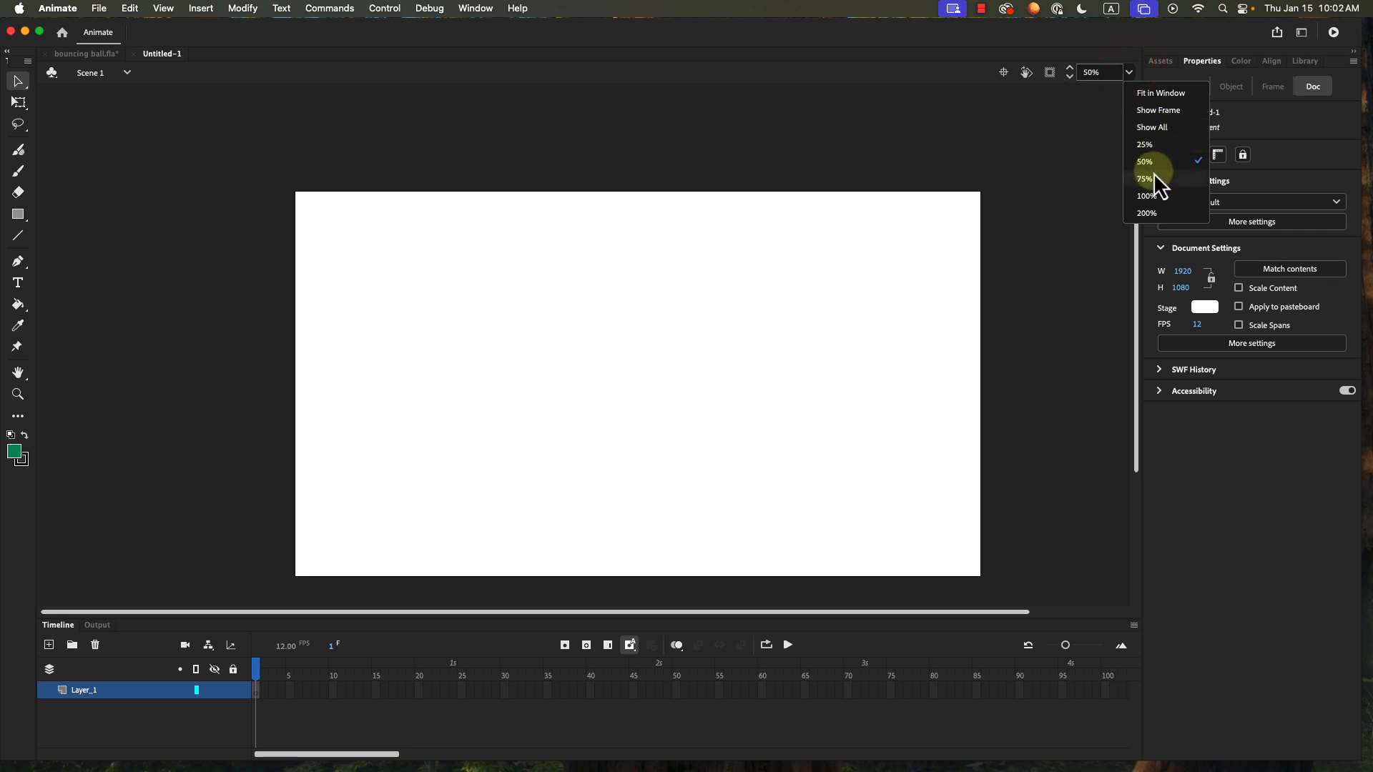
left_click(985, 138)
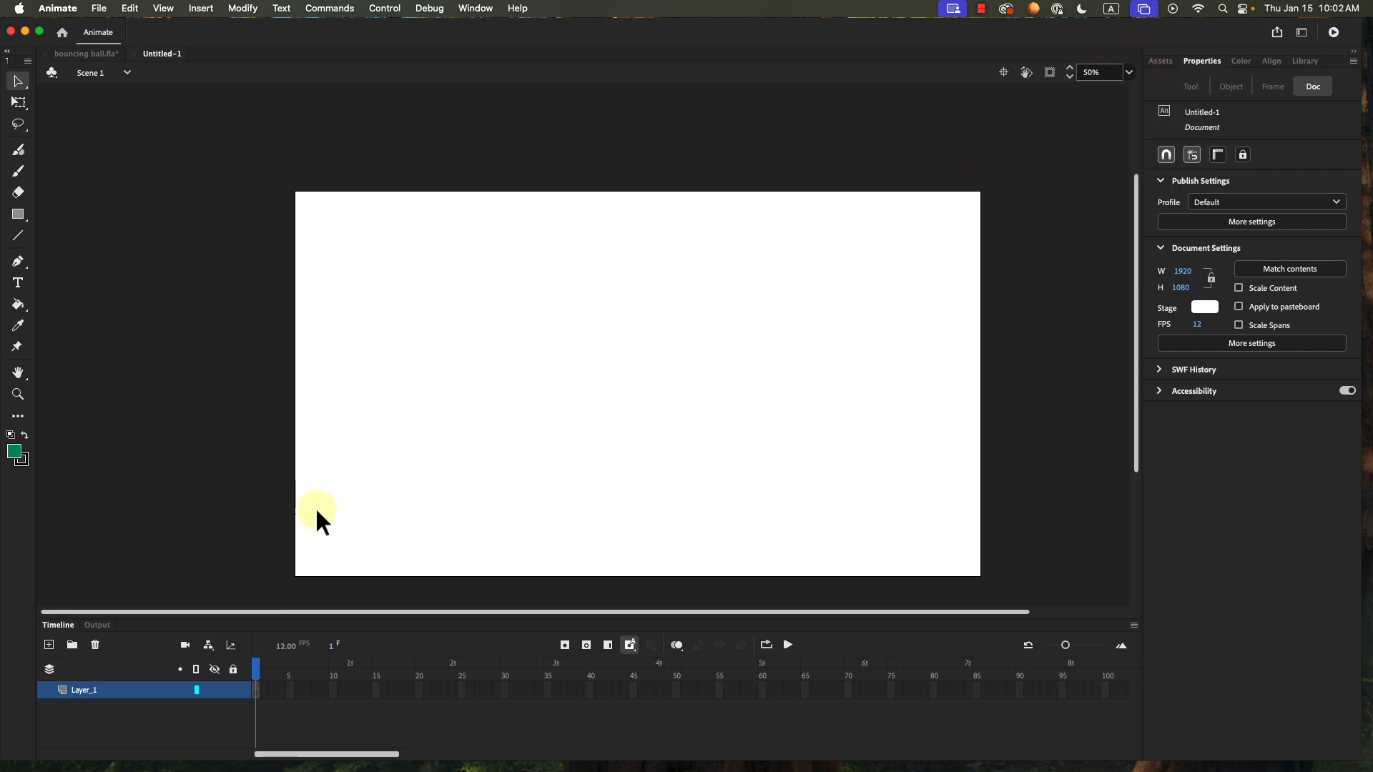
key("space")
left_click_drag(549, 389, 582, 371)
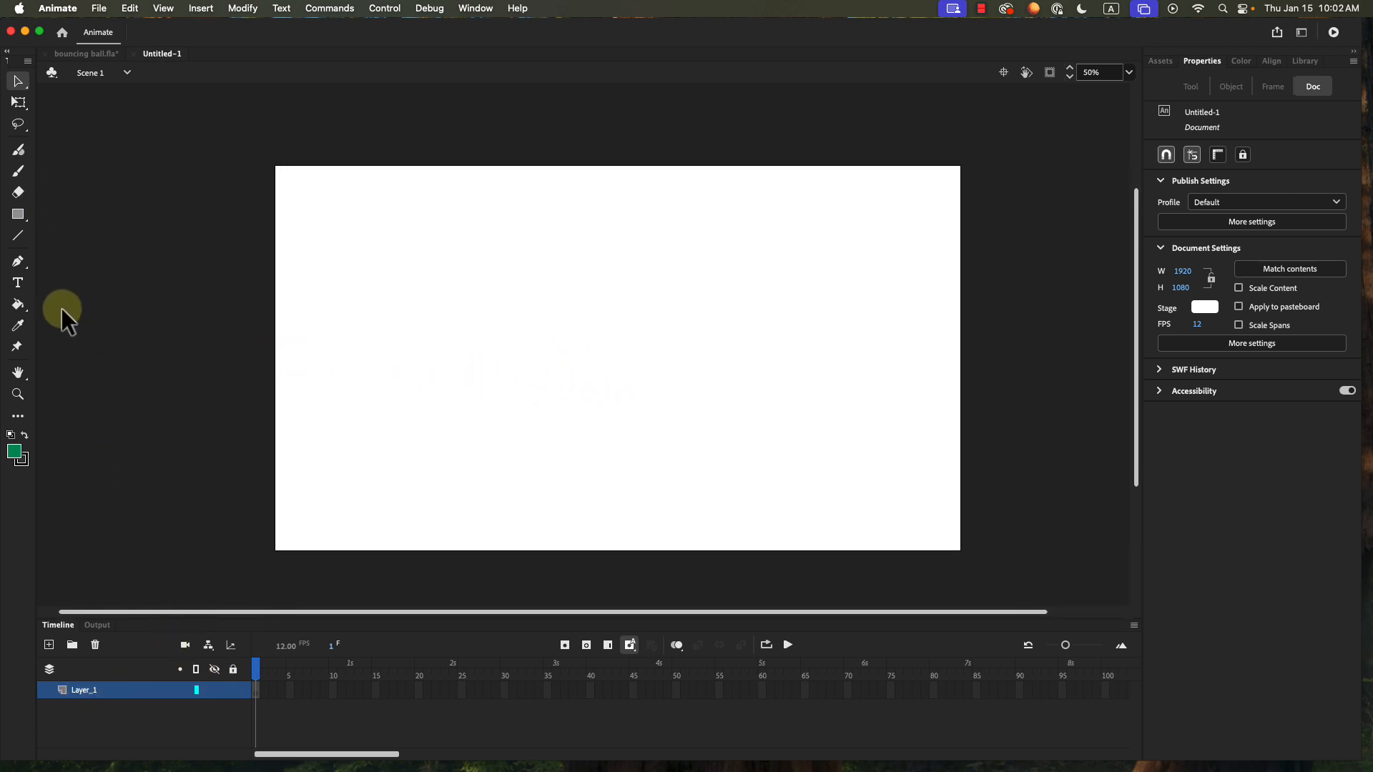
left_click(18, 214)
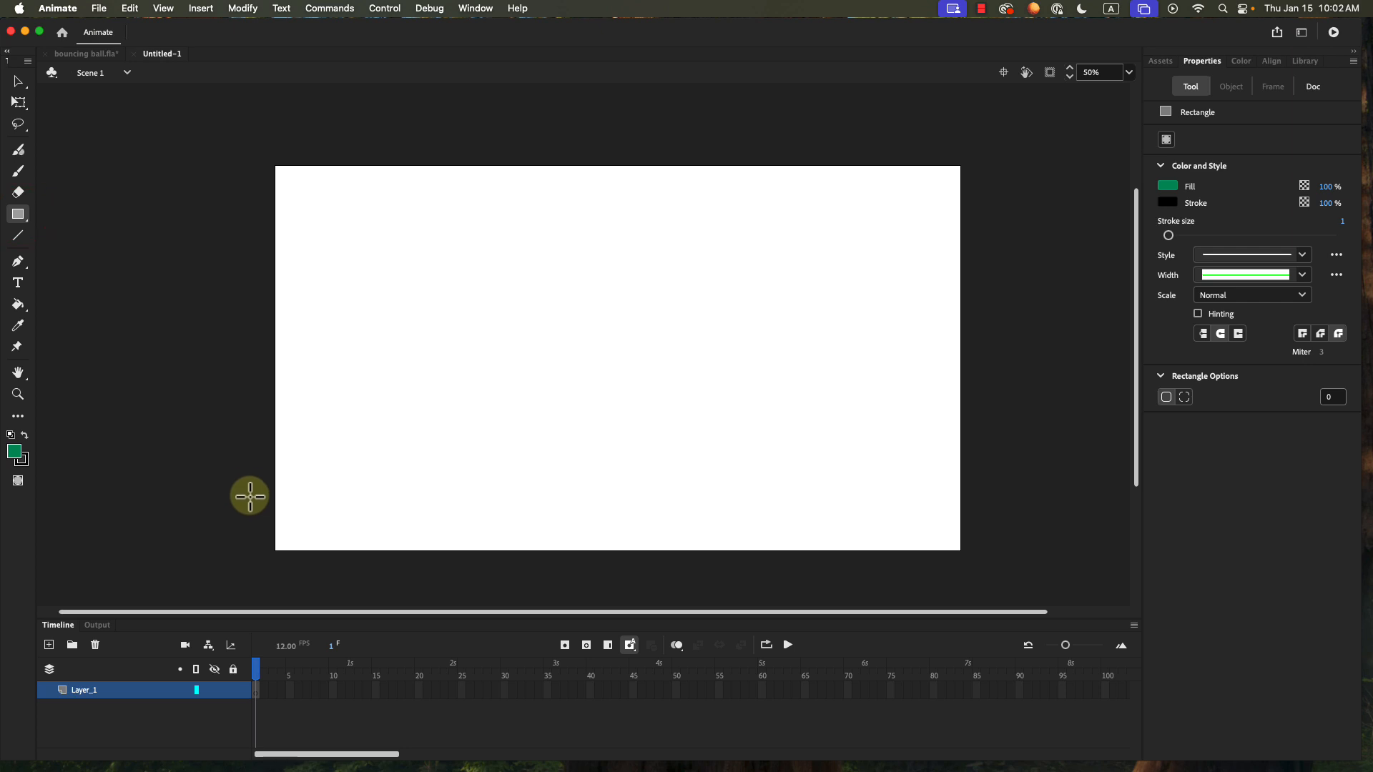
left_click_drag(248, 495, 1013, 588)
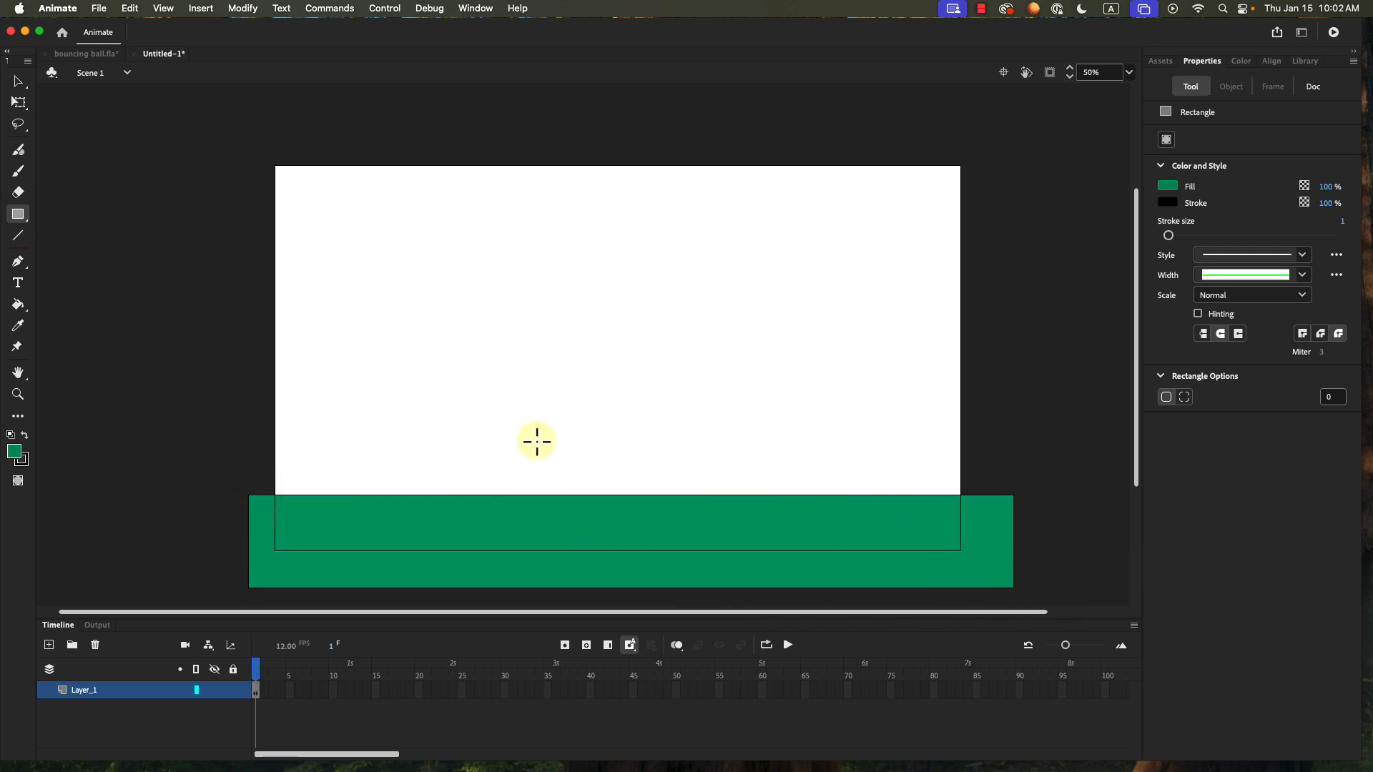
Step: Rename the rectangle's layer to ground and lock it, keeping it locked when asked about unlocking
double_click(87, 690)
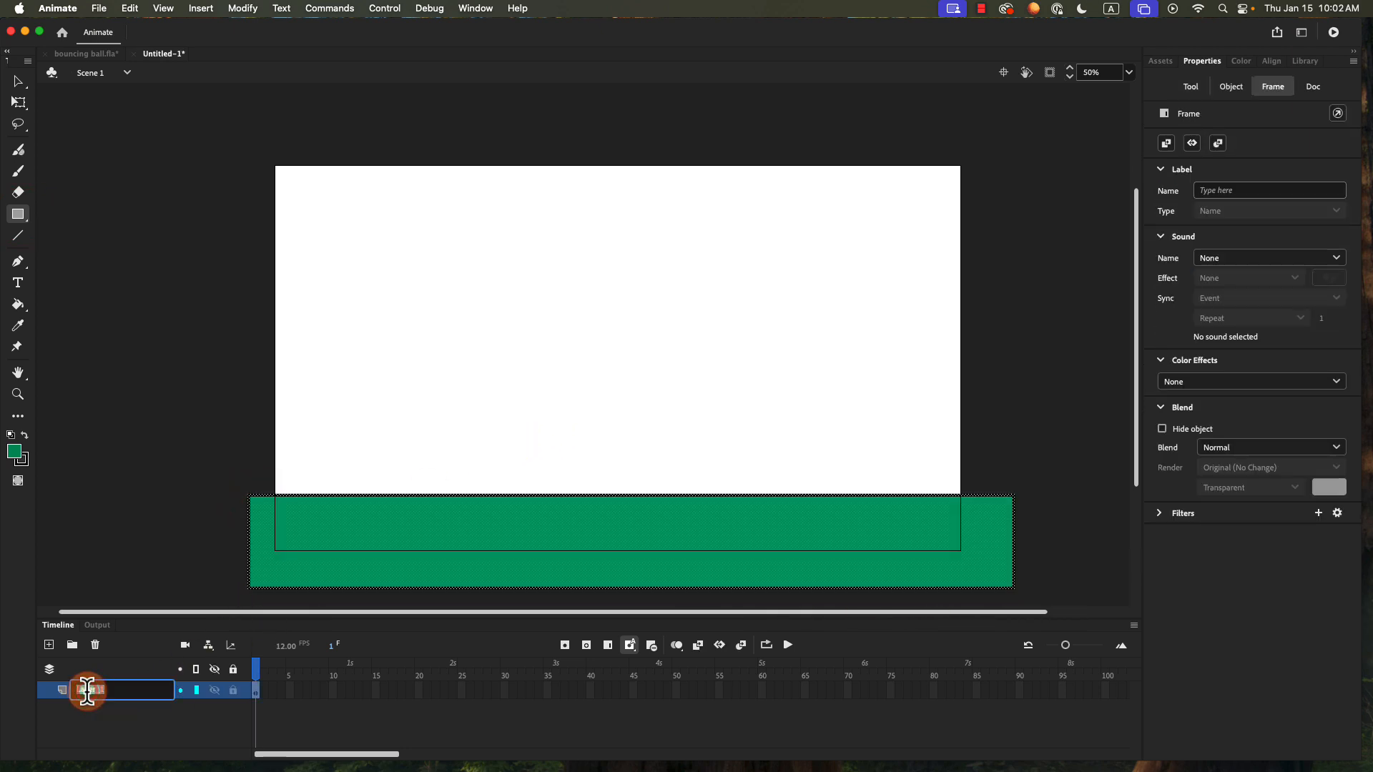
type("ground")
key("Return")
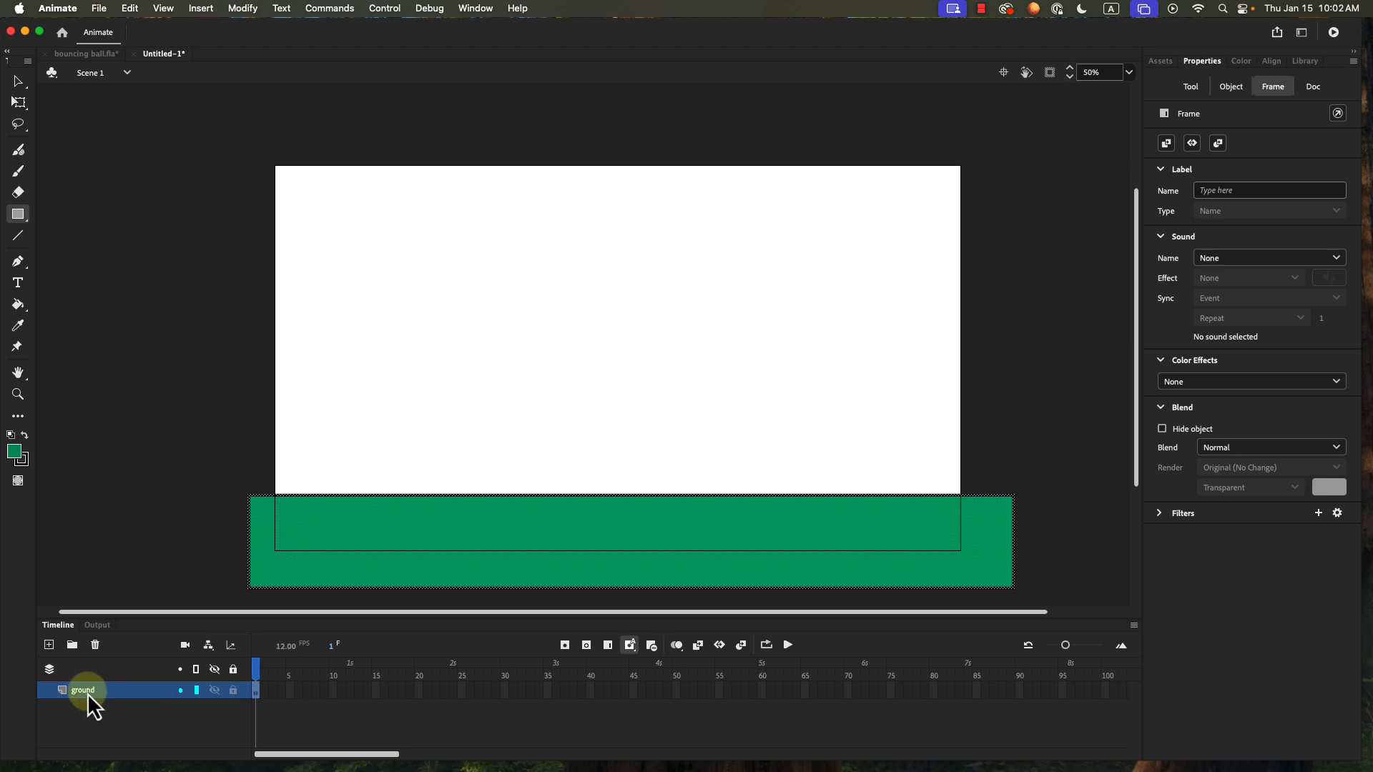
left_click(234, 691)
left_click(502, 529)
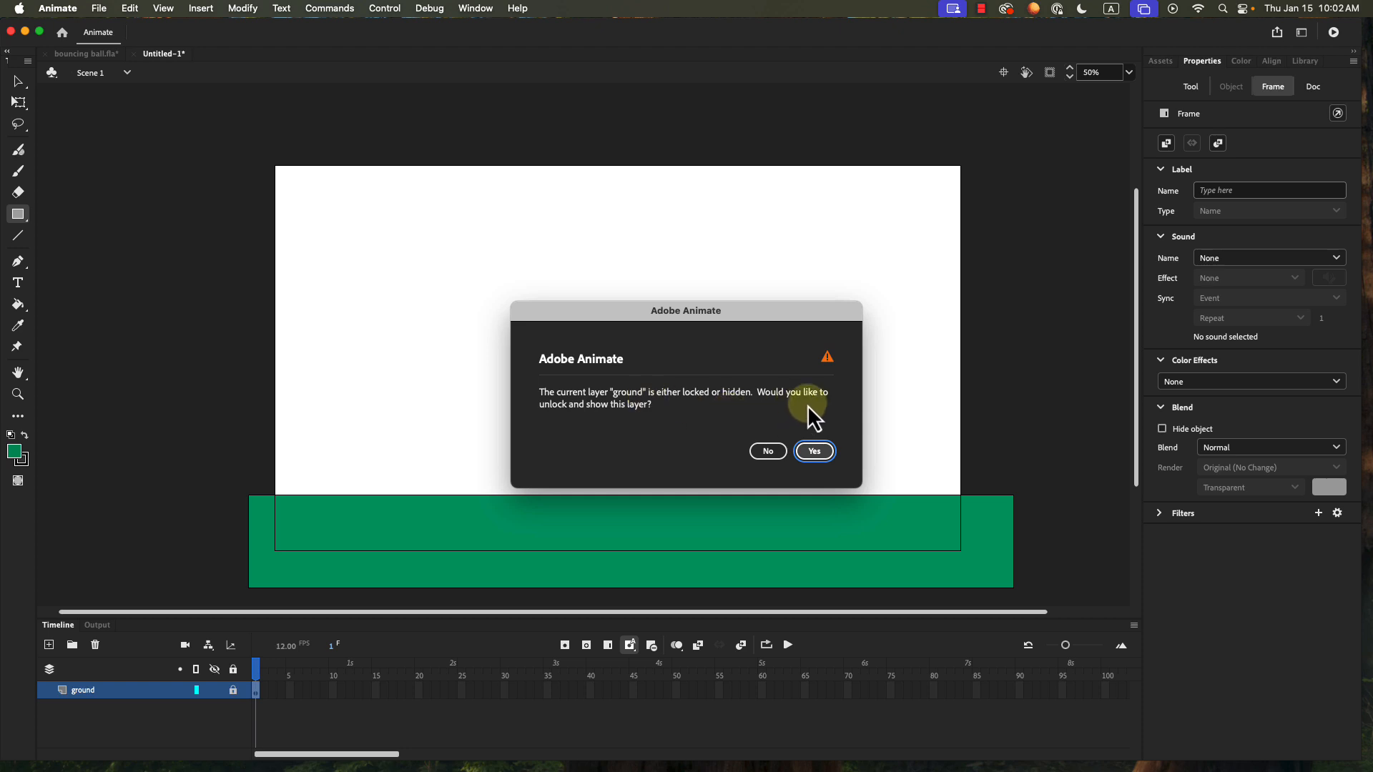
left_click(776, 452)
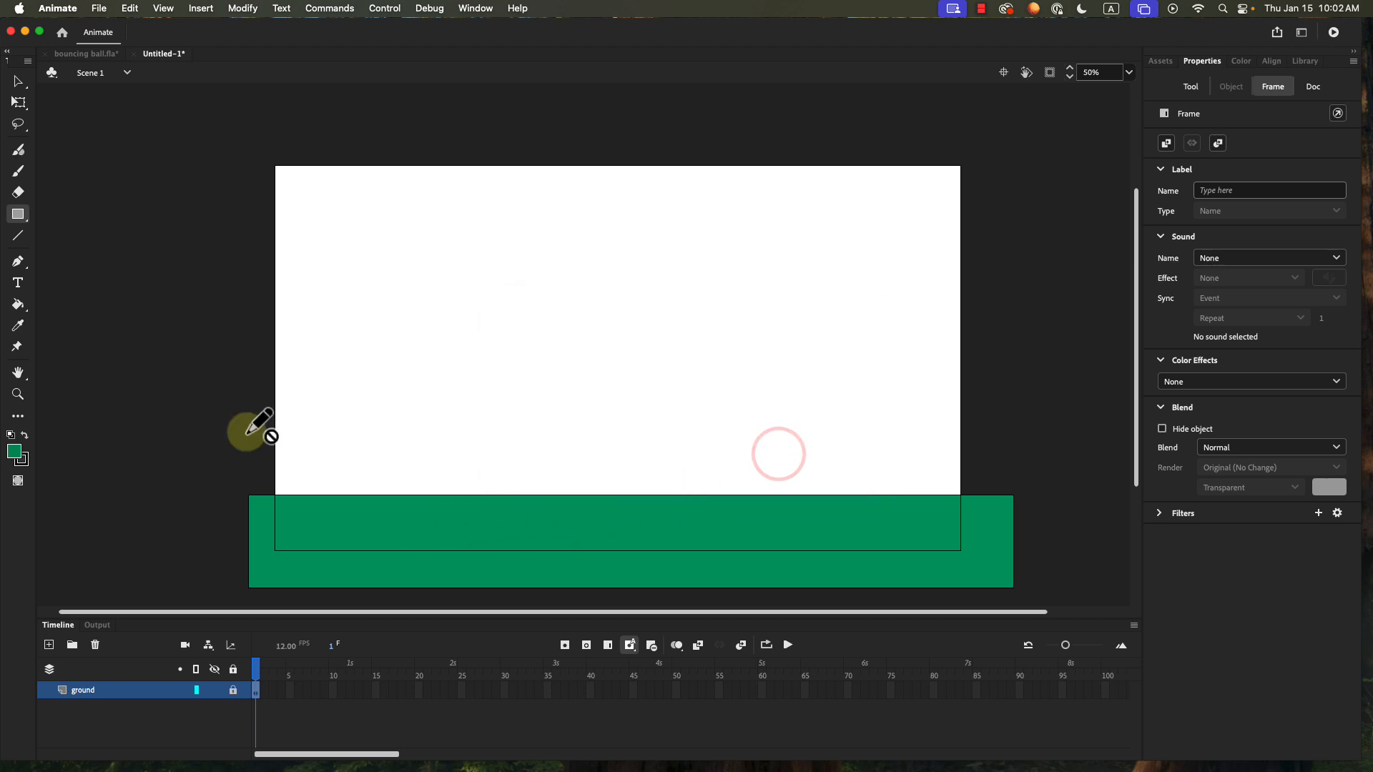
left_click(17, 81)
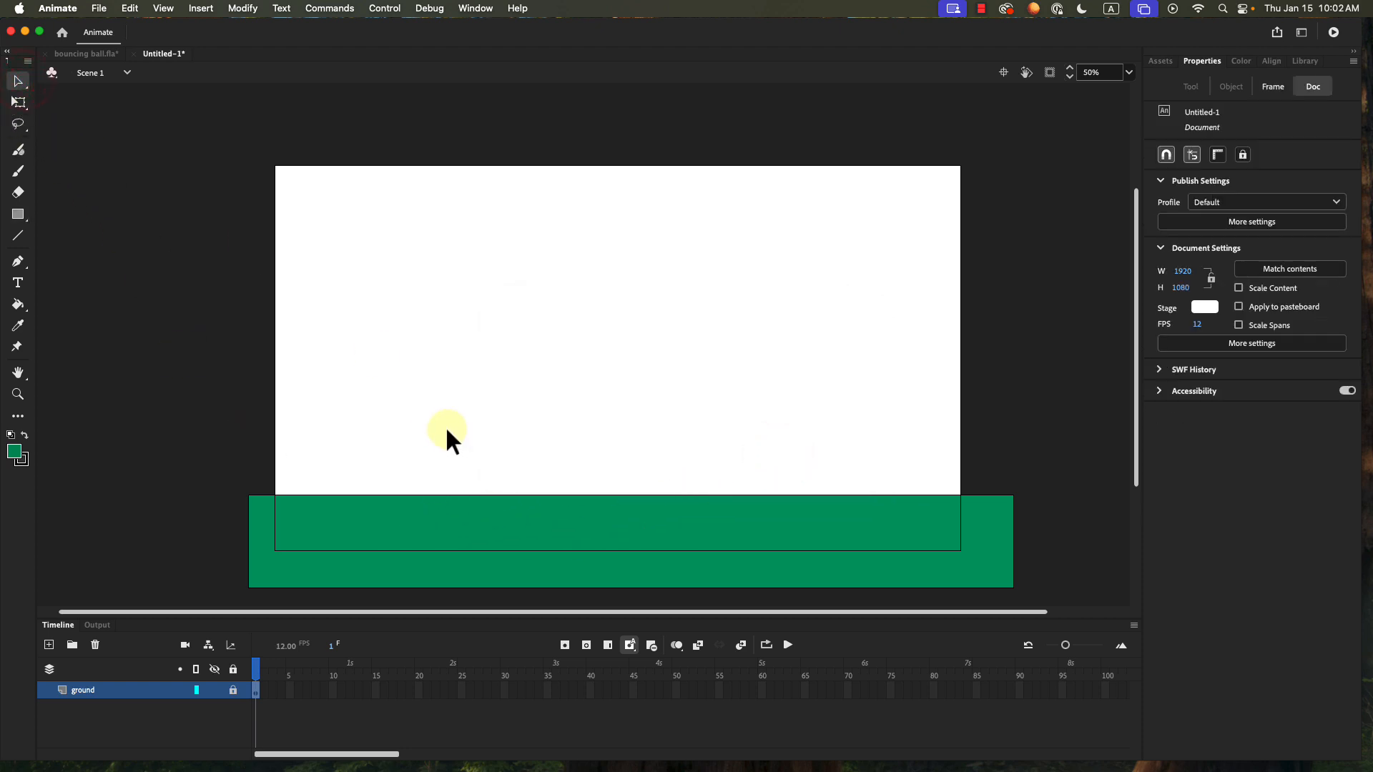
Step: Add a new layer above the ground layer and name it ball
left_click(49, 647)
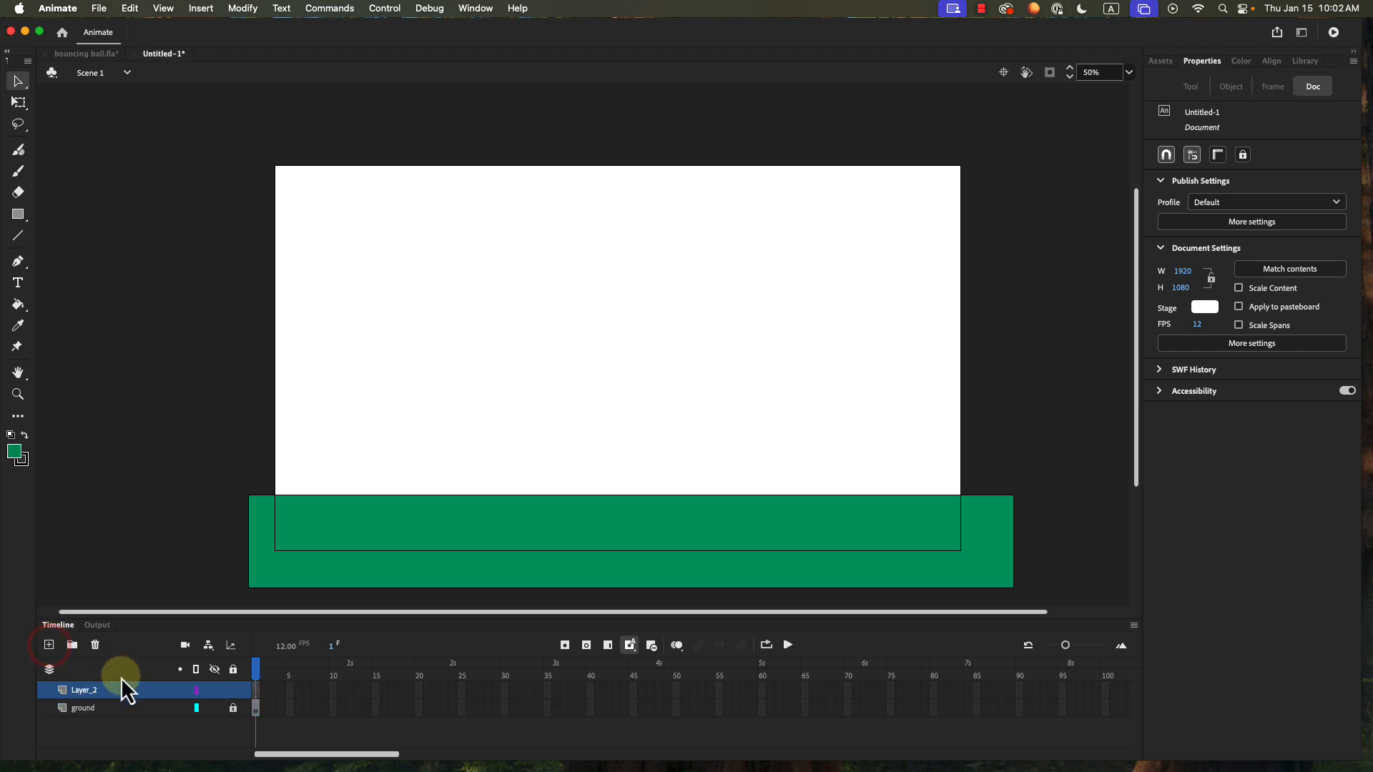
double_click(83, 690)
type("ball")
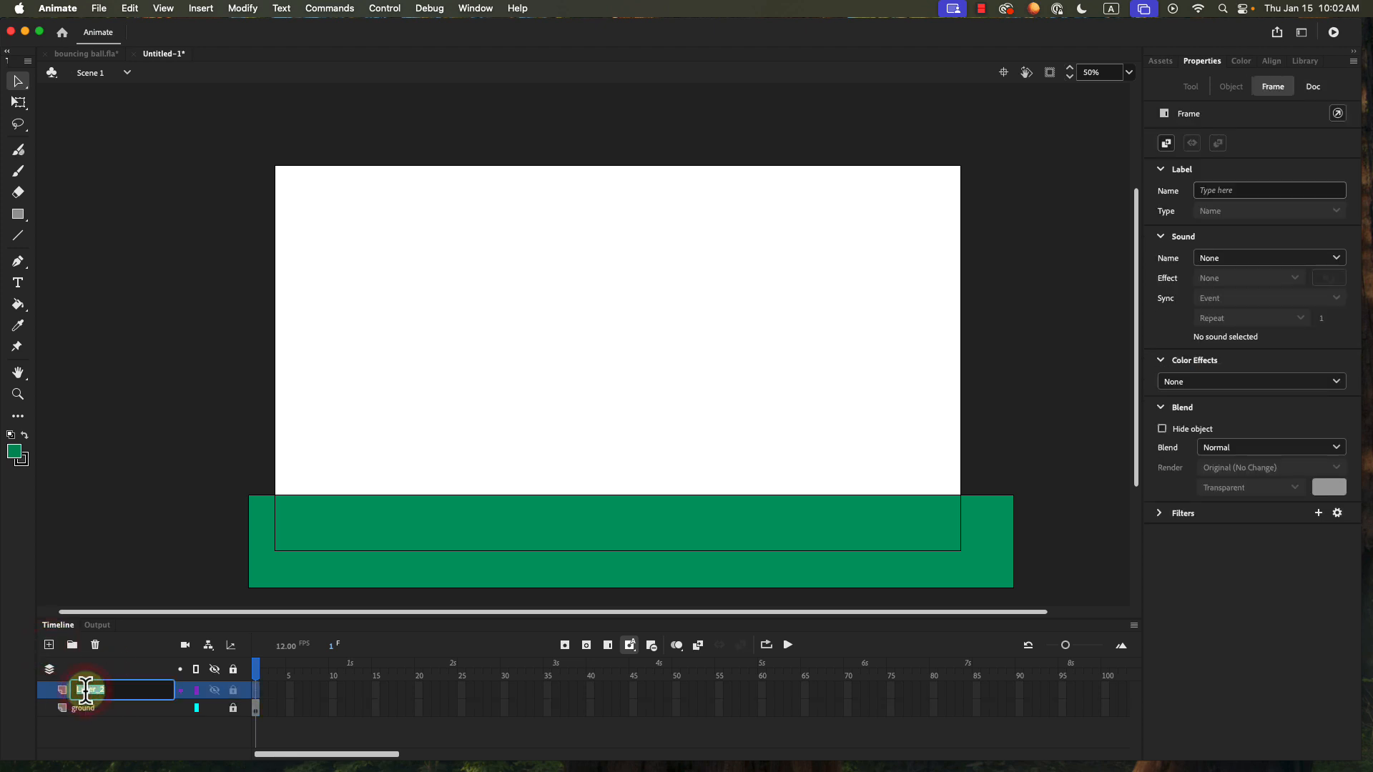
key("Return")
Step: Draw a circle about 191 px wide above the ground with the Oval tool, using an orange fill and a black stroke of size 7
left_click(19, 217)
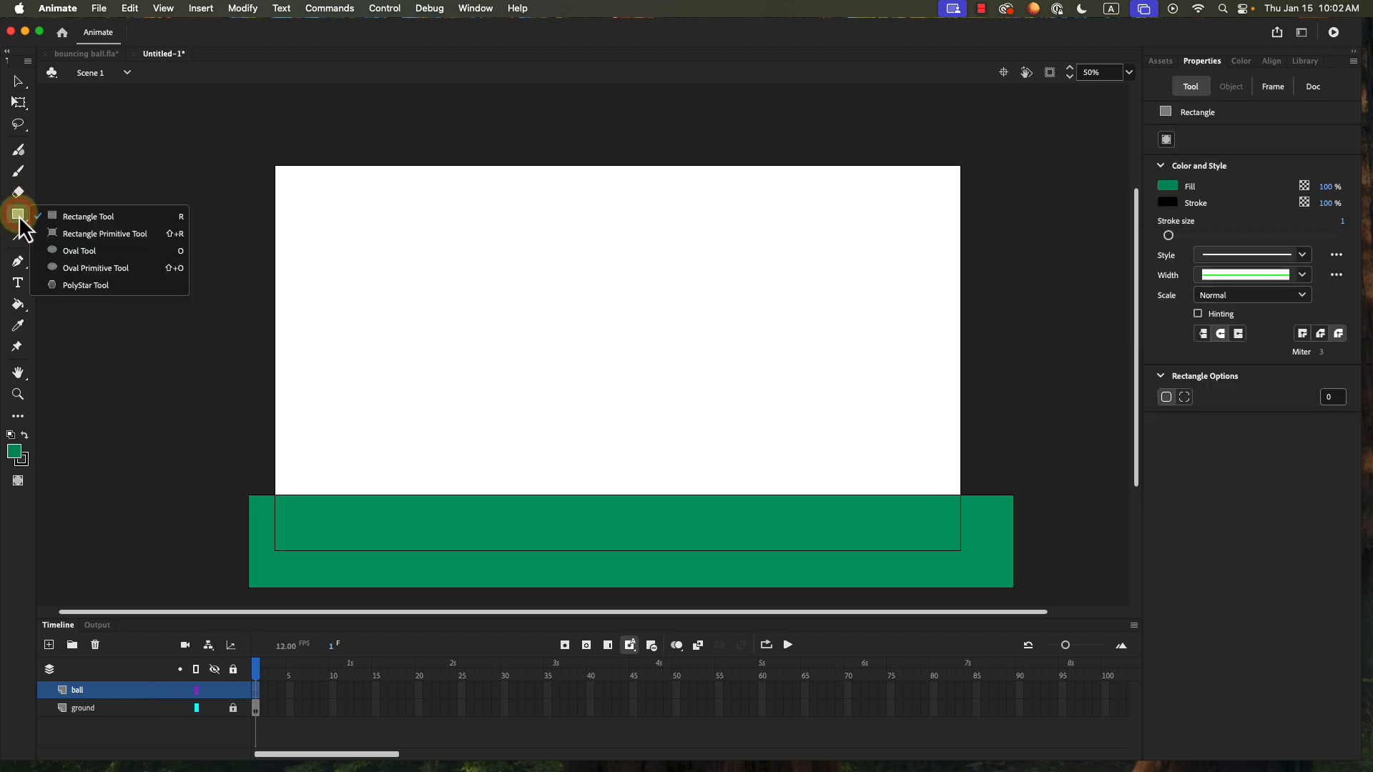
left_click(85, 253)
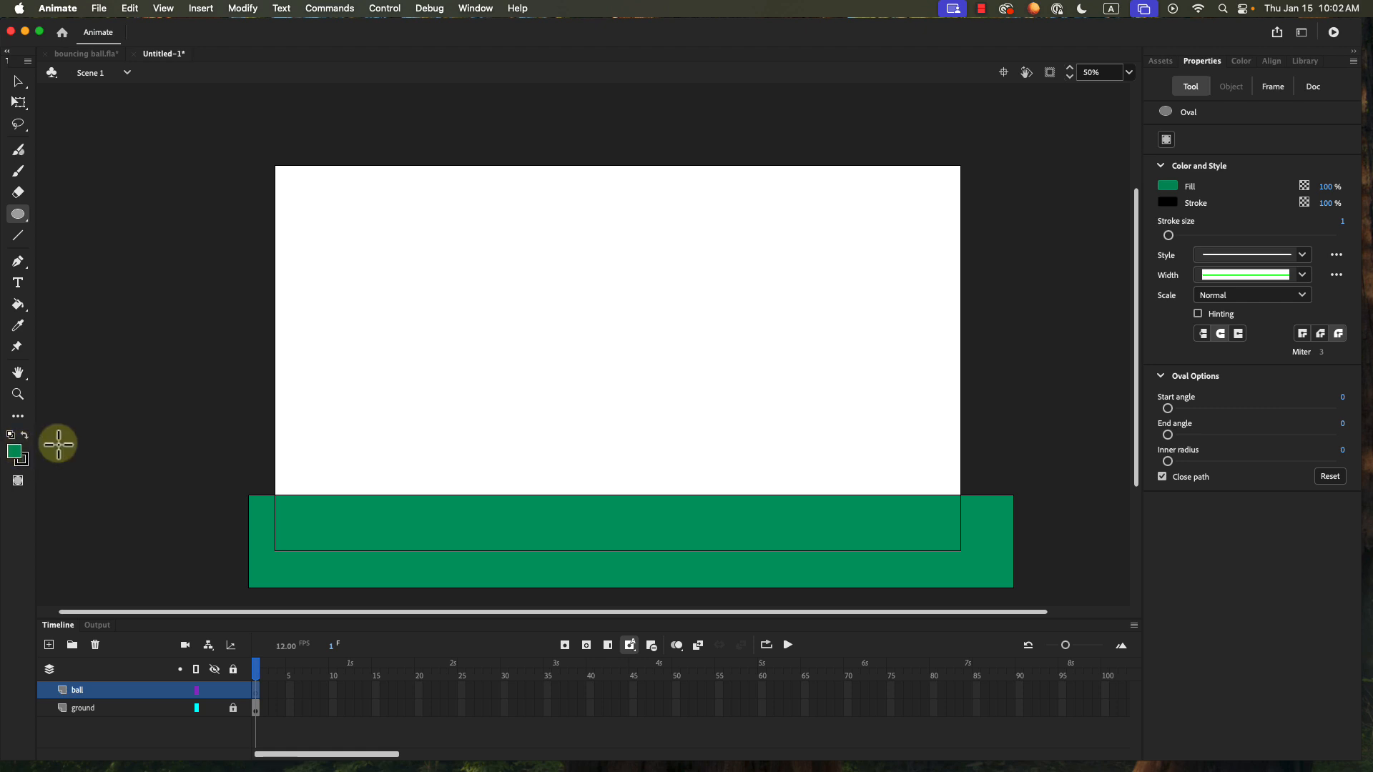
left_click(16, 458)
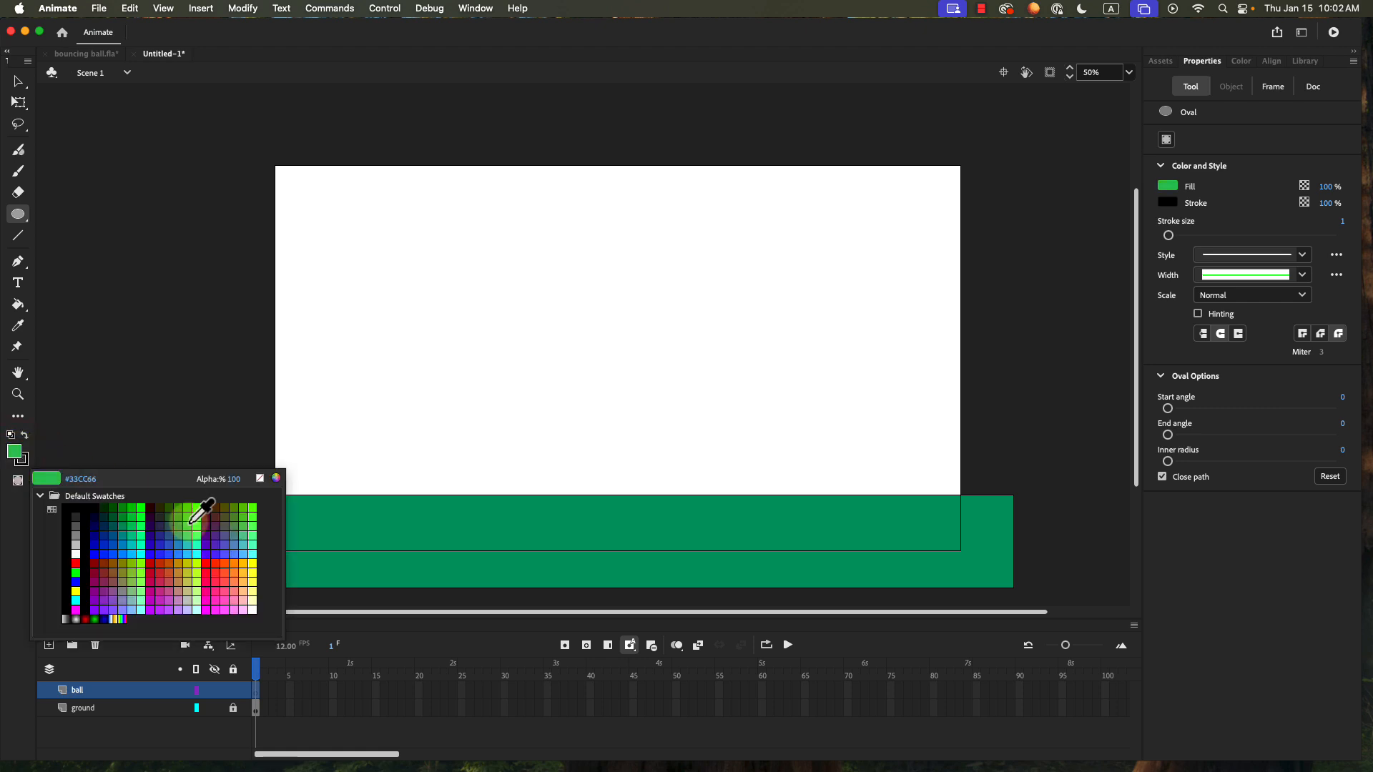
left_click(224, 563)
left_click(20, 452)
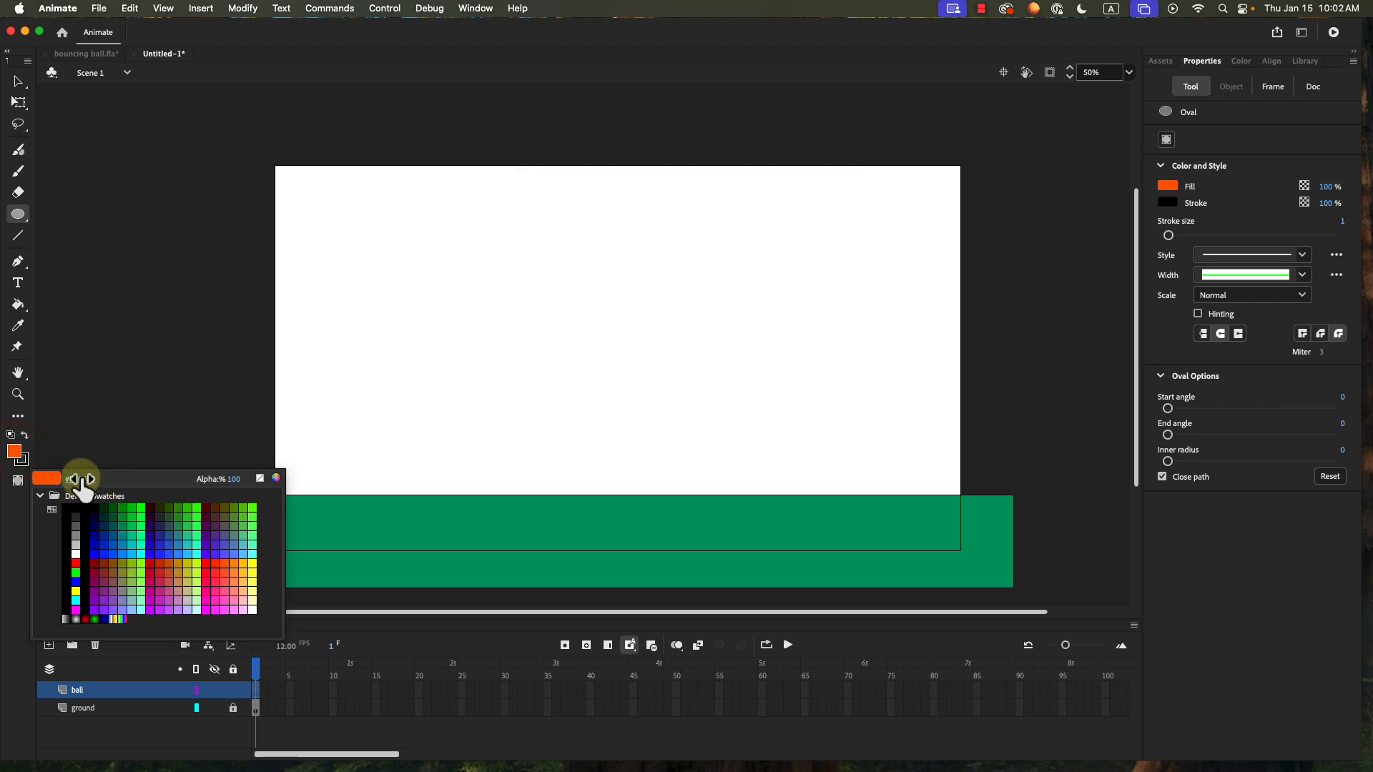
left_click(49, 478)
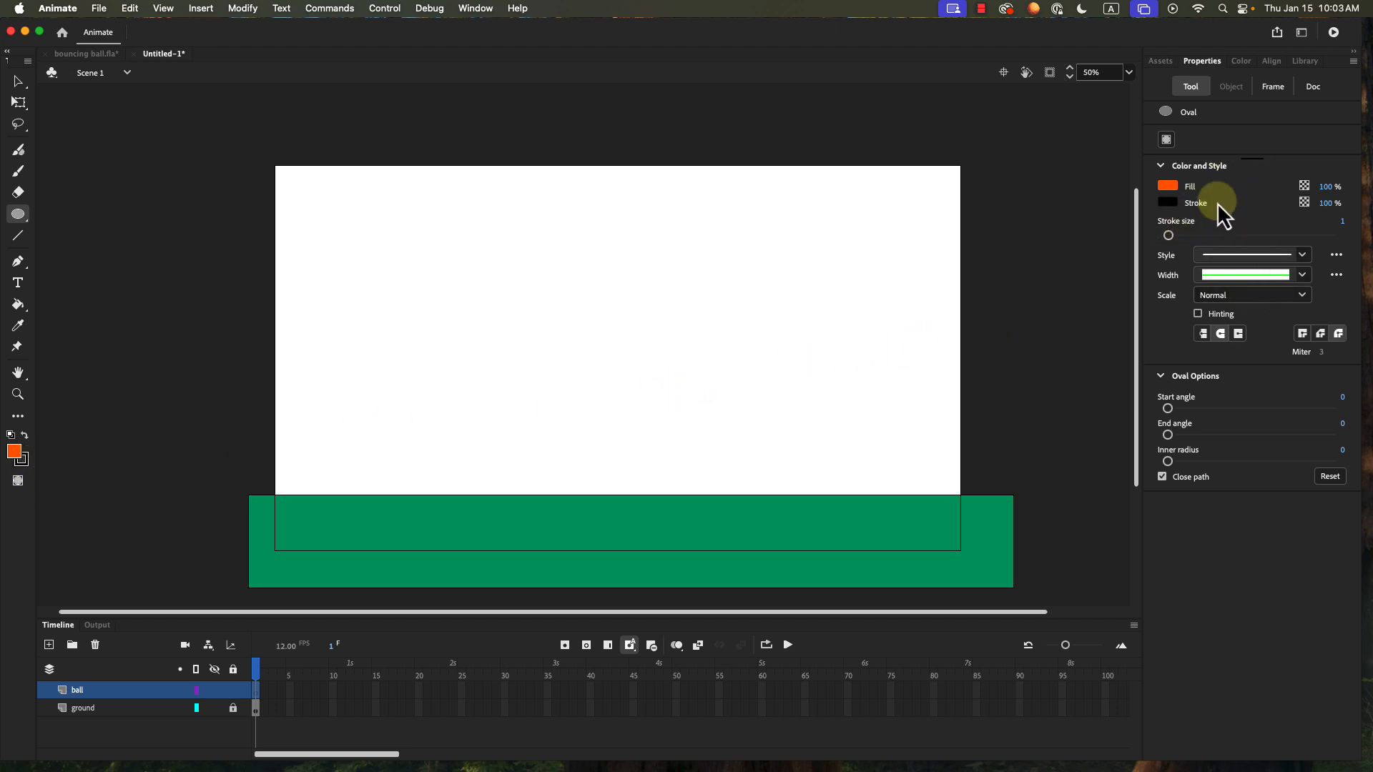
left_click_drag(1169, 238, 1177, 238)
left_click_drag(1173, 239, 1174, 238)
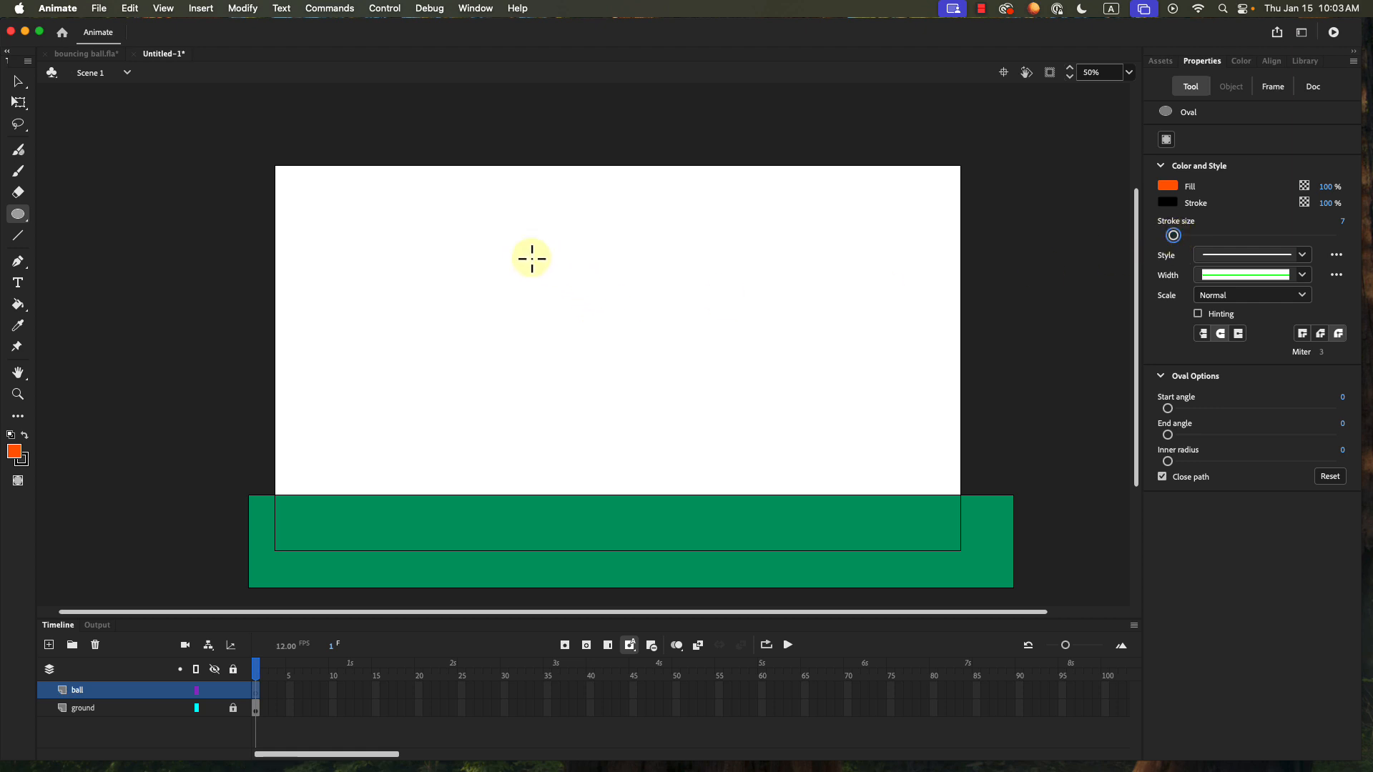
mouse_move(519, 252)
left_mouse_down()
mouse_move(625, 329)
mouse_move(674, 422)
mouse_move(625, 371)
mouse_move(622, 420)
mouse_move(677, 419)
mouse_move(670, 315)
mouse_move(614, 372)
mouse_move(594, 357)
mouse_move(619, 352)
mouse_move(605, 332)
mouse_move(643, 361)
mouse_move(588, 319)
left_mouse_up()
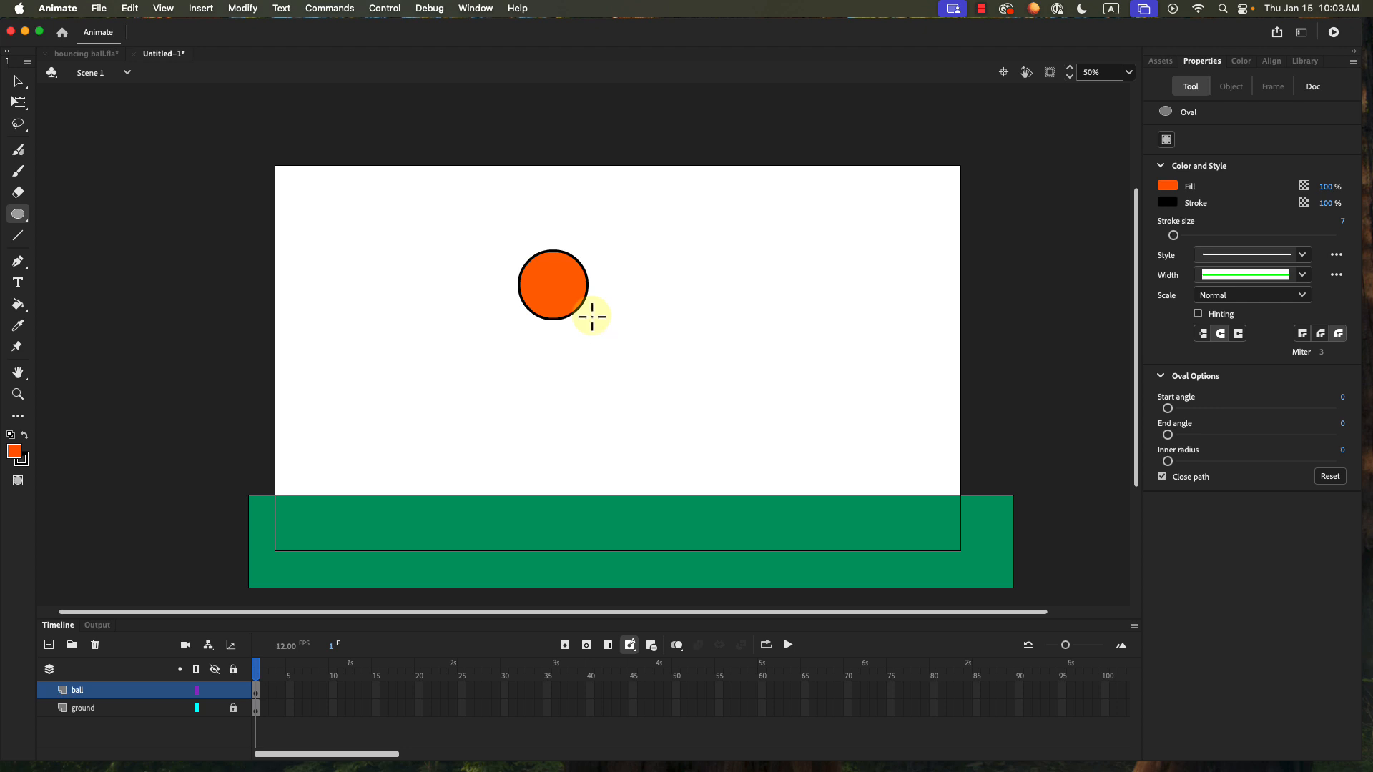
Step: Try moving only the ball's orange fill away from its outline, and undo the move
left_click(18, 81)
left_click(505, 250)
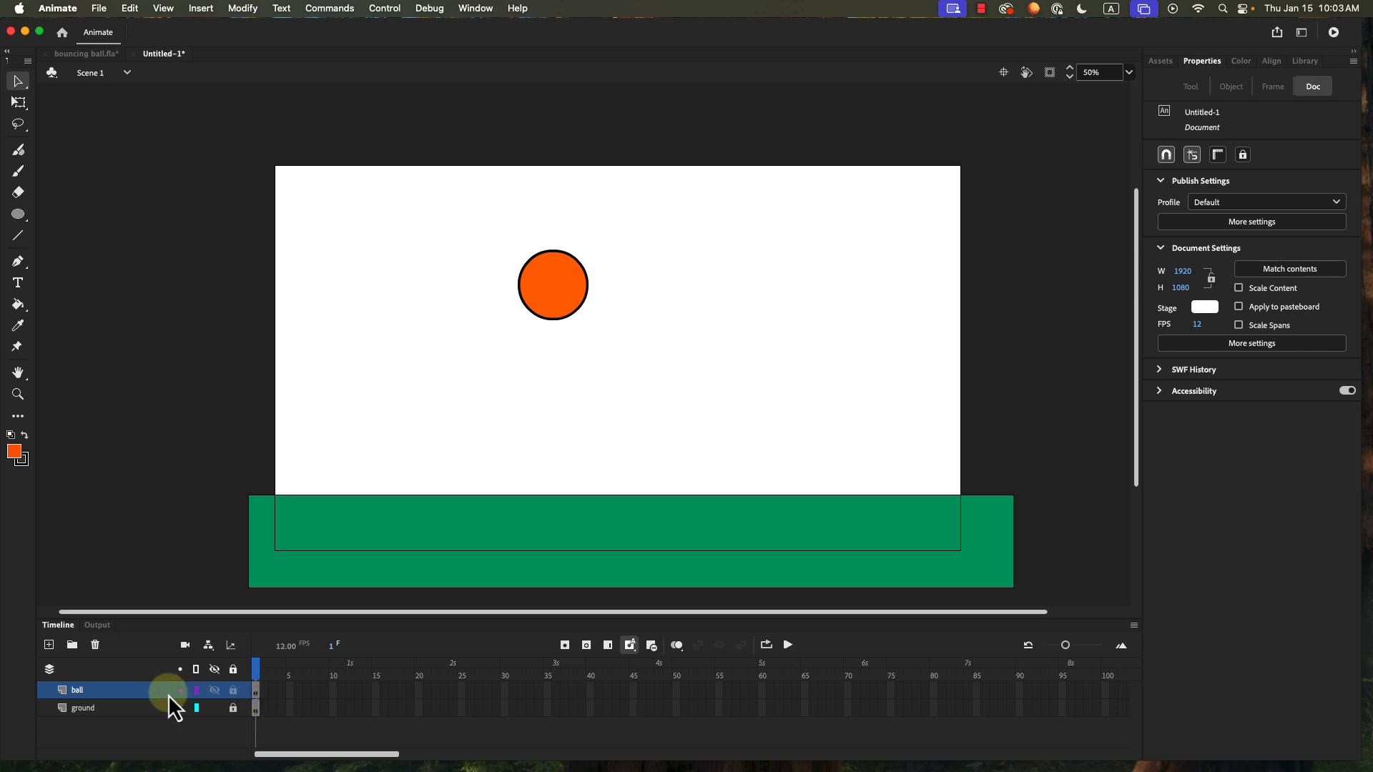
left_click(126, 684)
left_click(534, 256)
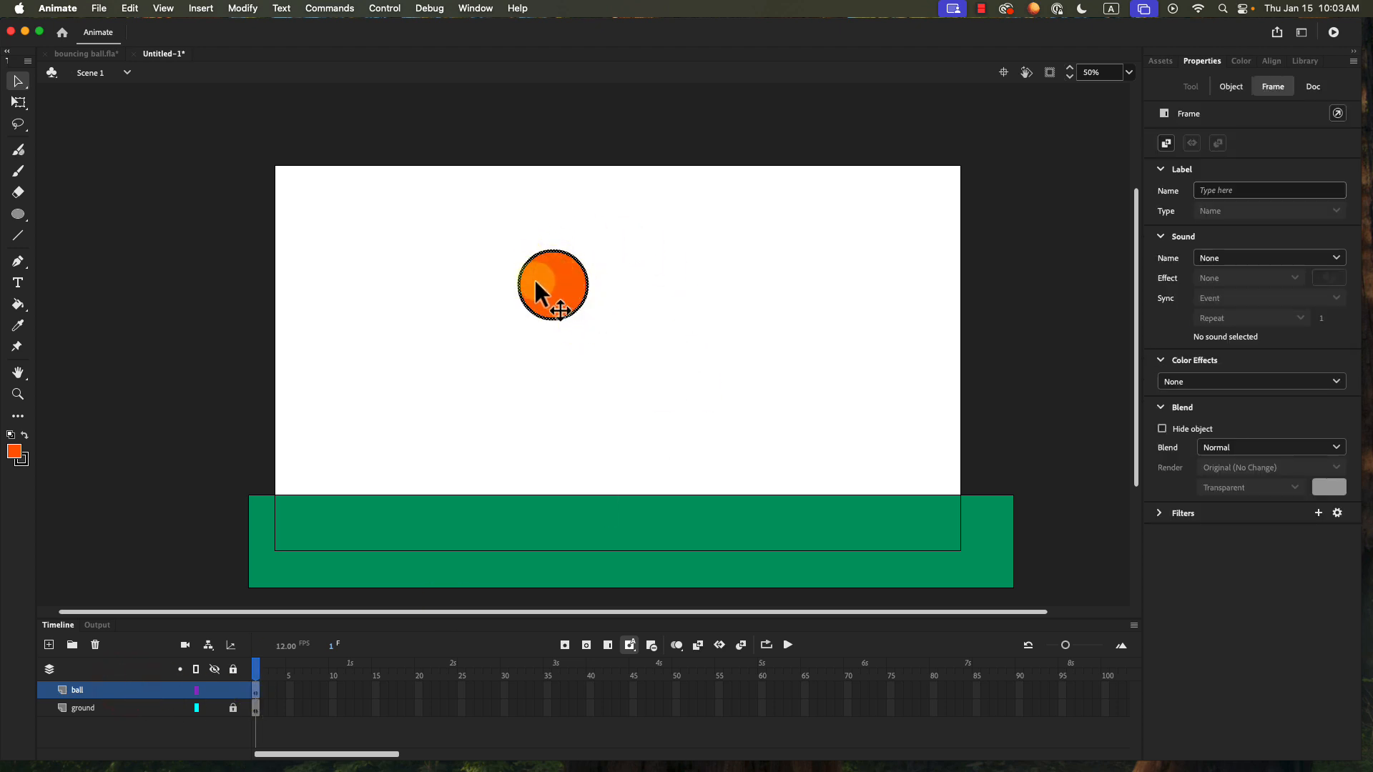
left_click(486, 251)
left_click(559, 276)
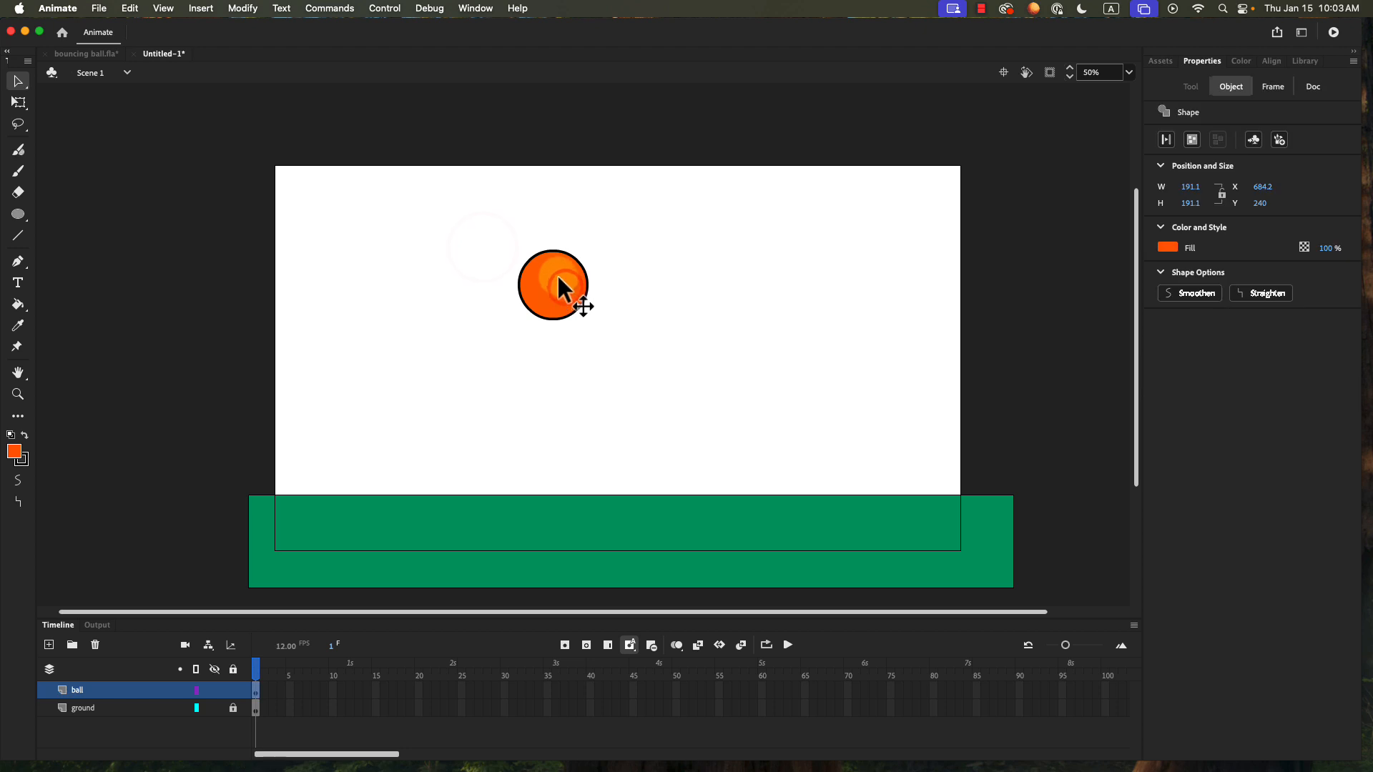
left_click_drag(559, 276, 720, 279)
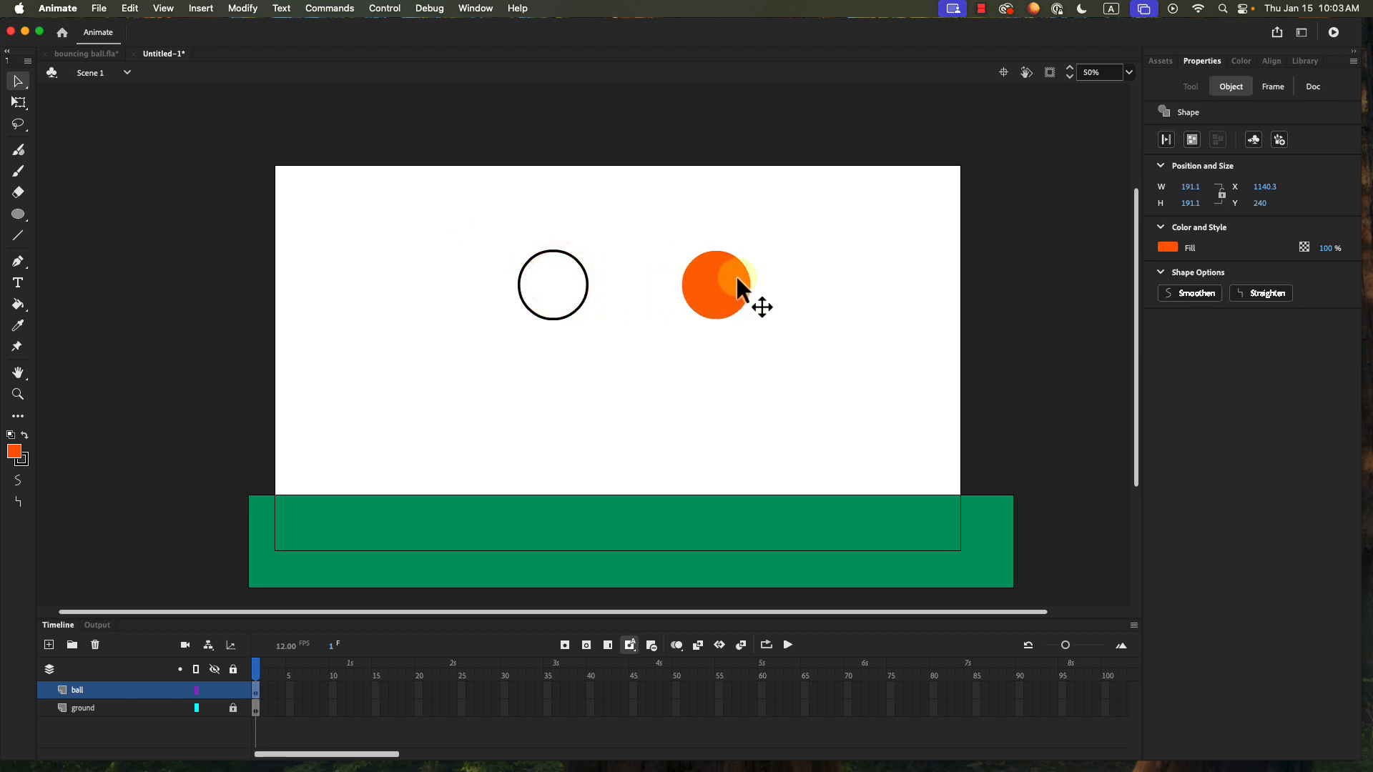
key("super+z")
Step: Select the ball's fill and outline together and set the stroke size to 8 in its object properties
mouse_move(494, 243)
left_mouse_down()
mouse_move(646, 350)
mouse_move(630, 340)
left_mouse_up()
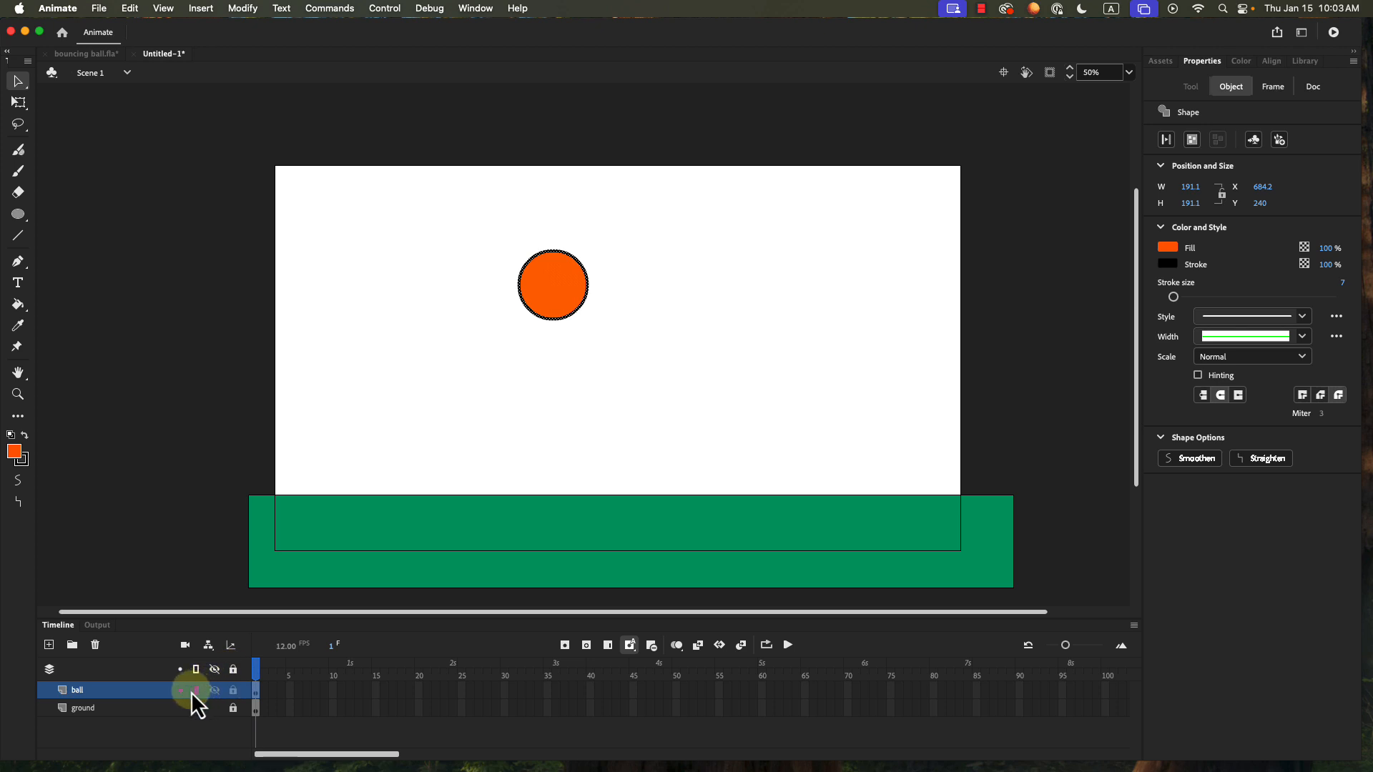
left_click(144, 692)
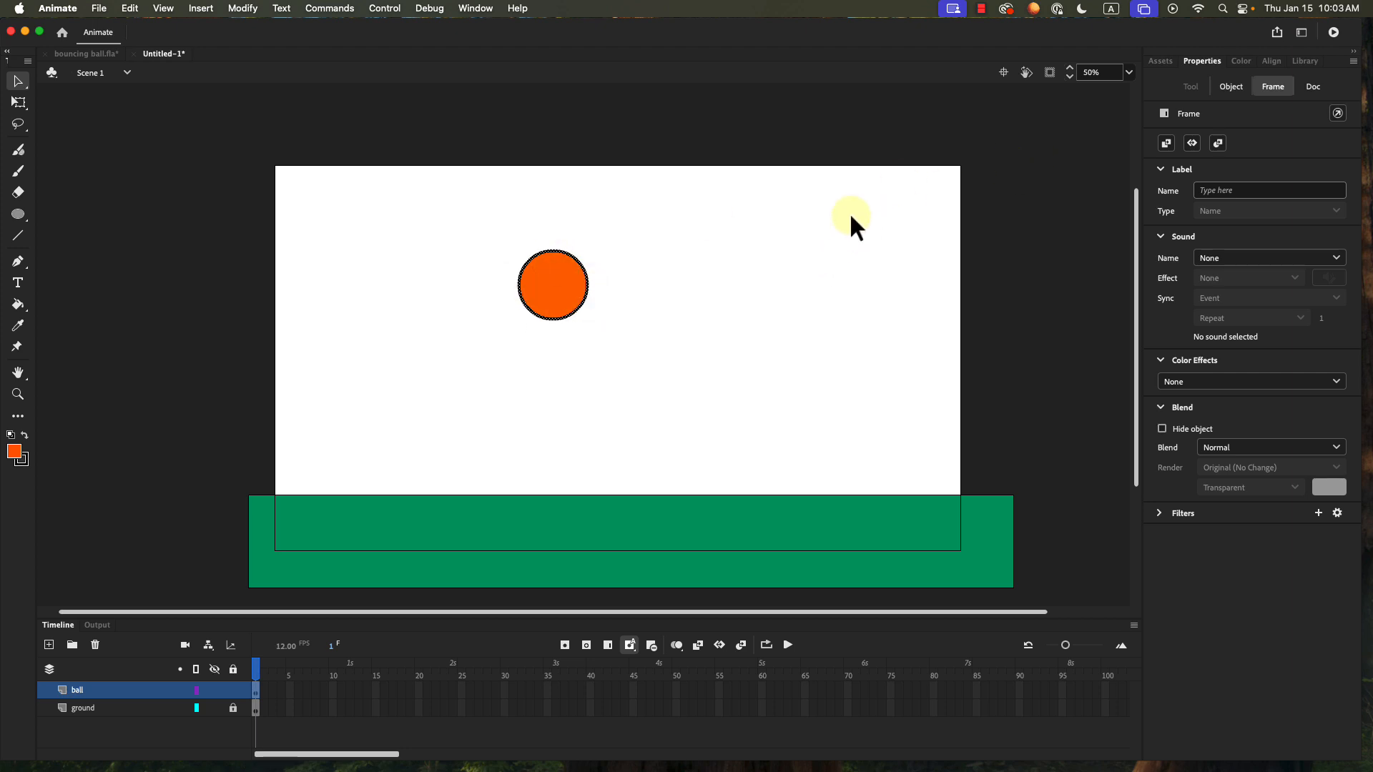
left_click(1231, 87)
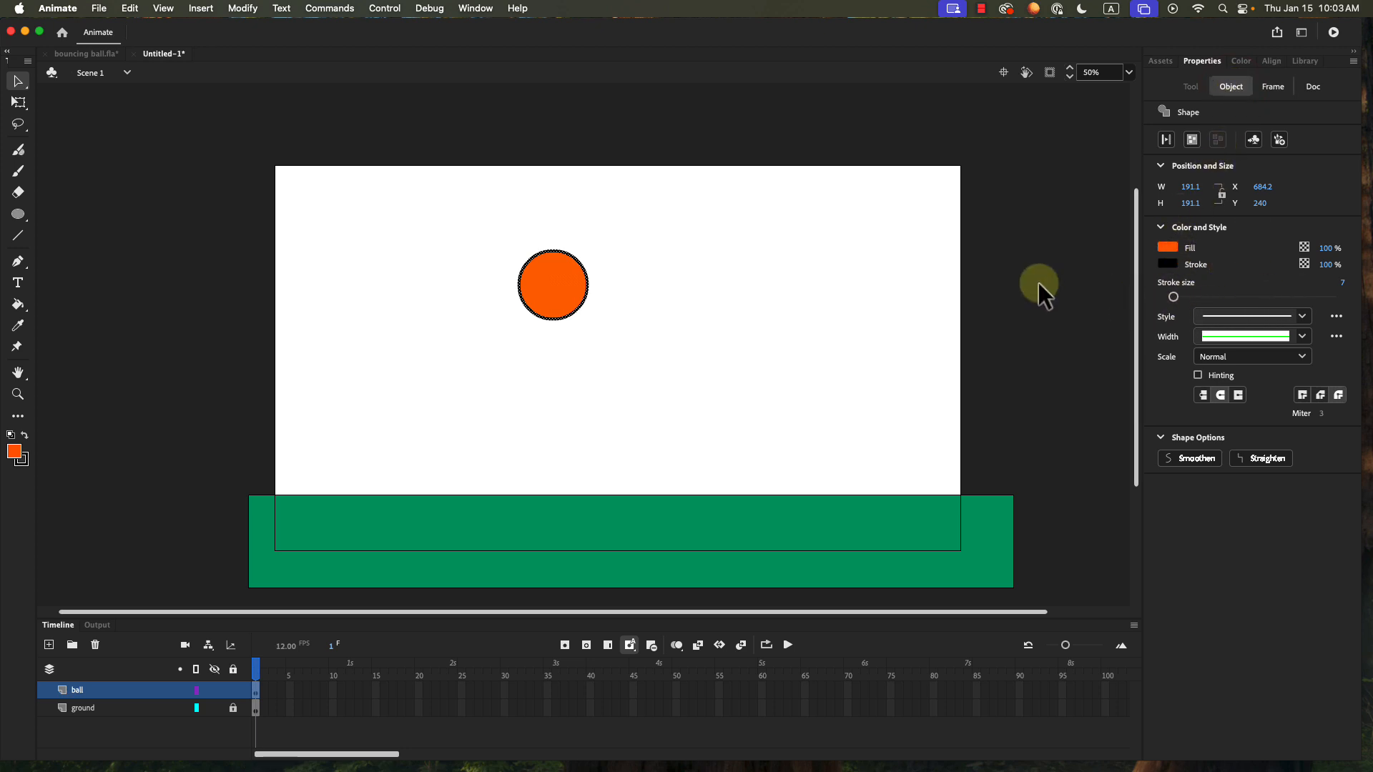
mouse_move(1173, 298)
left_mouse_down()
mouse_move(1195, 297)
mouse_move(1174, 297)
left_mouse_up()
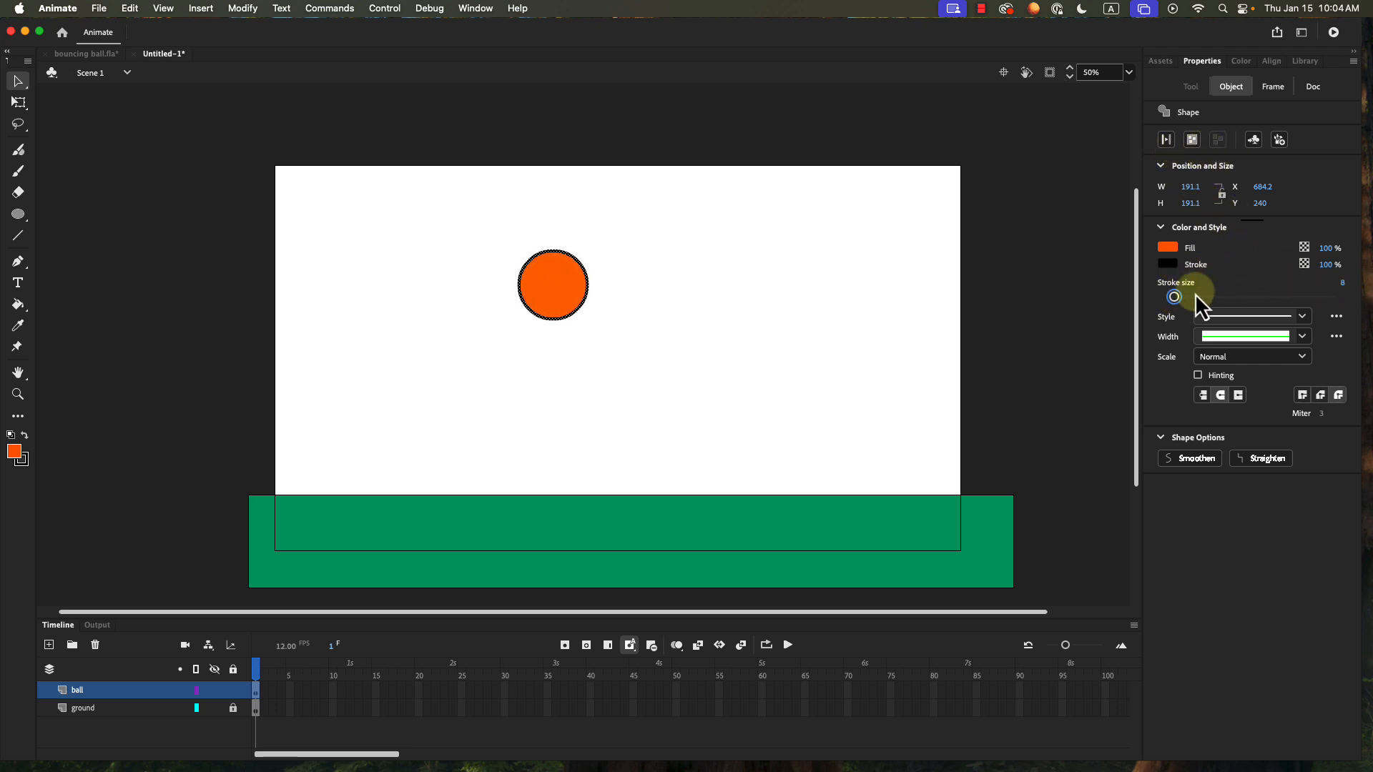
left_click(1170, 264)
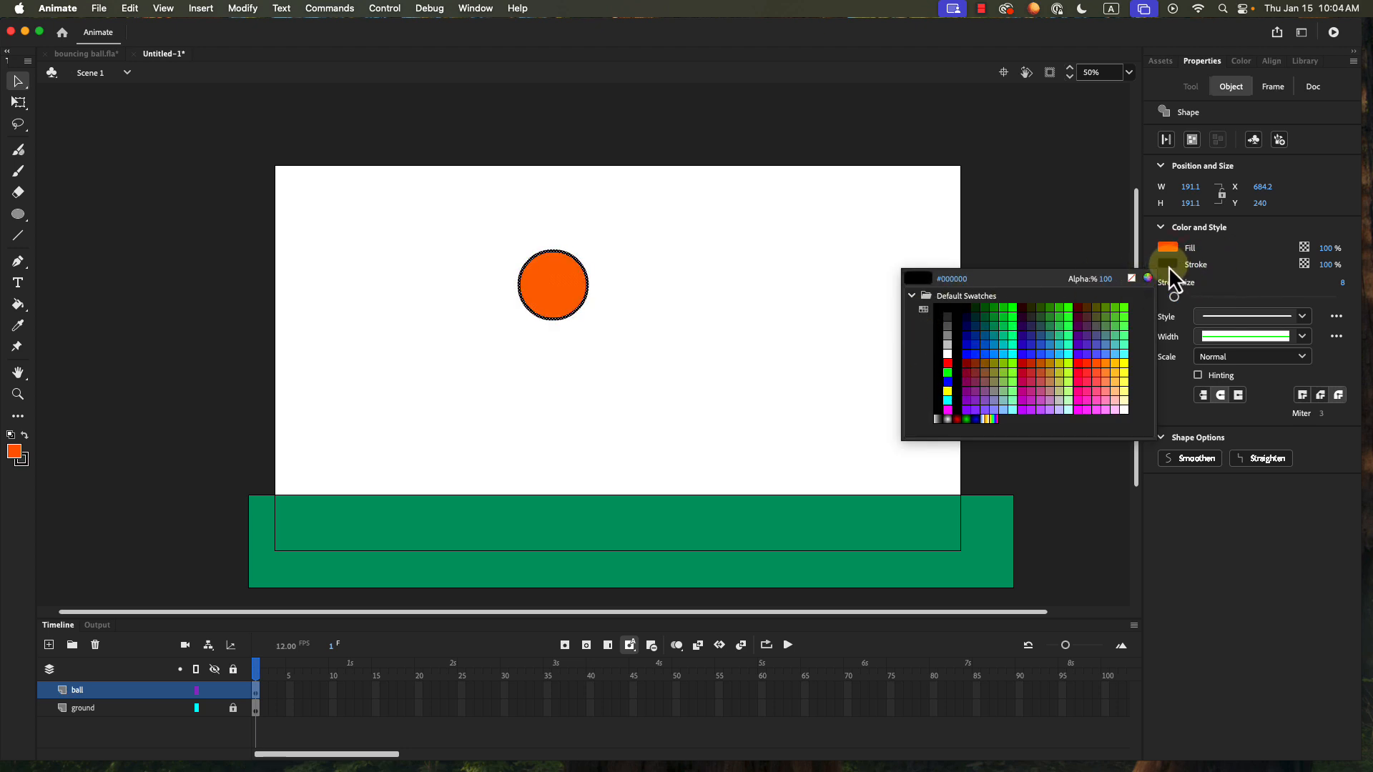
left_click(1166, 266)
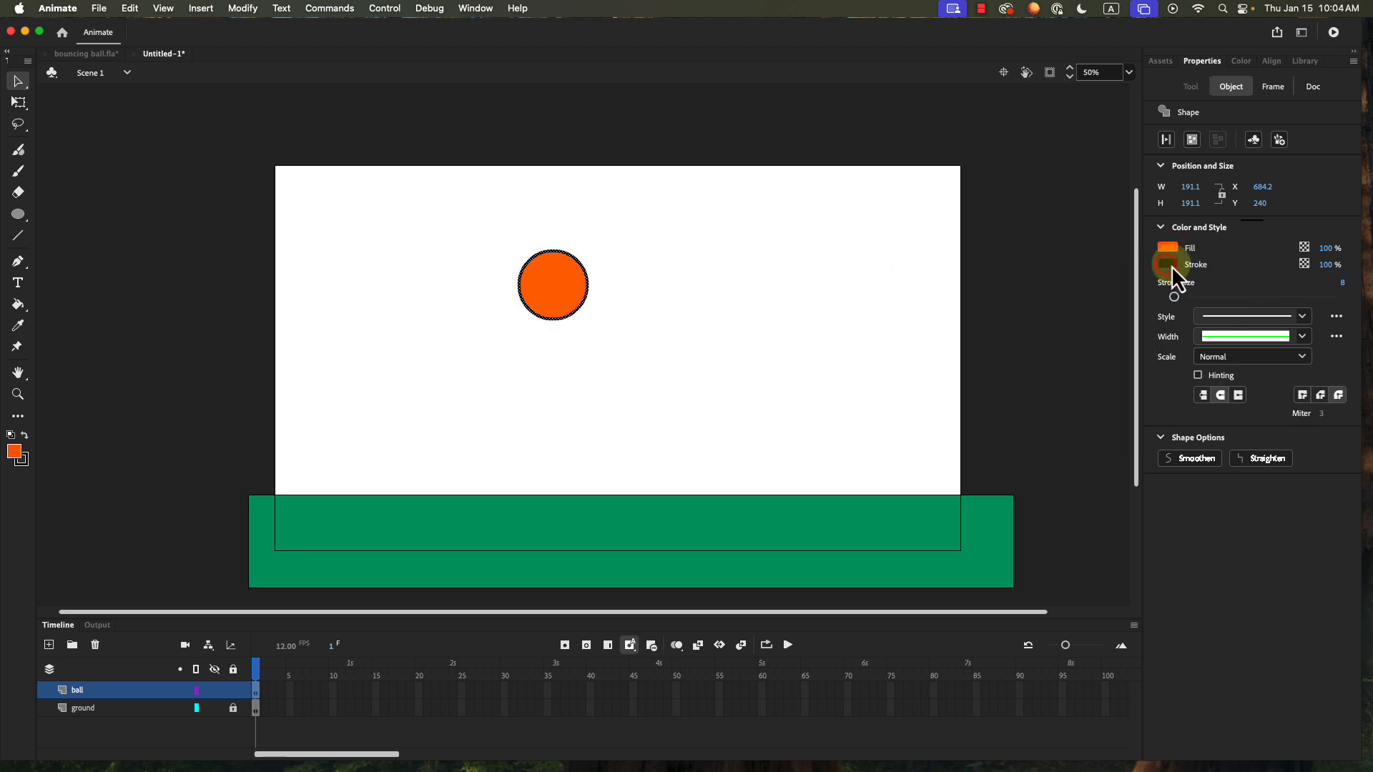
Step: Convert the selected ball shape to a Graphic symbol named ball
left_click(1254, 141)
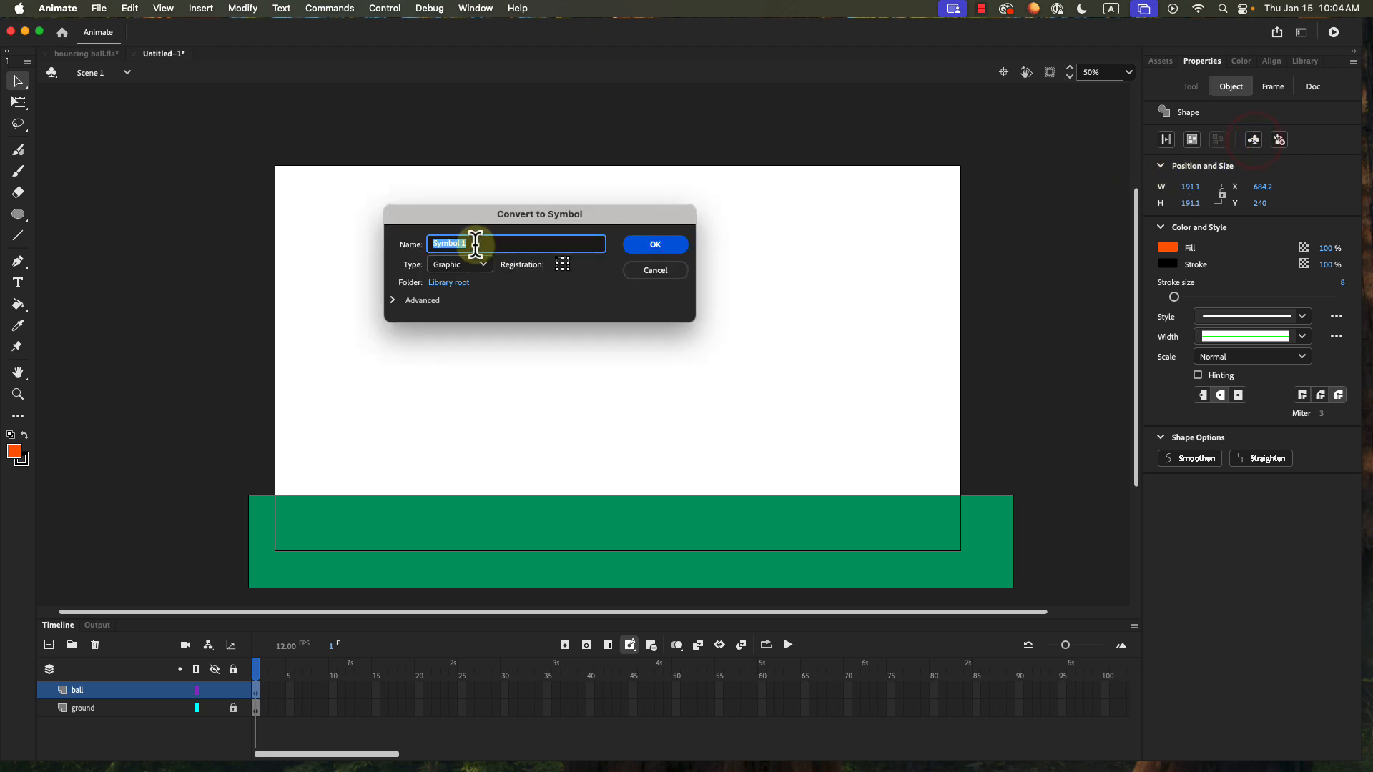
left_click_drag(520, 219, 810, 207)
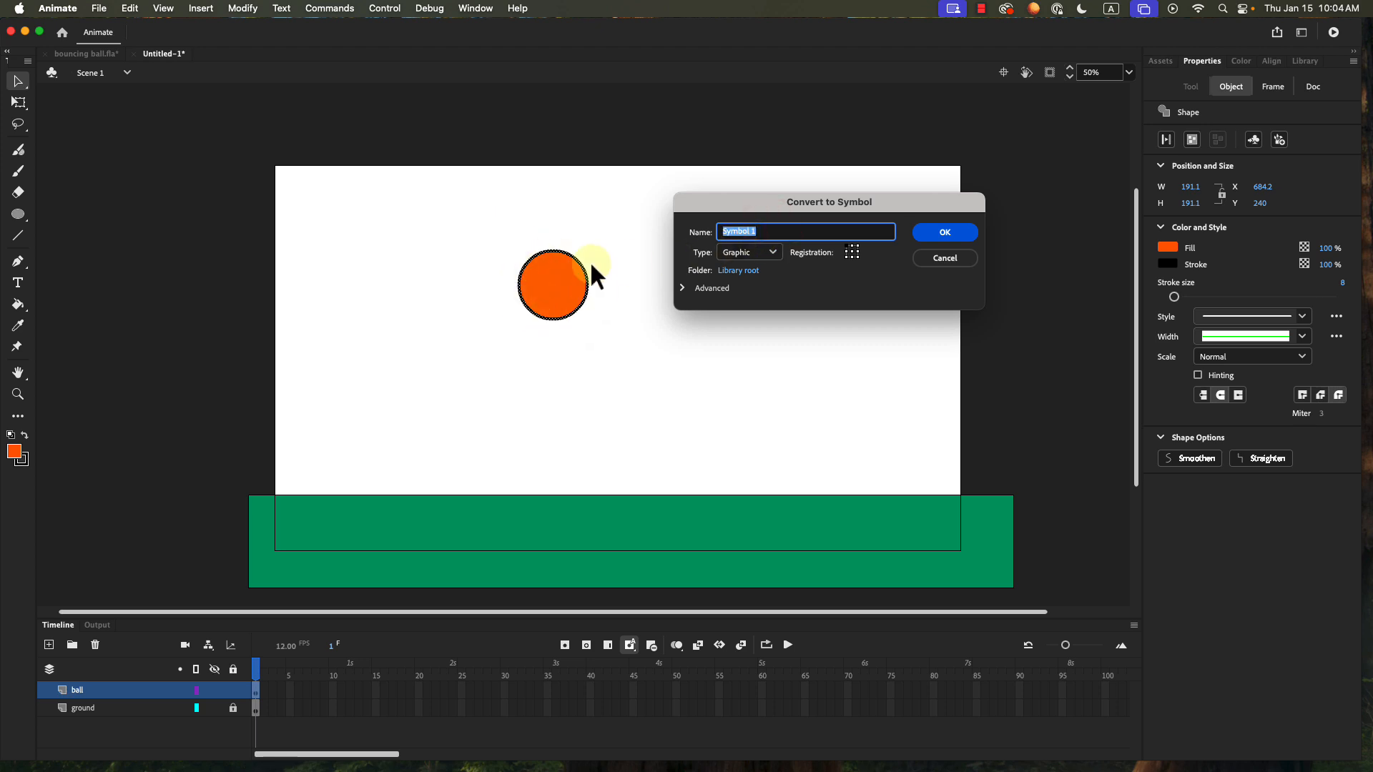
left_click(751, 252)
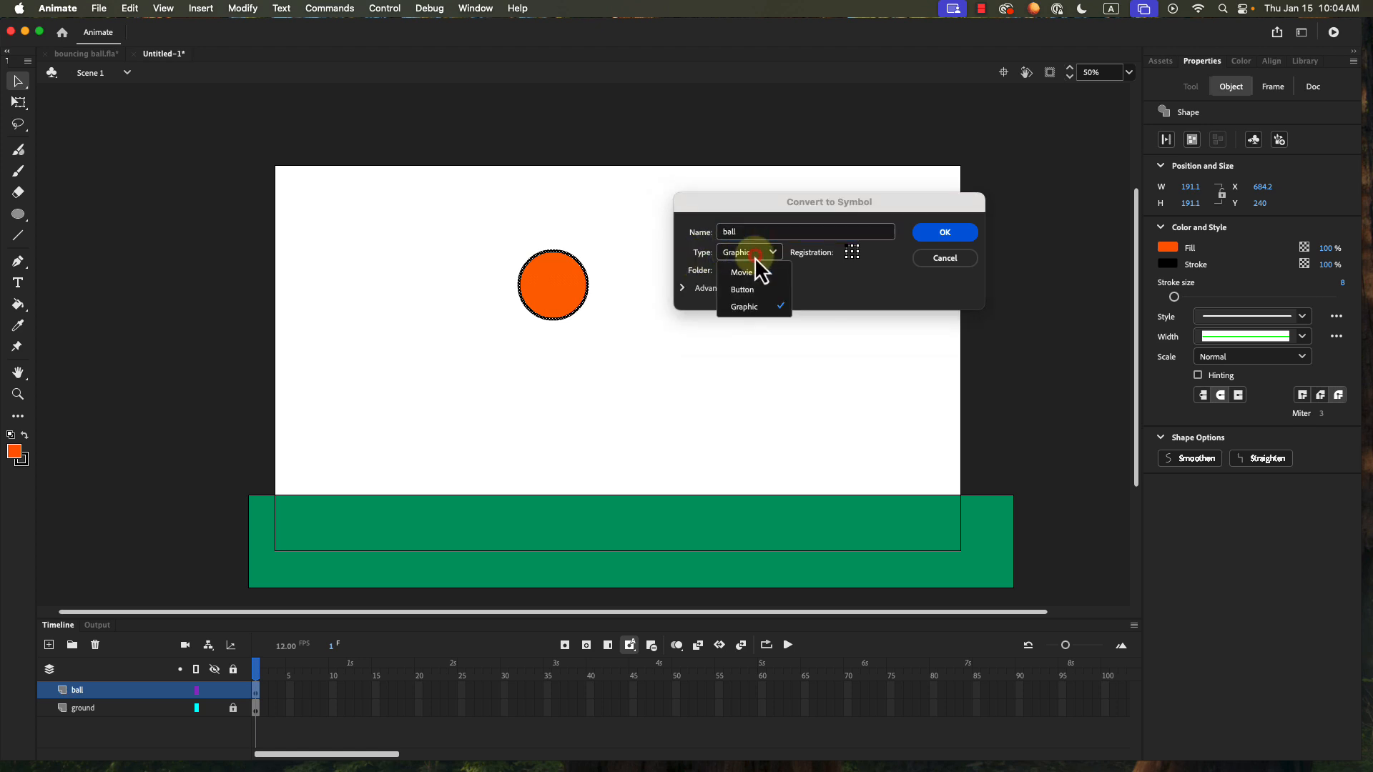
left_click(744, 306)
left_click(945, 233)
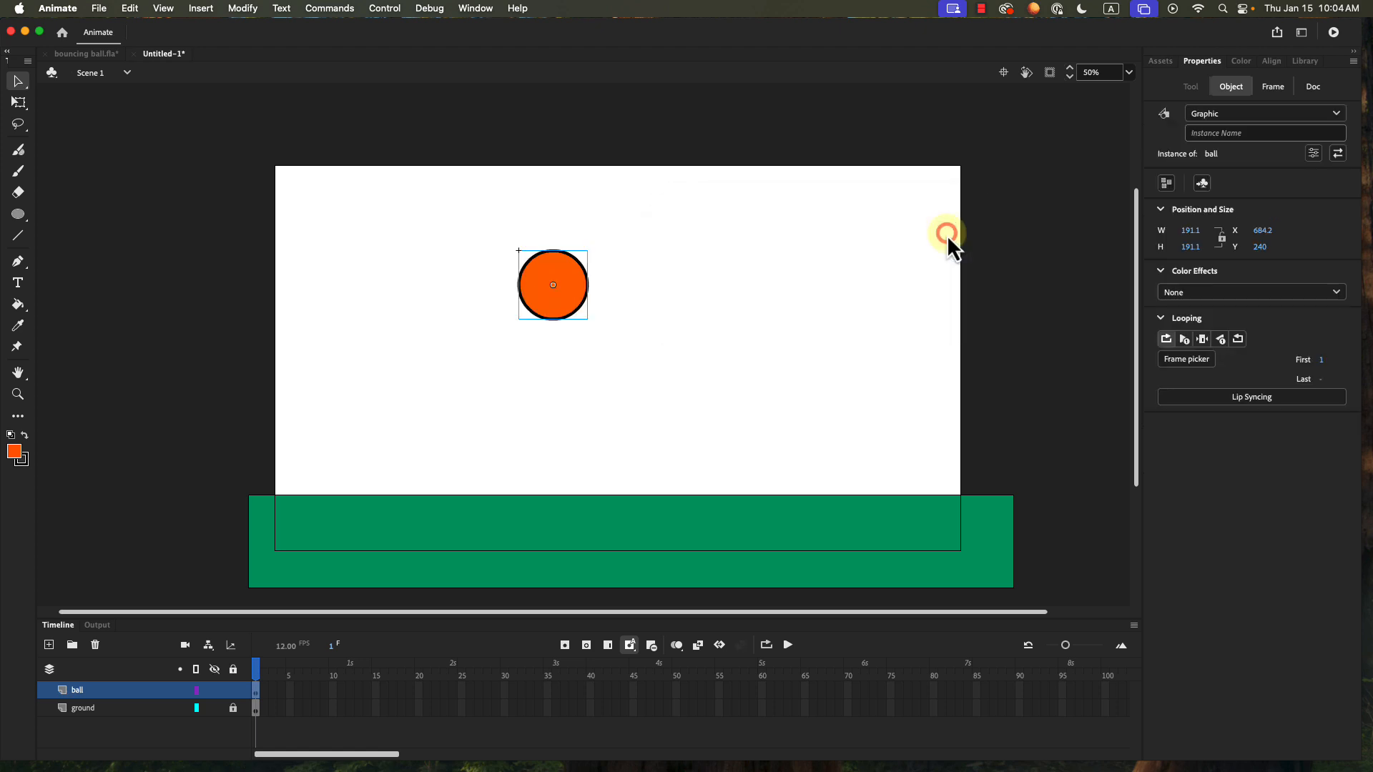
Step: Move the ball up near the stage's top centre, to about X 898 and Y 102
left_click(657, 281)
left_click_drag(555, 267, 639, 221)
left_click(702, 237)
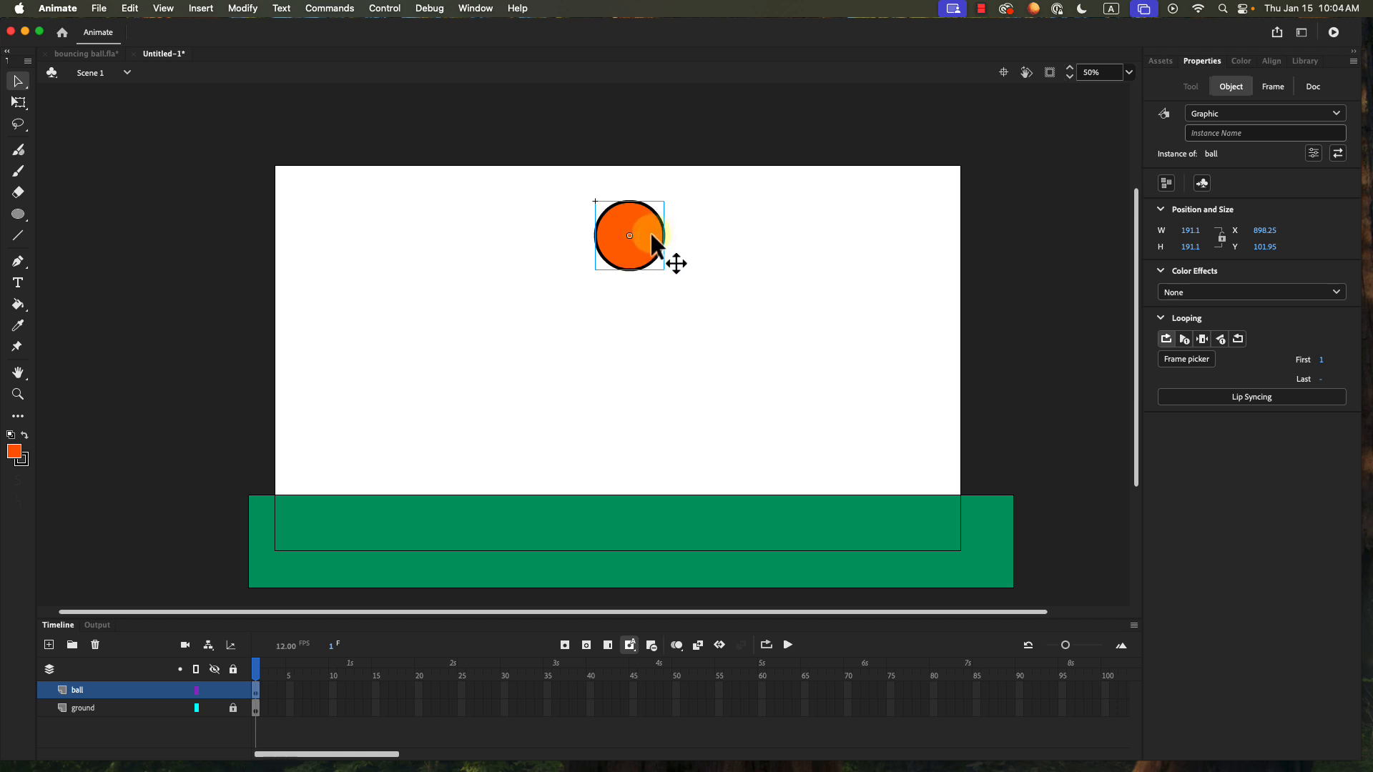
Step: Dock the Timeline above the stage and insert a keyframe at frame 12 of the ball layer
left_click(353, 681)
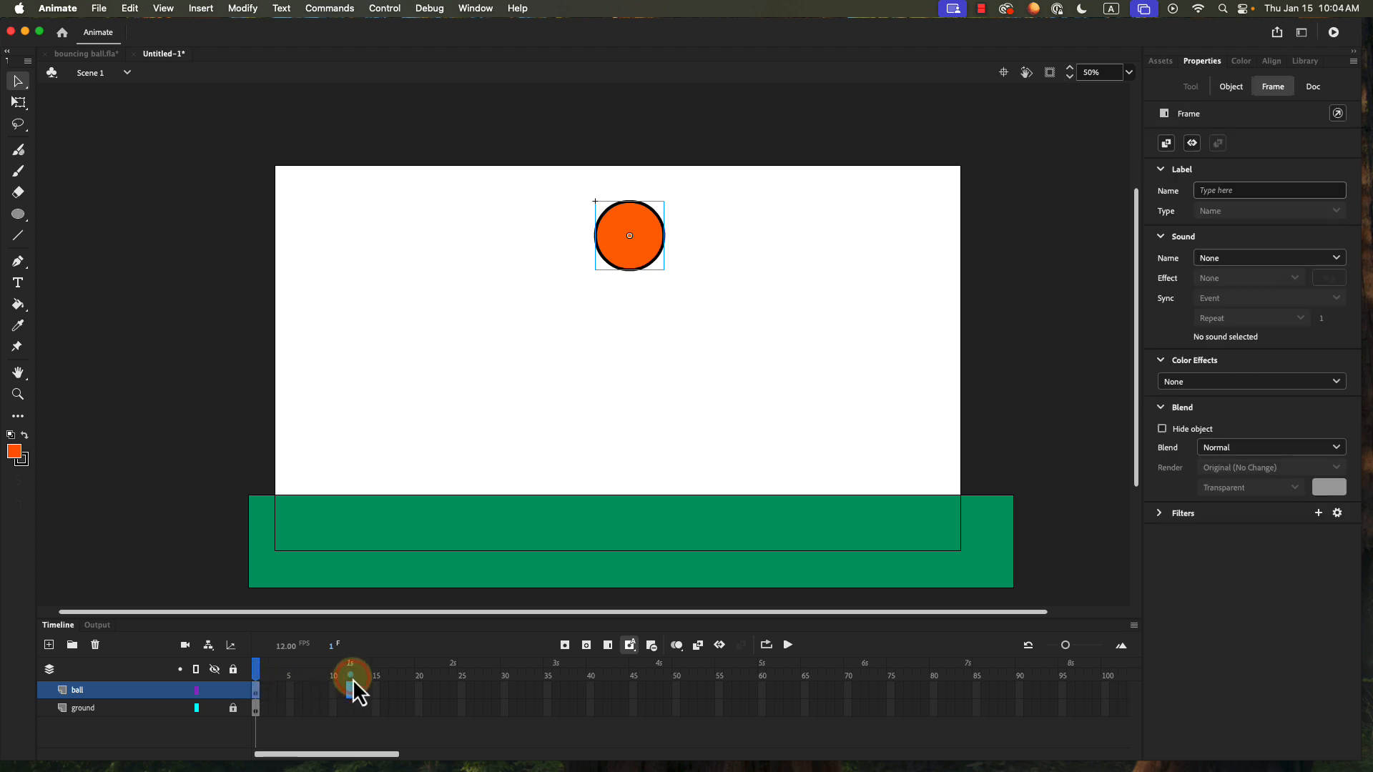
left_click(267, 680)
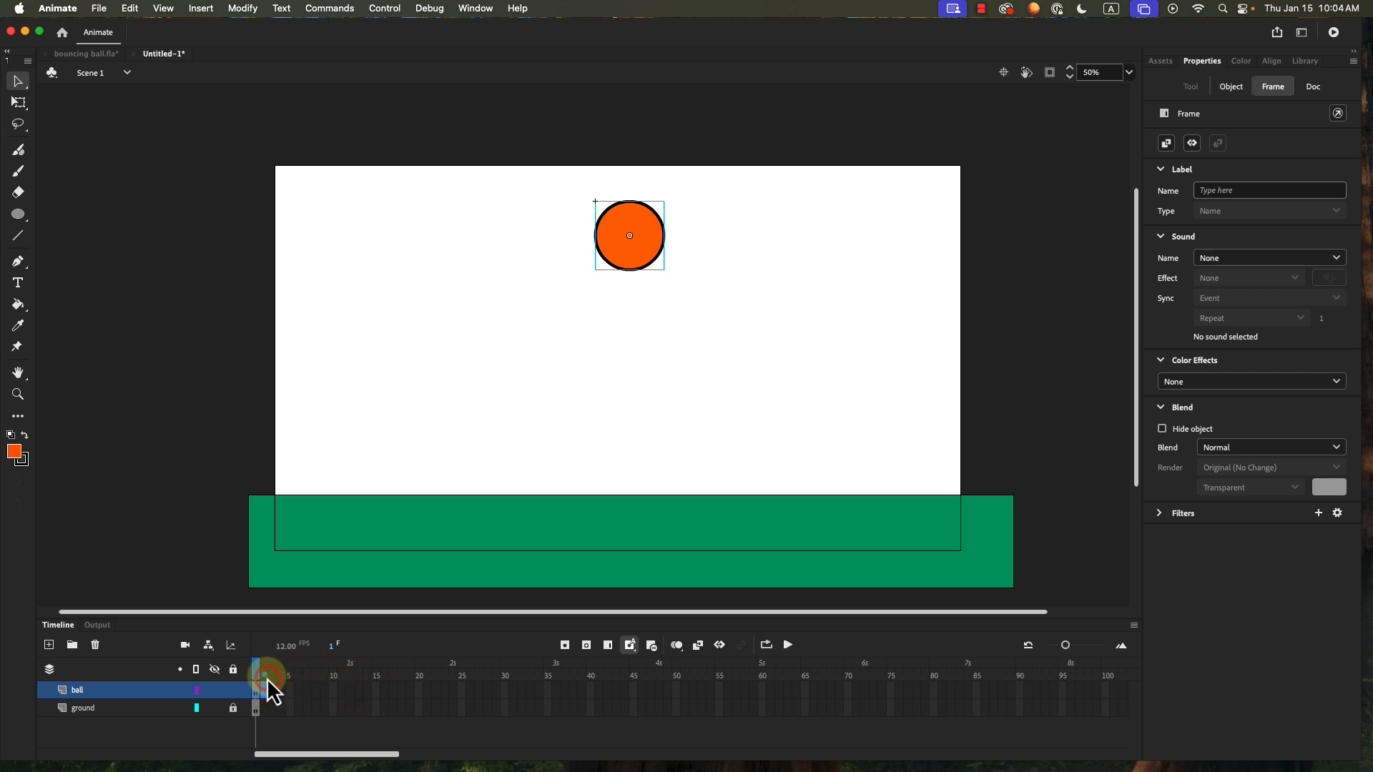
left_click(347, 681)
left_click_drag(350, 690, 350, 690)
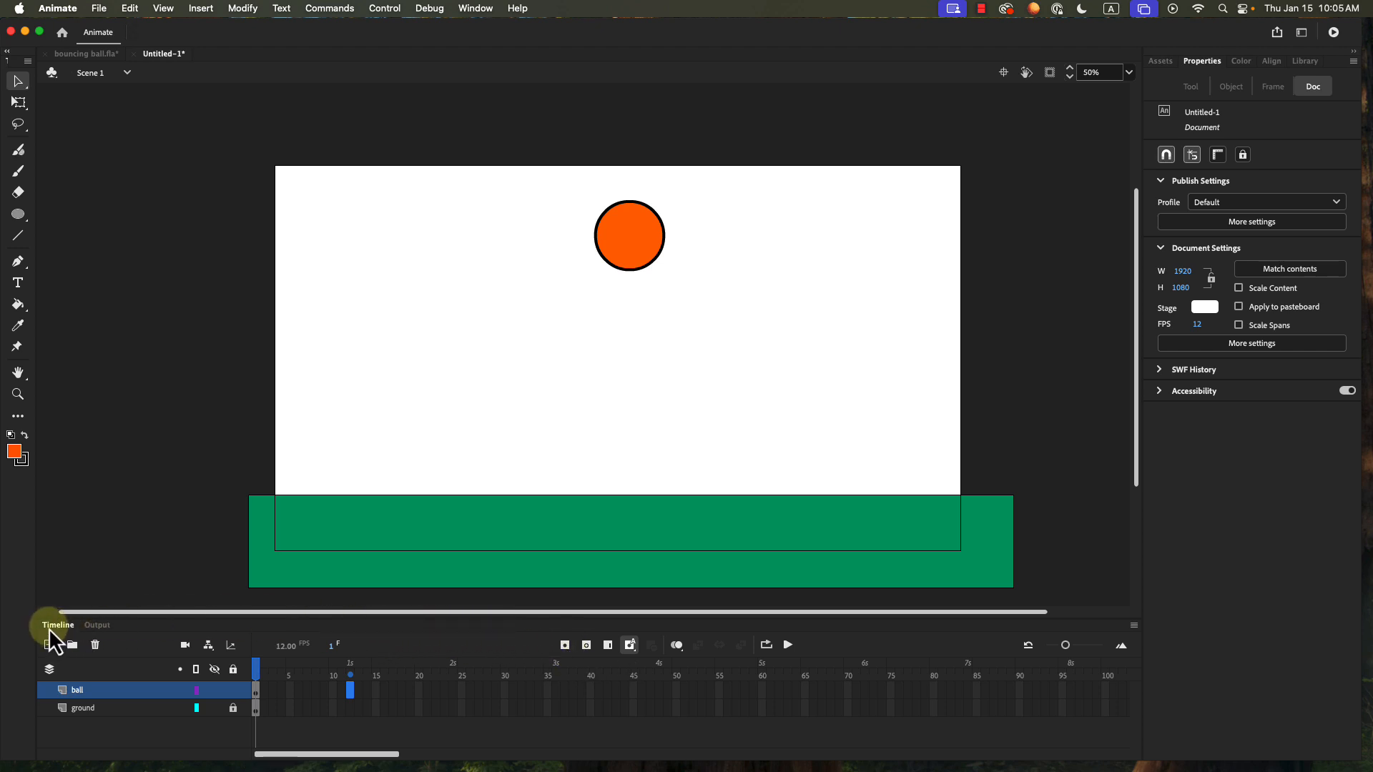
left_click_drag(50, 629, 61, 55)
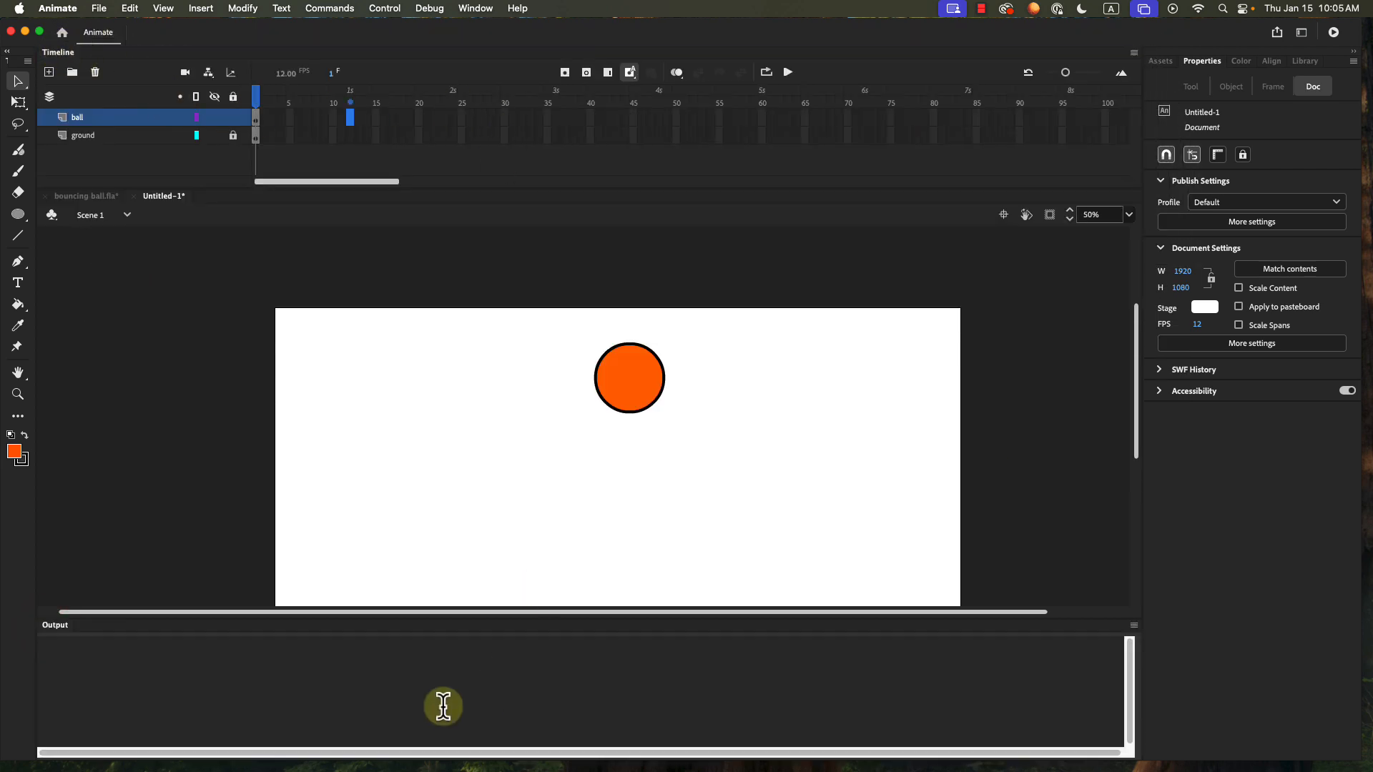
left_click(565, 73)
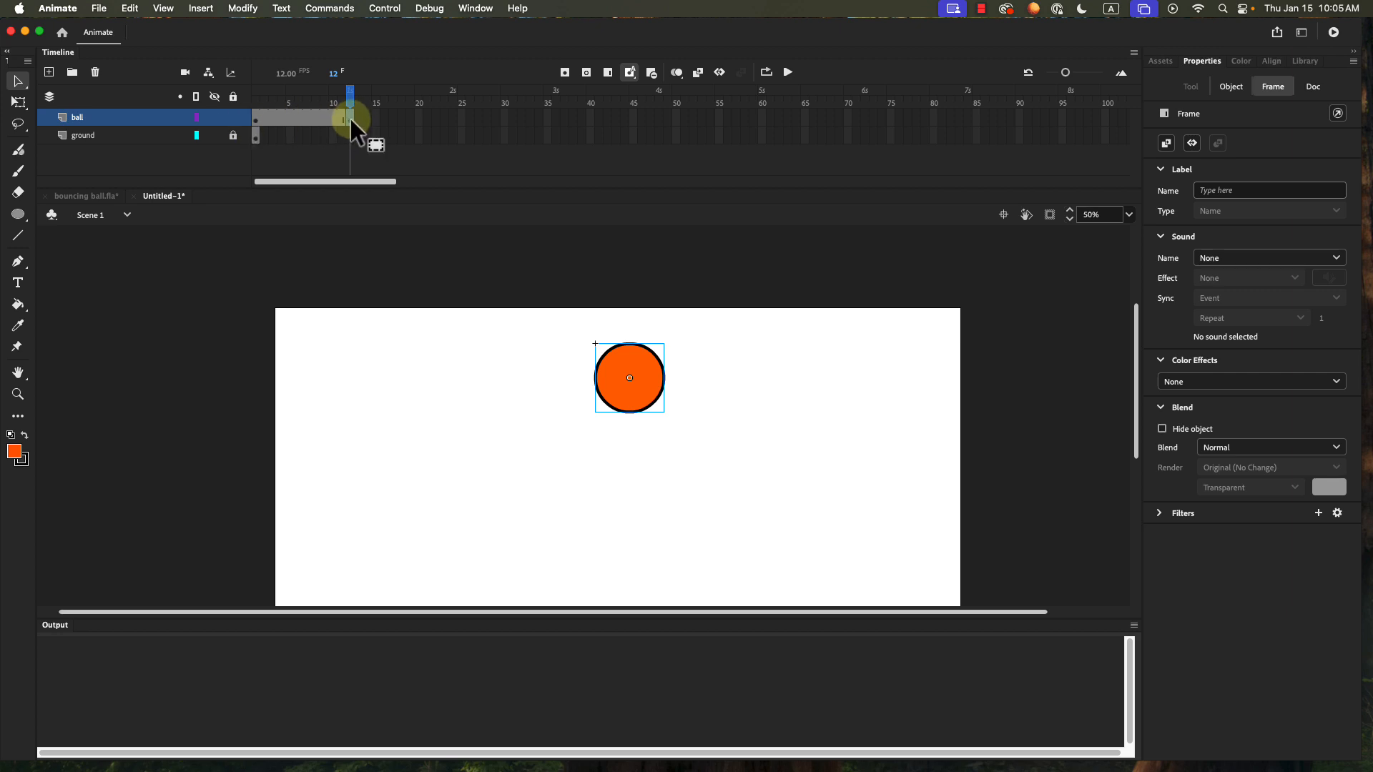
Step: Close the empty Output panel group below the stage
scroll(596, 441, "down", 3)
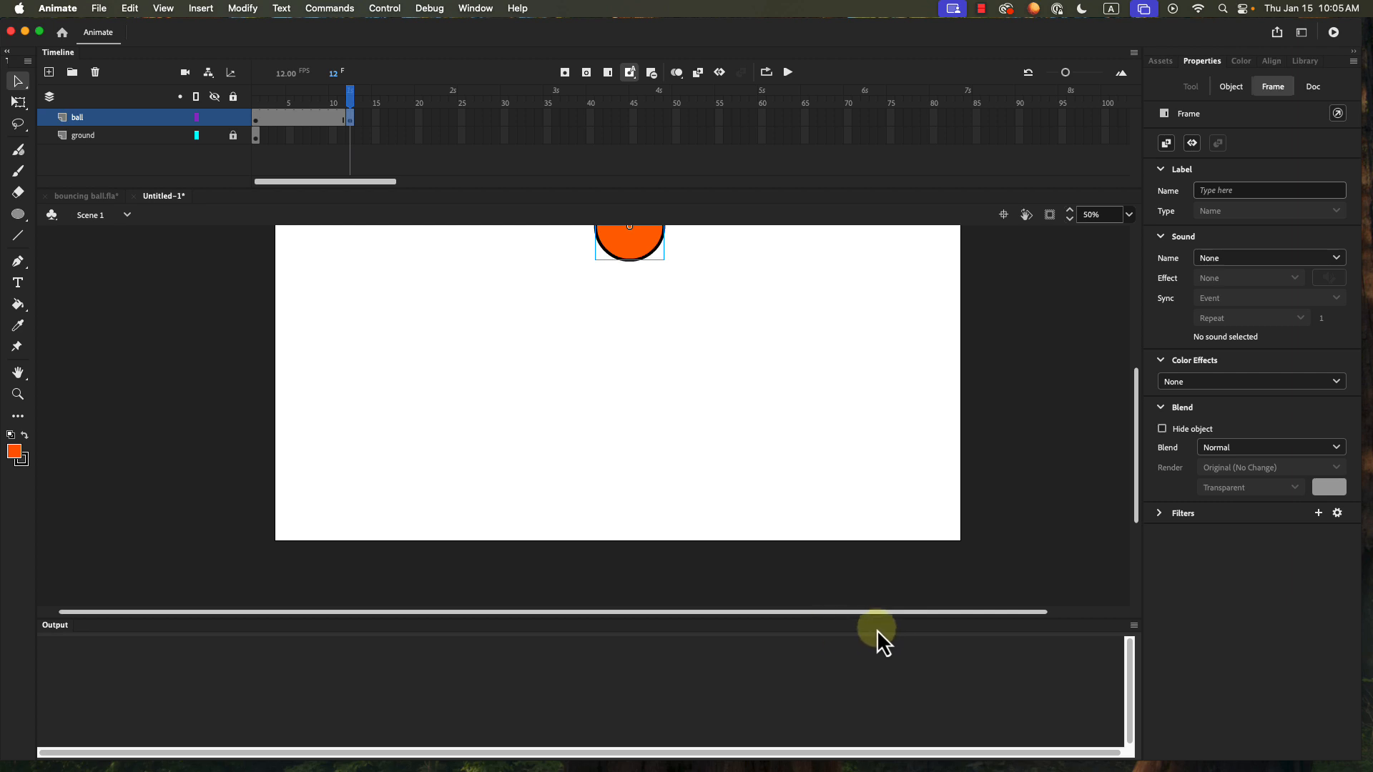
left_click(1134, 627)
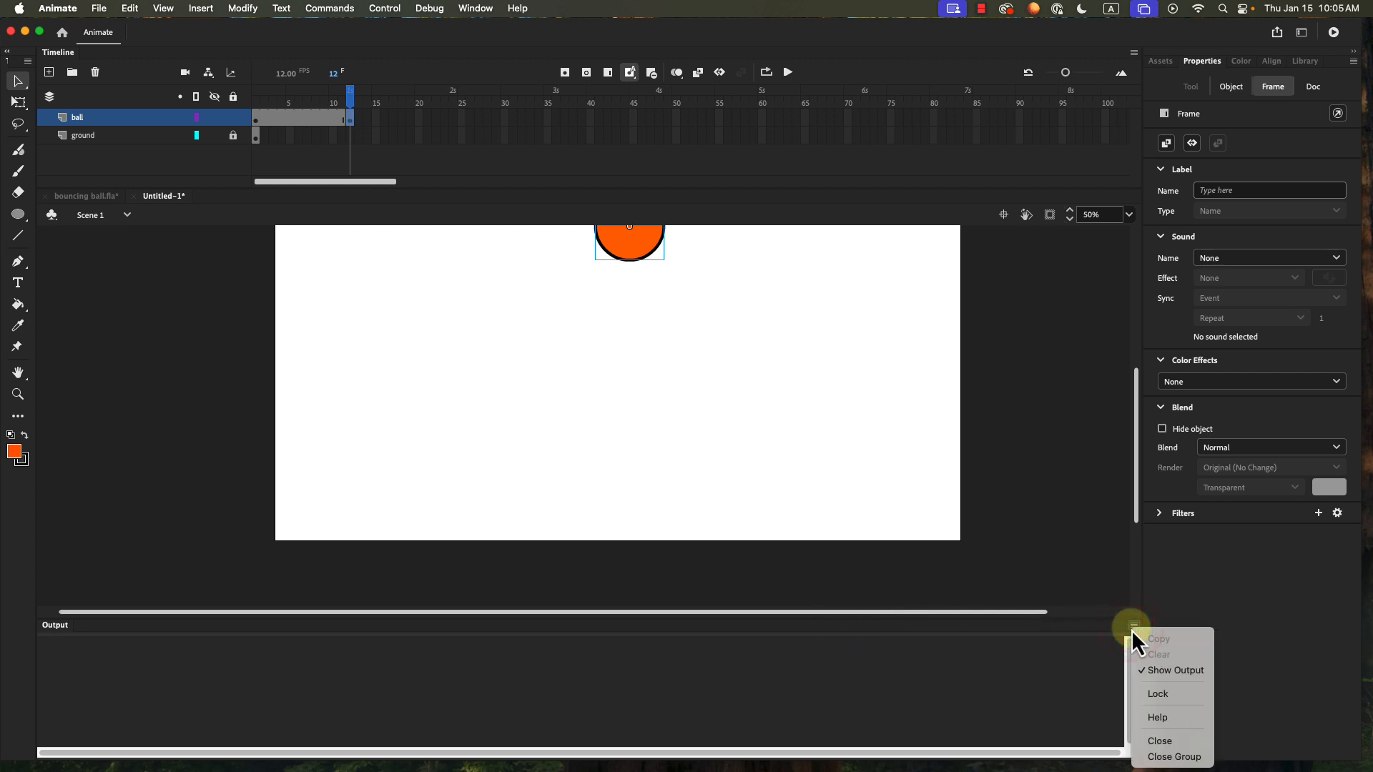
left_click(1175, 758)
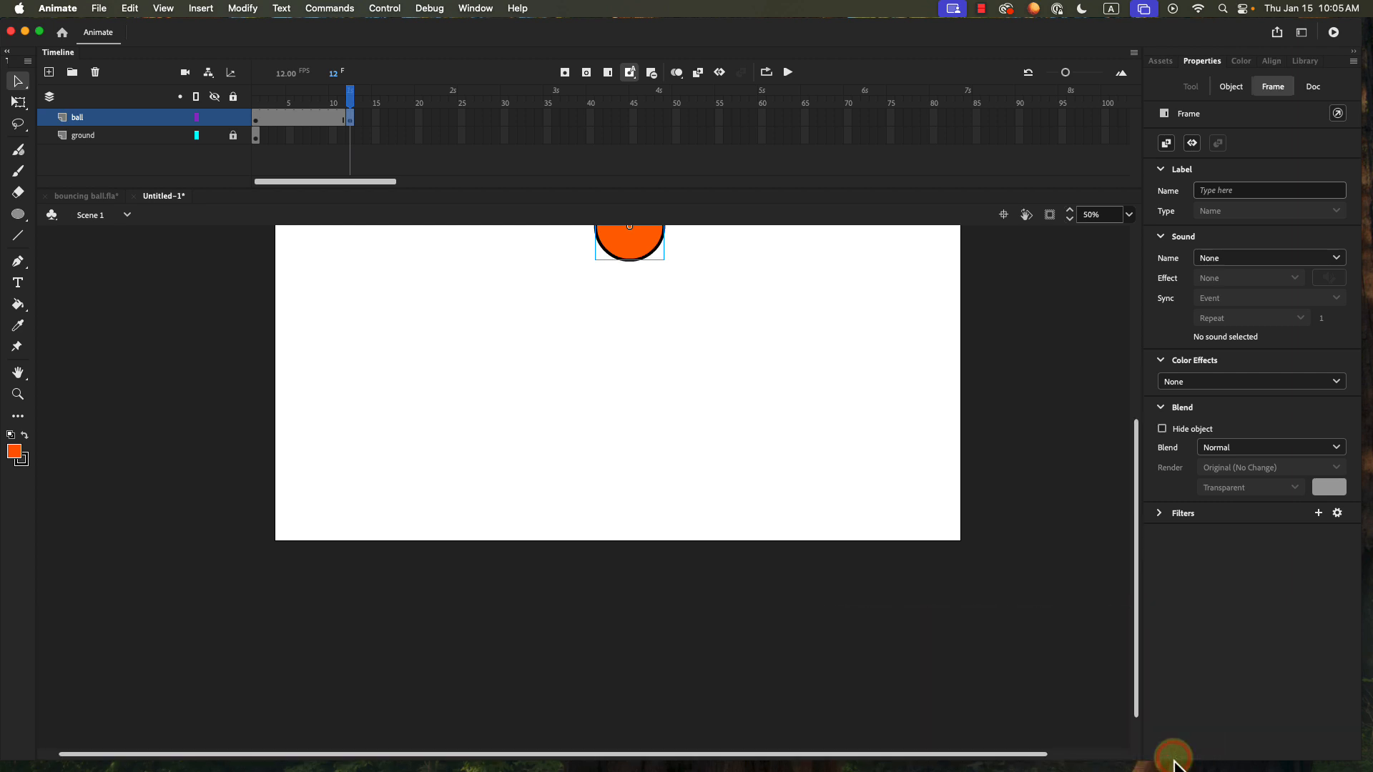
scroll(932, 447, "down", 2)
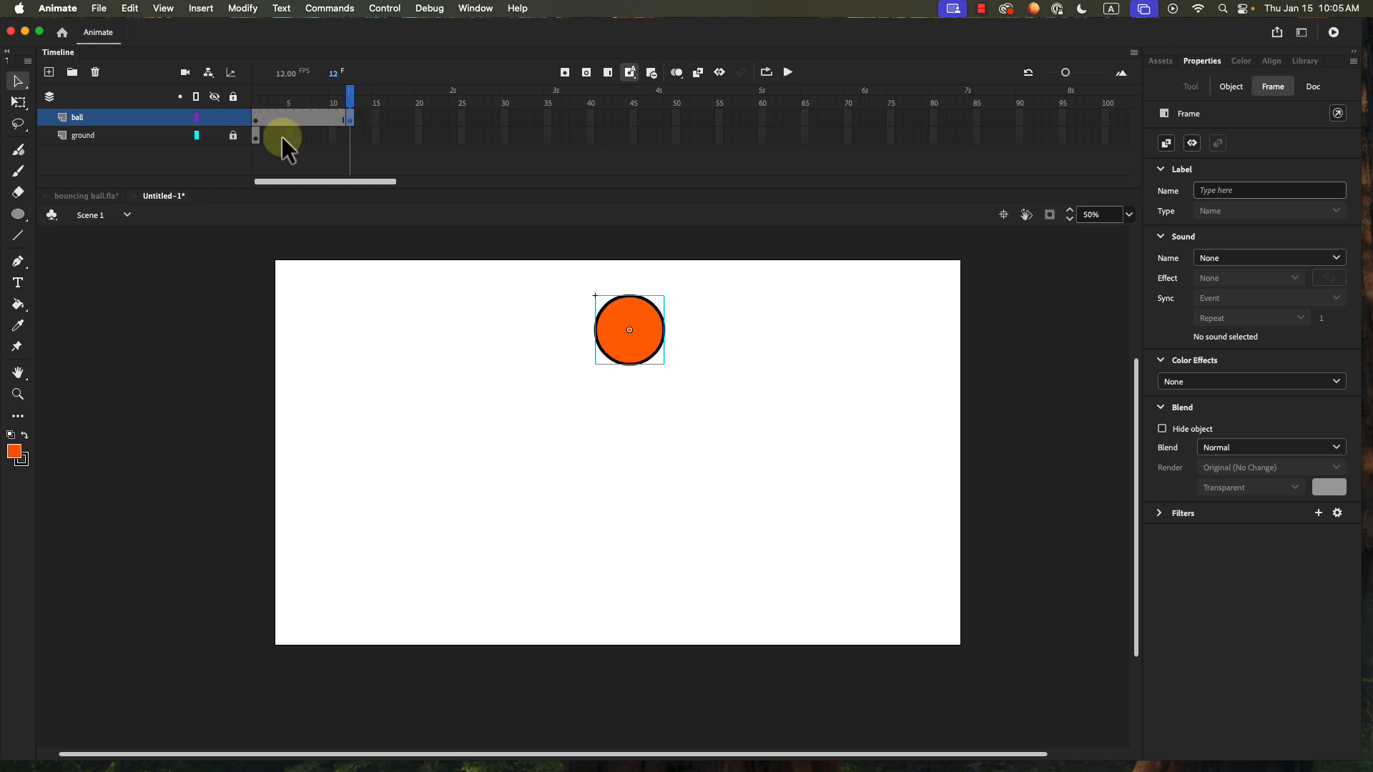
Step: Extend the ground layer to frame 12 by inserting a regular frame there
left_click(349, 136)
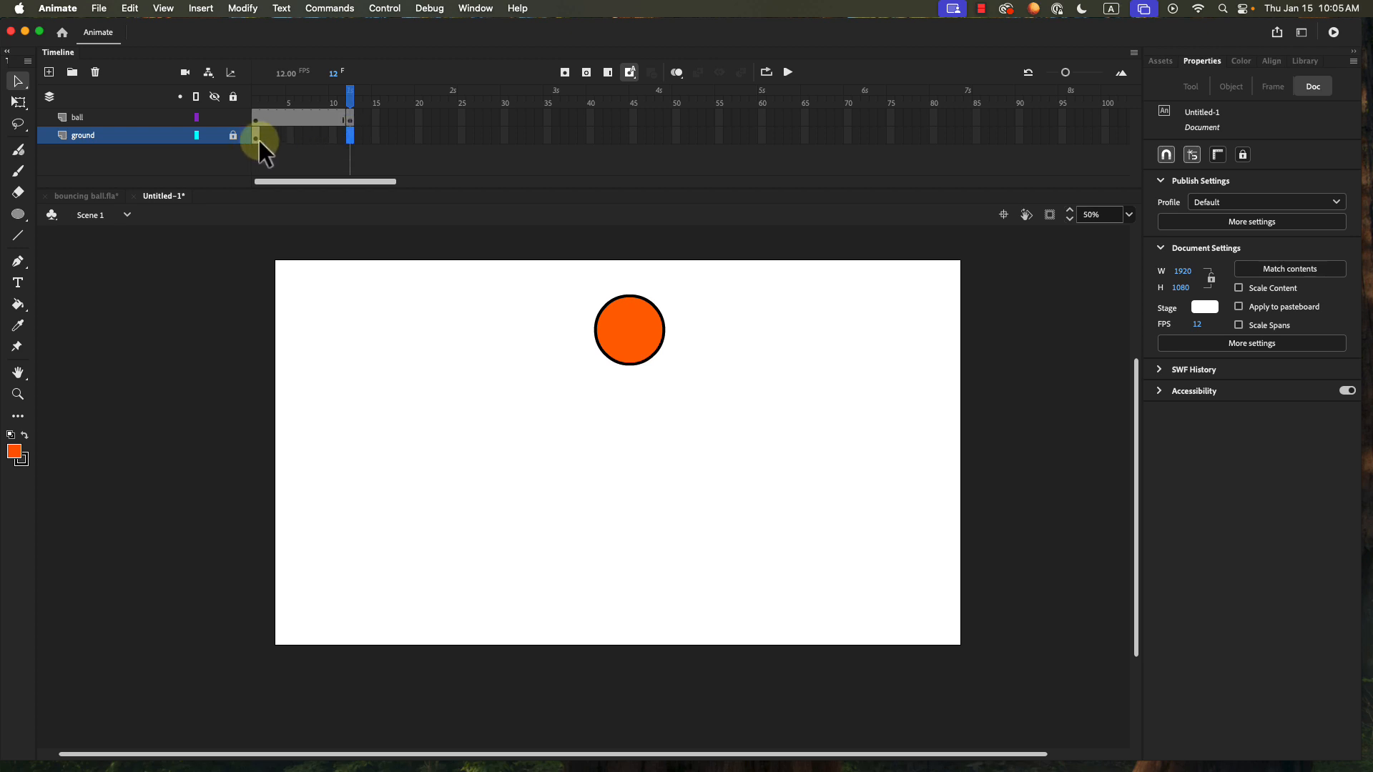
left_click(607, 72)
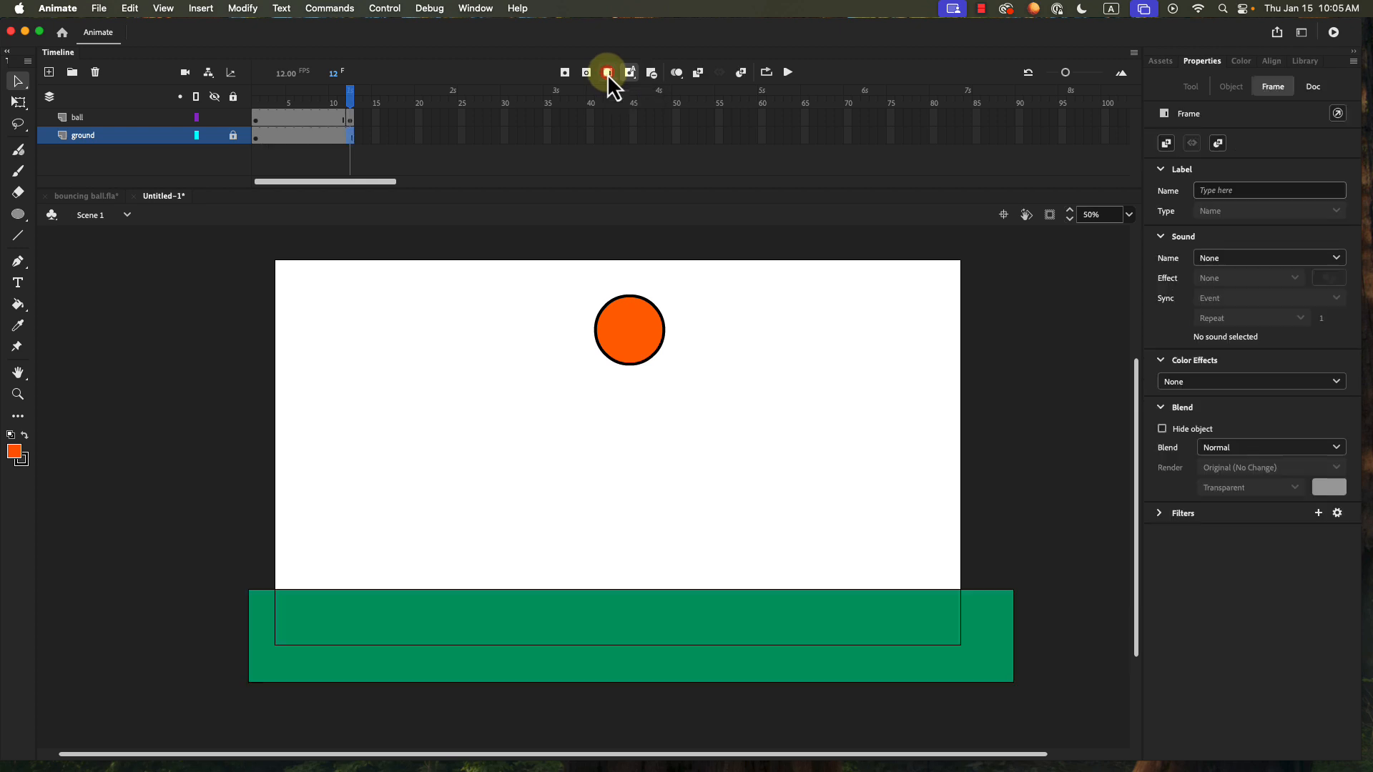
left_click(254, 136)
left_click_drag(276, 140, 350, 136)
Step: Add a keyframe at frame 6 of the ball layer and move the ball straight down onto the ground, to about Y 733
left_click(349, 116)
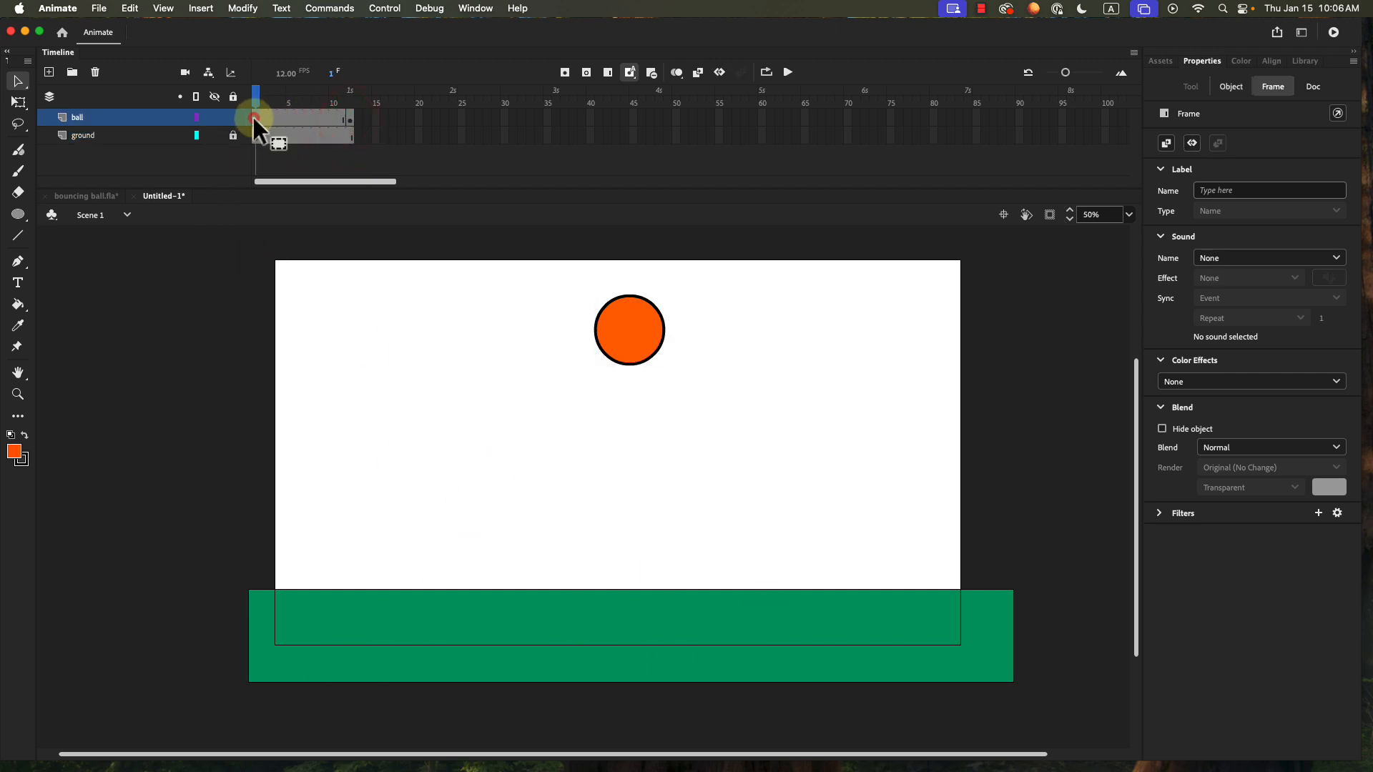
left_click(254, 118)
left_click(349, 117)
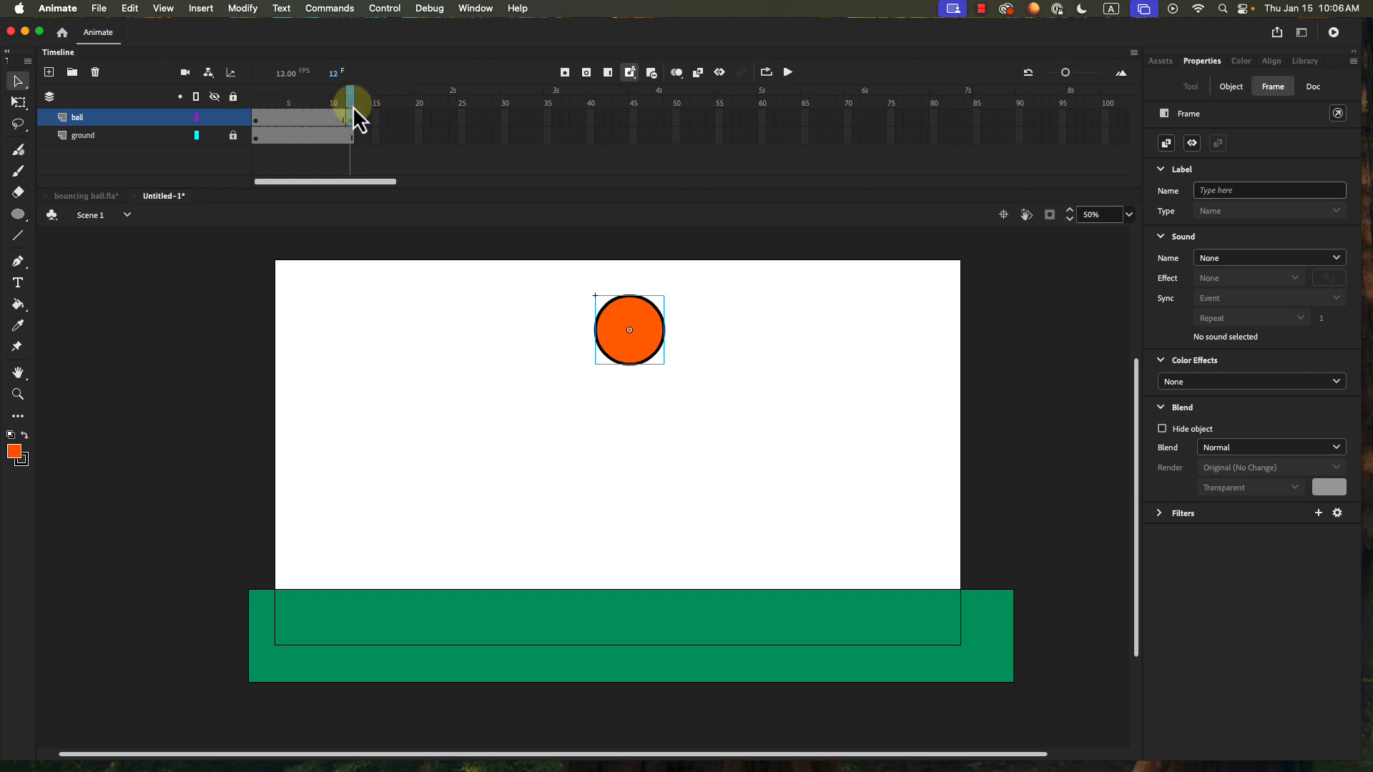
left_click(300, 106)
left_click(299, 117)
left_click_drag(639, 347, 628, 568)
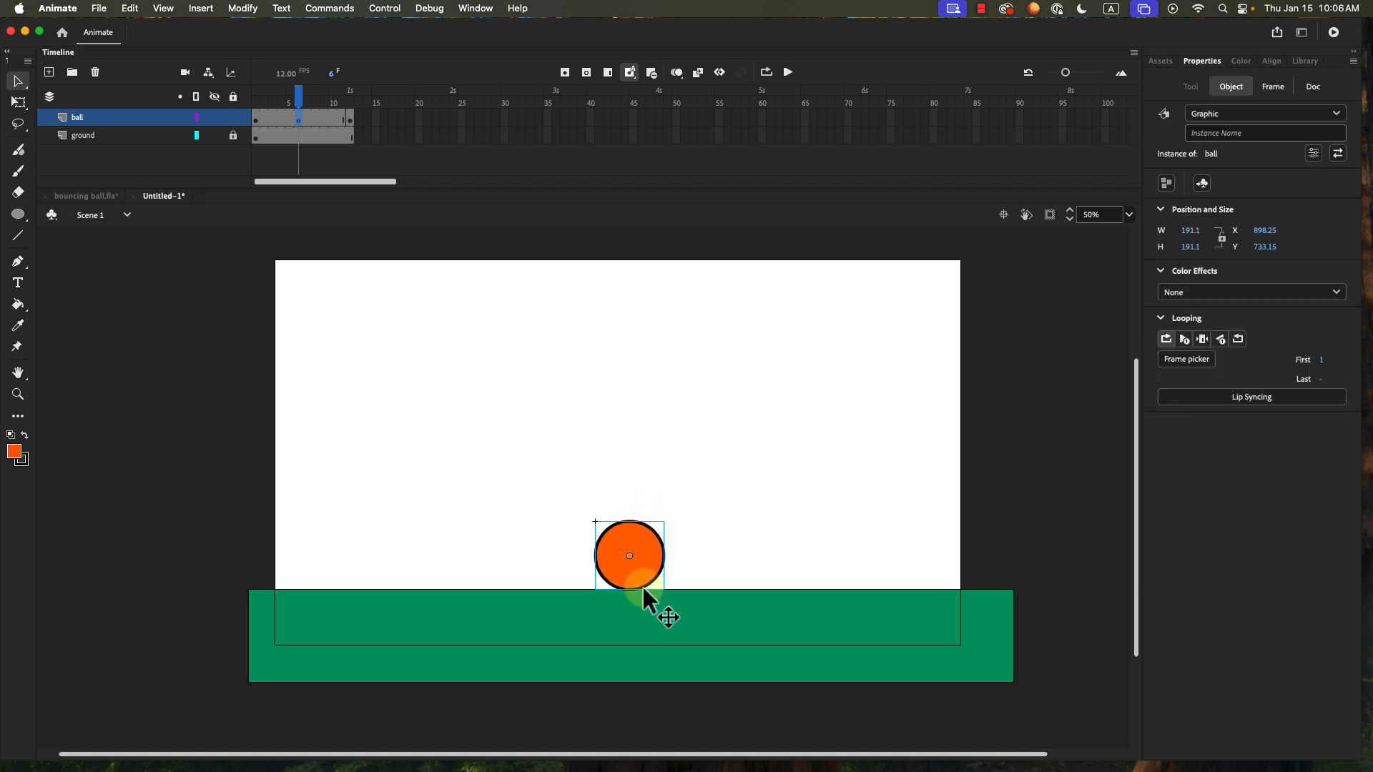
Step: Create a classic tween for the ball's fall between the keyframes at frames 1 and 6
left_click(299, 100)
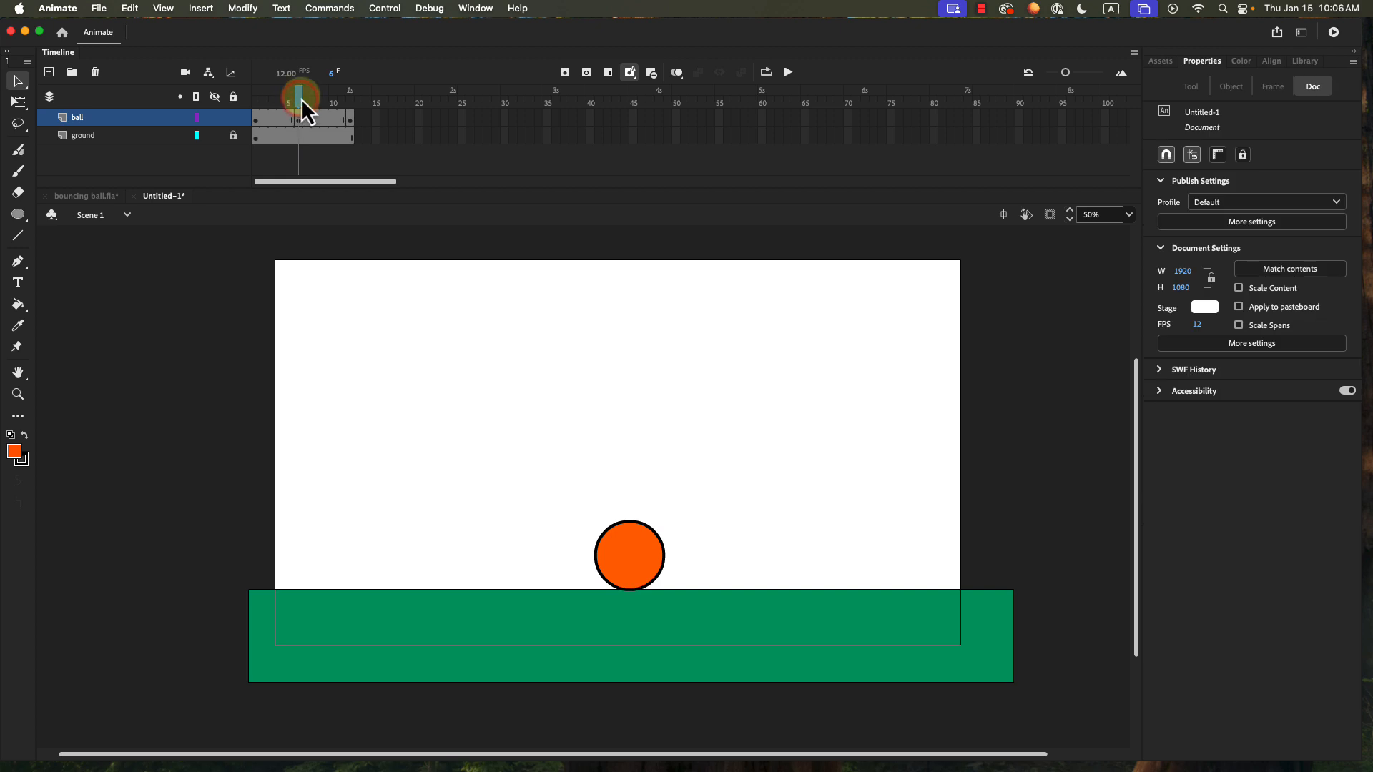
mouse_move(301, 97)
left_mouse_down()
mouse_move(362, 107)
mouse_move(270, 101)
mouse_move(362, 117)
mouse_move(246, 97)
mouse_move(346, 101)
mouse_move(251, 102)
mouse_move(298, 101)
mouse_move(281, 105)
left_mouse_up()
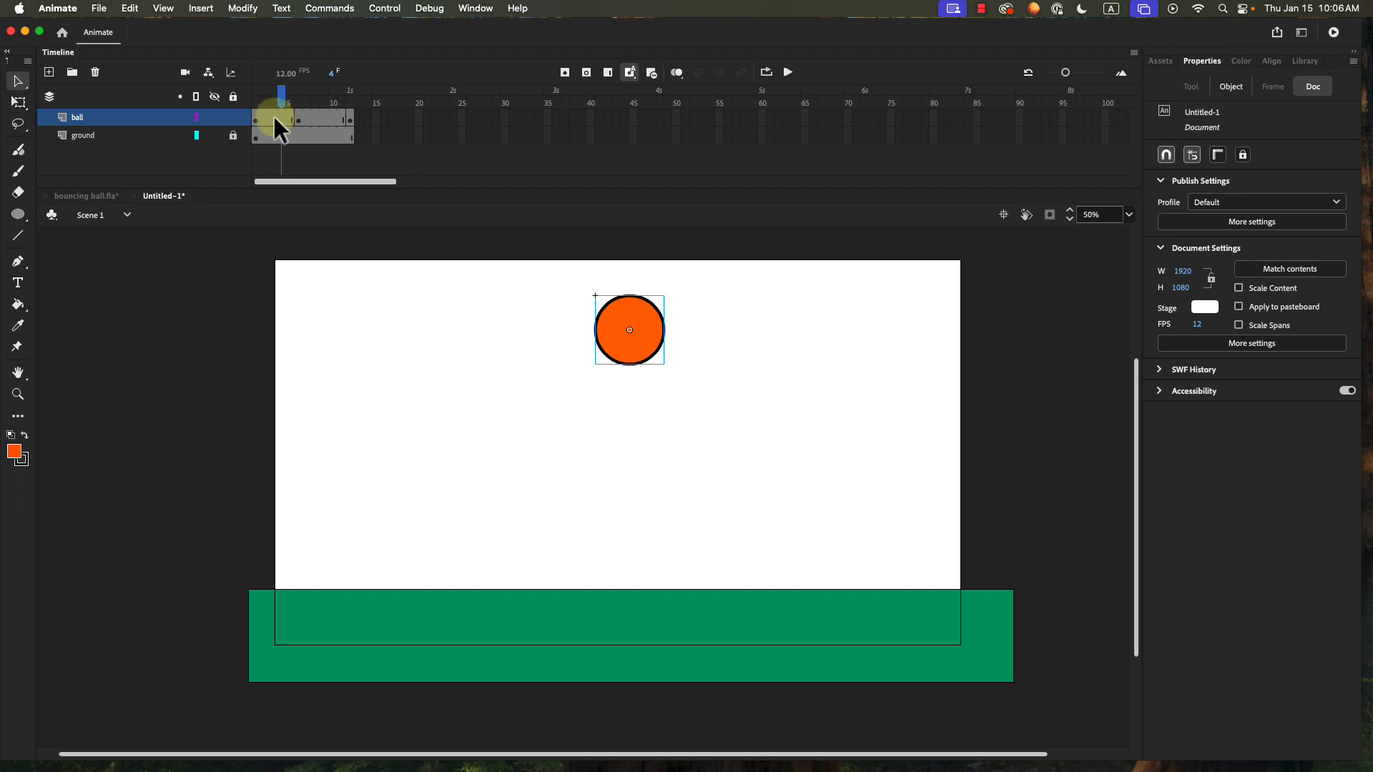
left_click(274, 117)
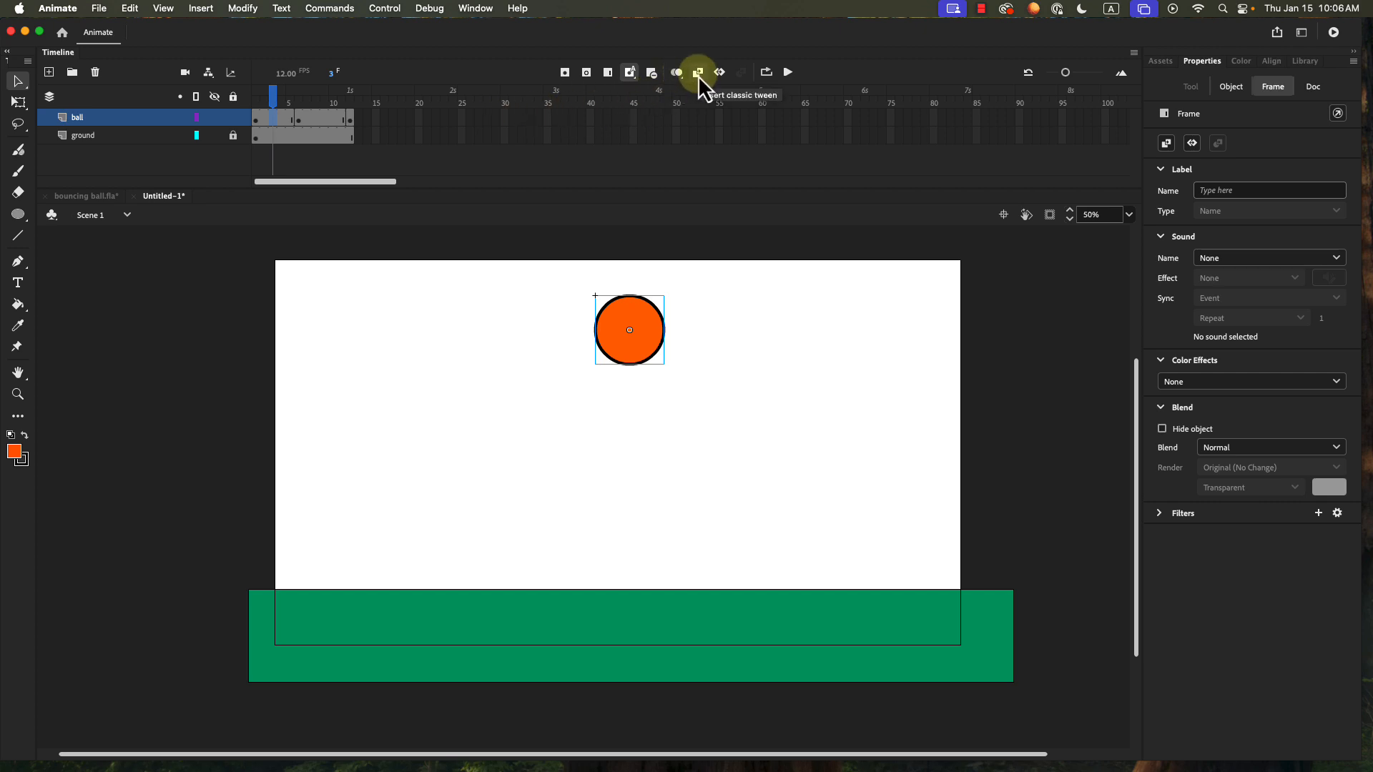
right_click(271, 115)
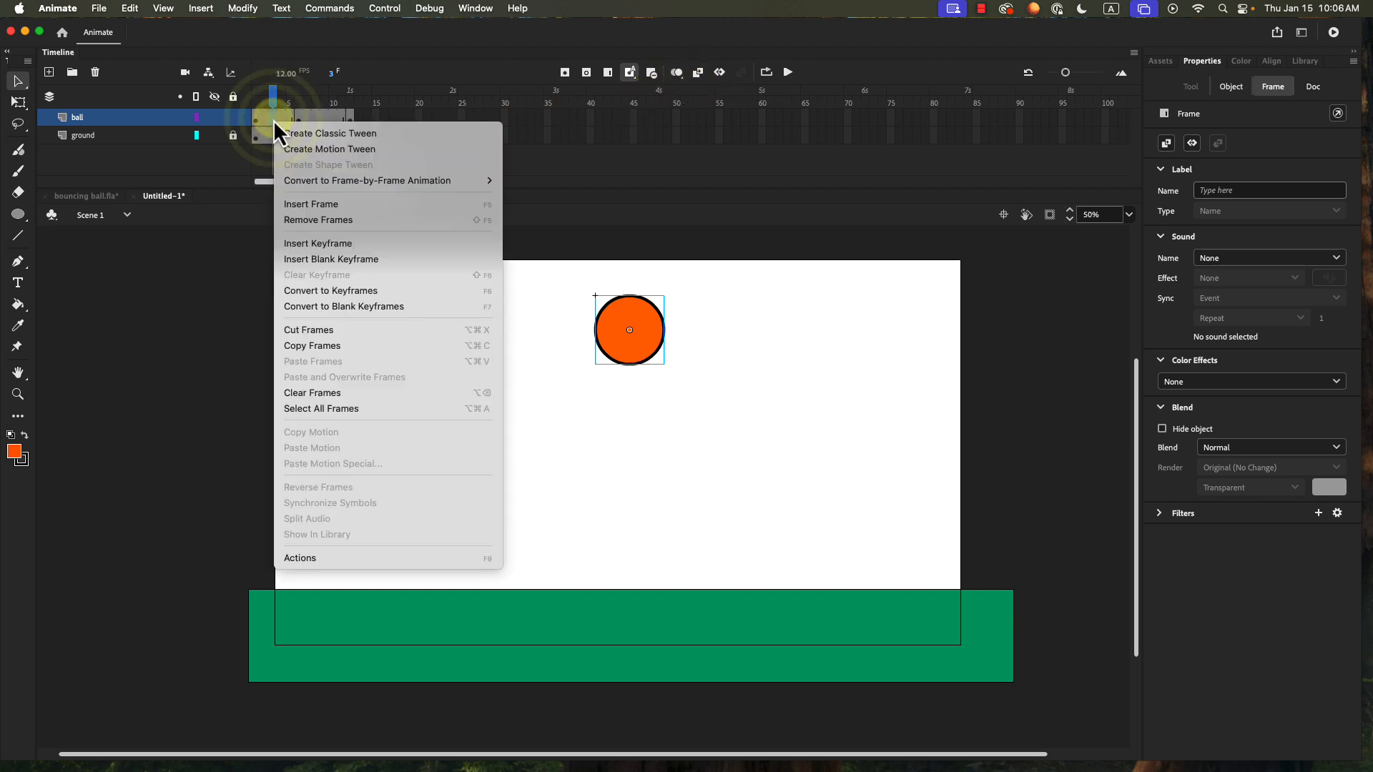
left_click(320, 135)
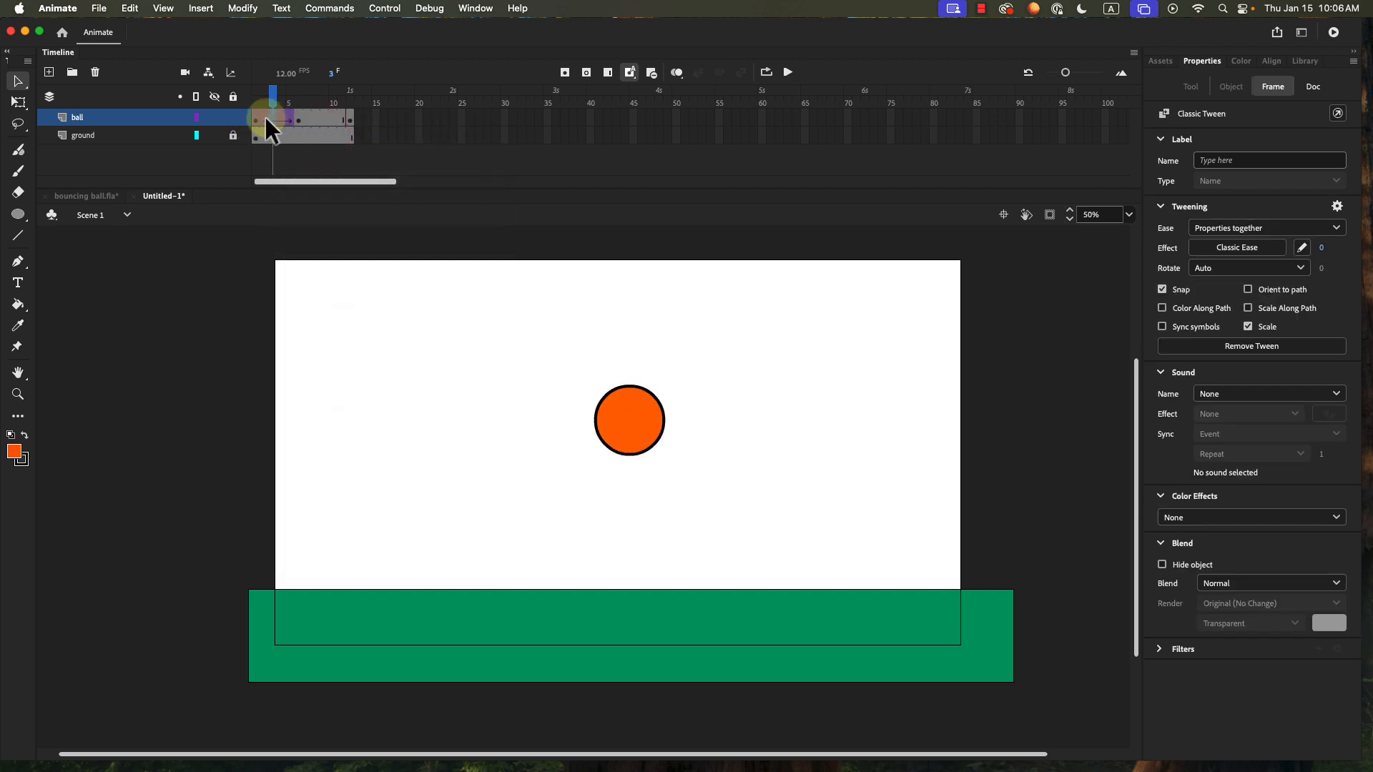
Step: Create a classic tween for the ball's rise between the keyframes at frames 6 and 12
left_click(322, 121)
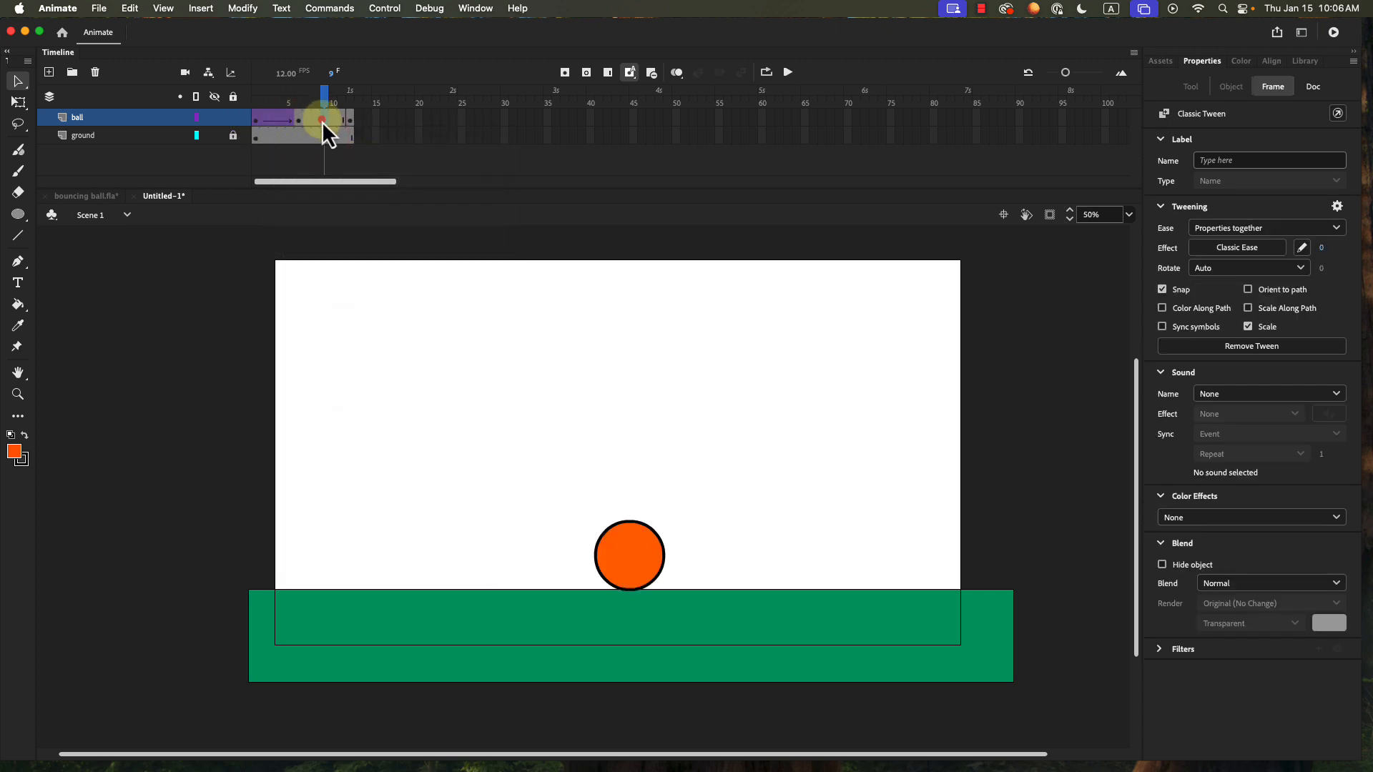
right_click(324, 113)
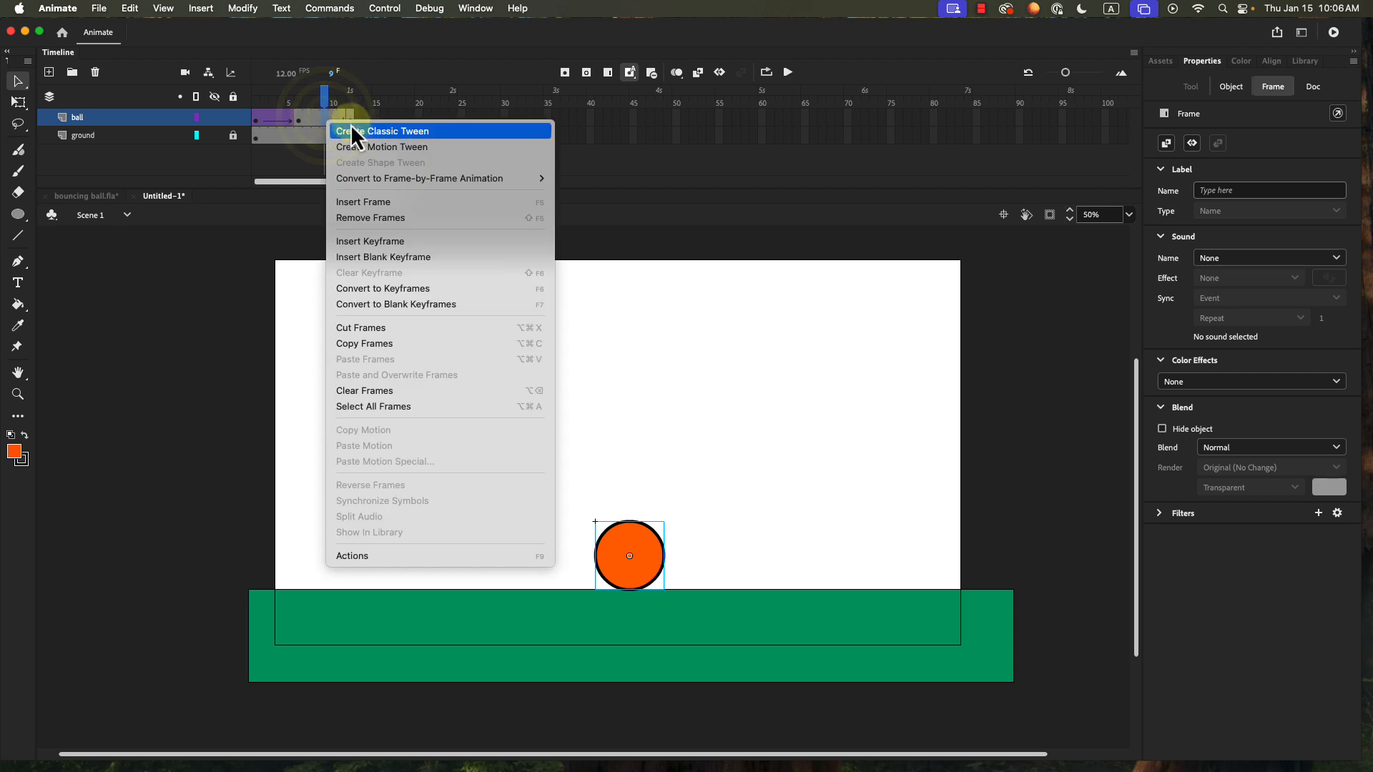
left_click(359, 128)
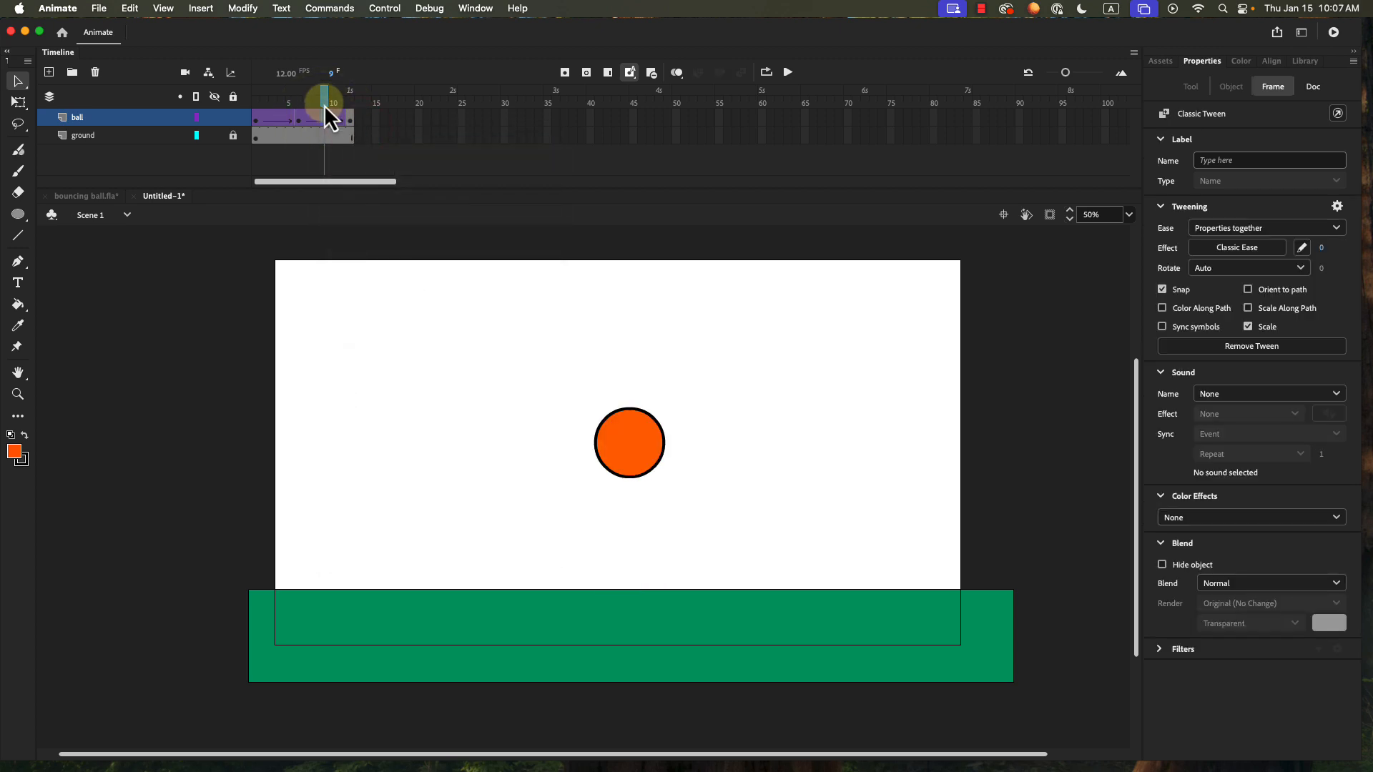
Step: Turn on looping over frames 1 to 12, play the bounce animation and stop it
key("Return")
key("Return")
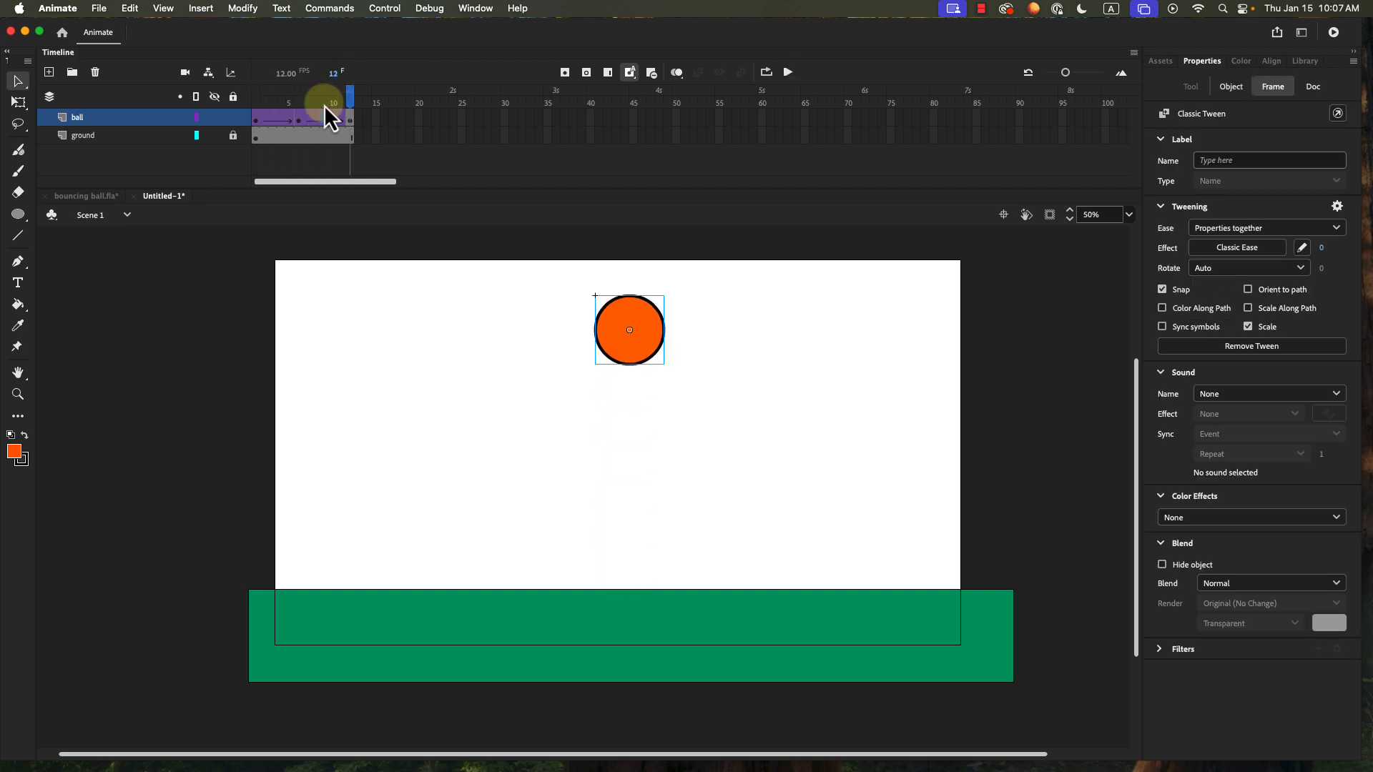
left_click(766, 75)
left_click_drag(361, 96, 254, 94)
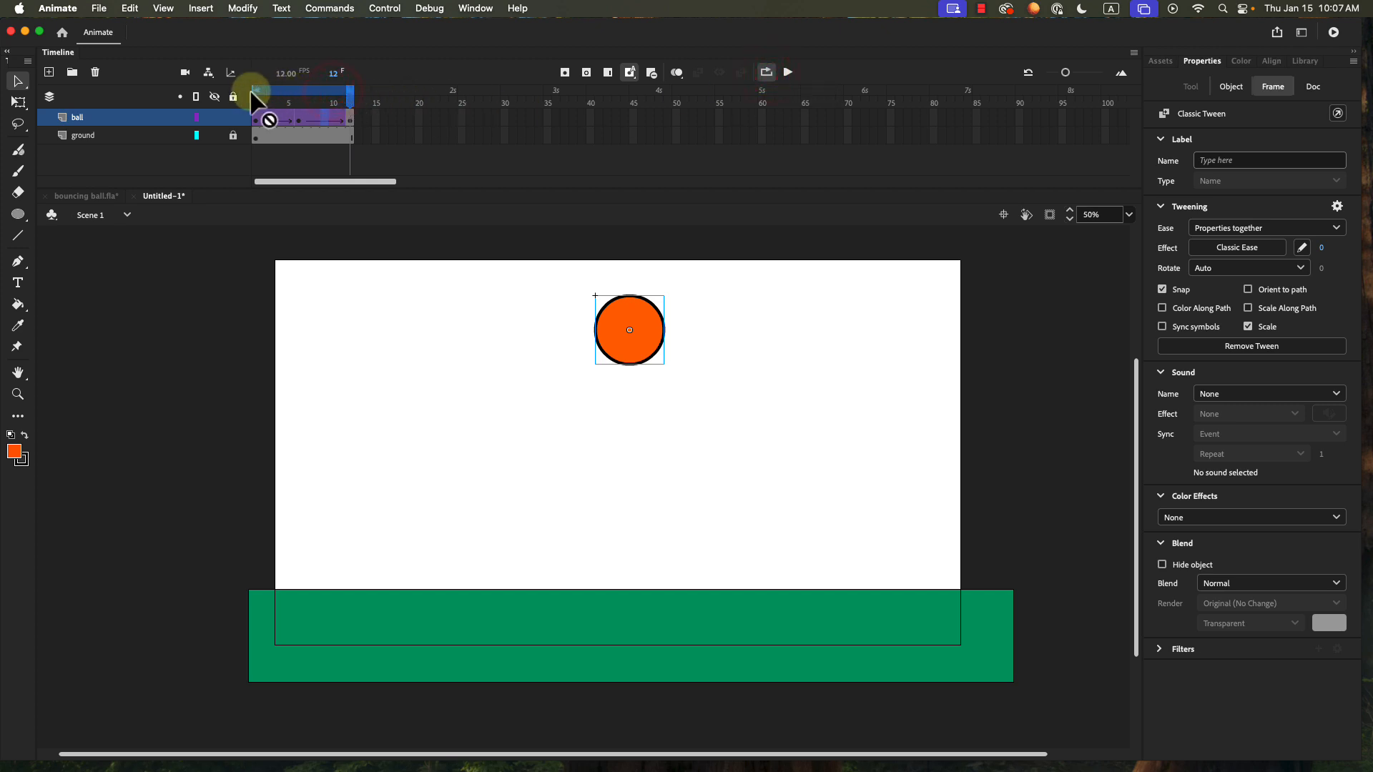
left_click(789, 73)
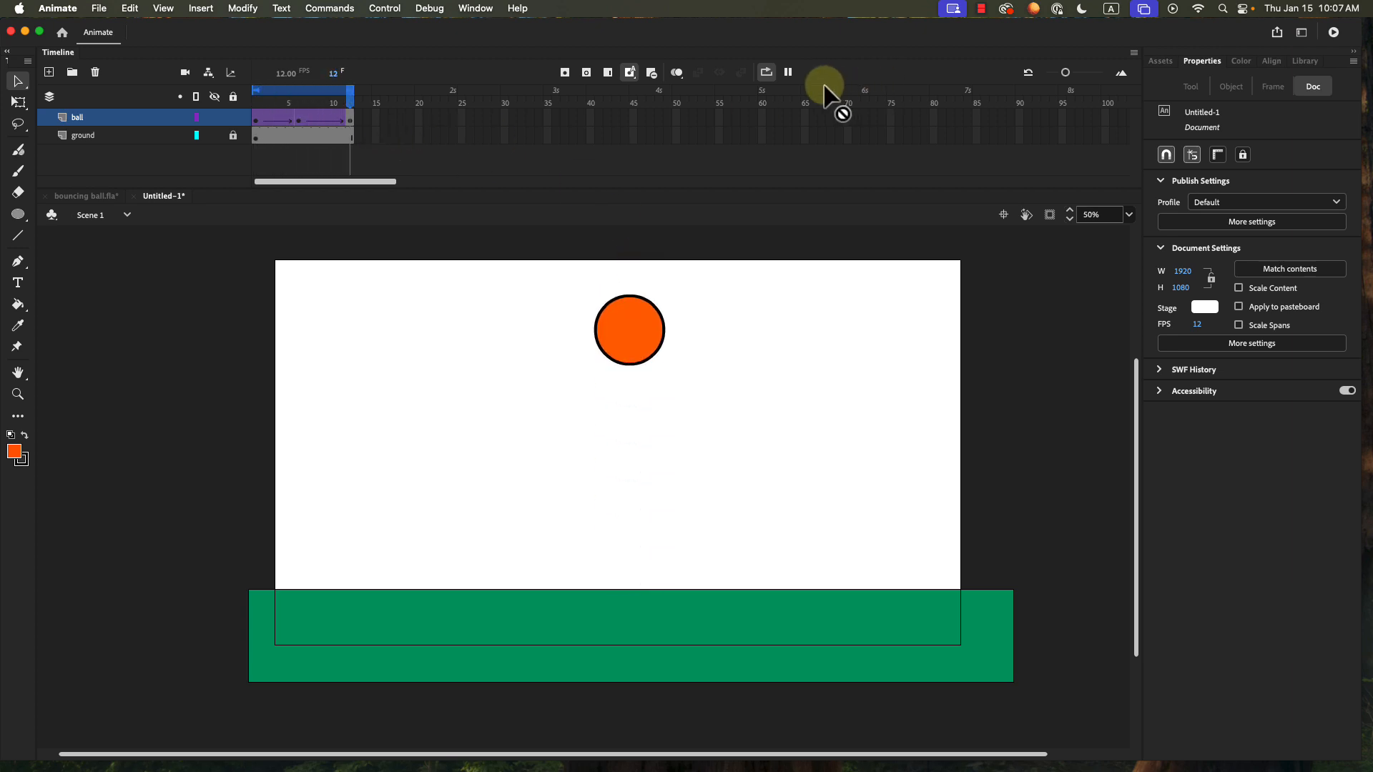
left_click(787, 72)
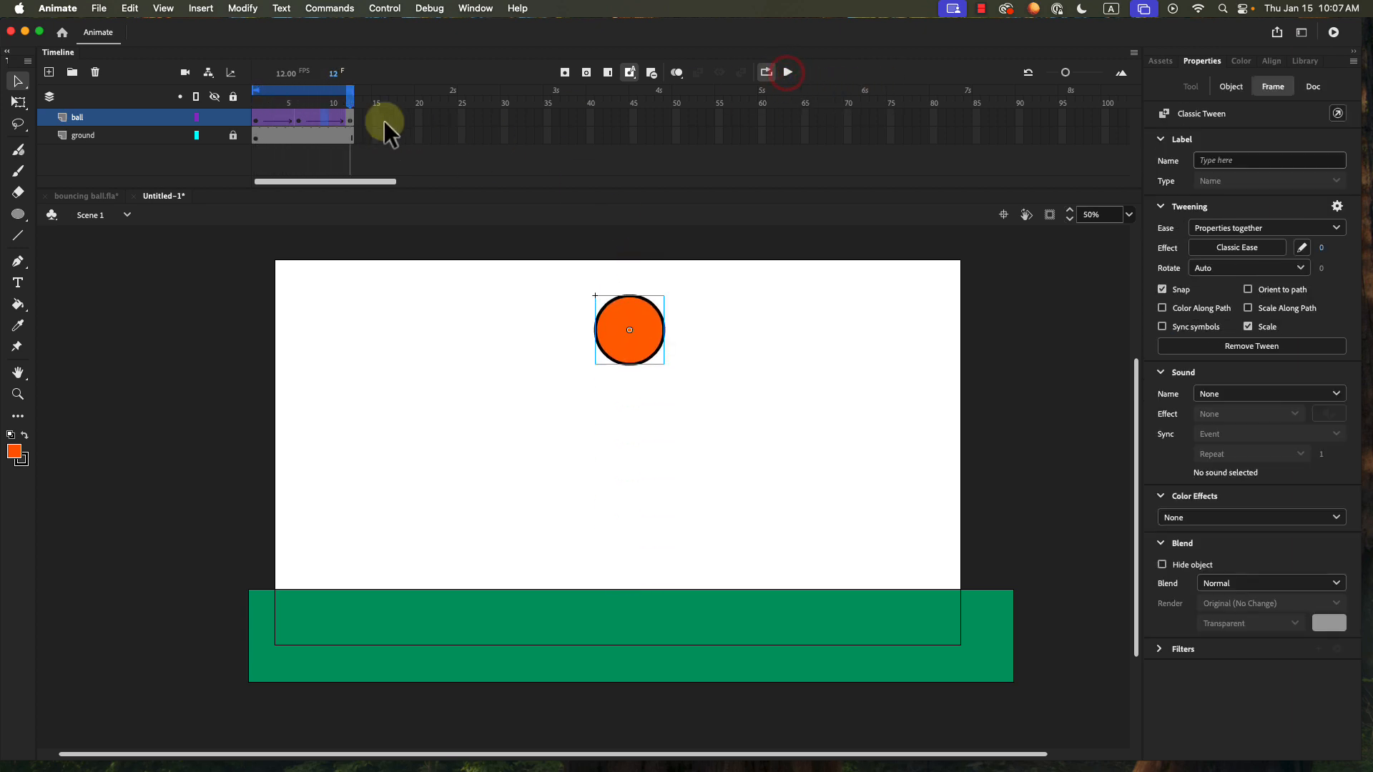
Step: Shift the ball layer's ground-contact keyframe to frame 7 and its last keyframe to frame 13
left_click(276, 118)
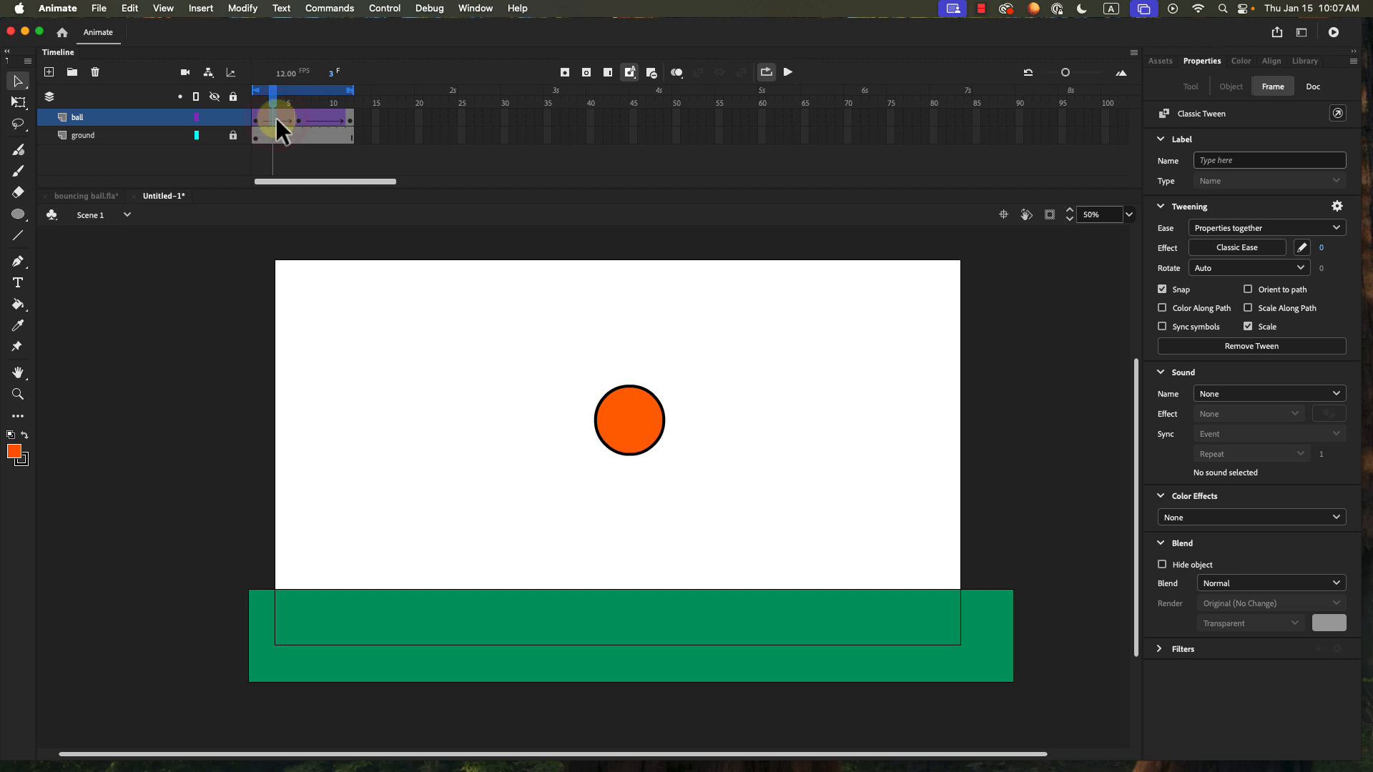
left_click(297, 118)
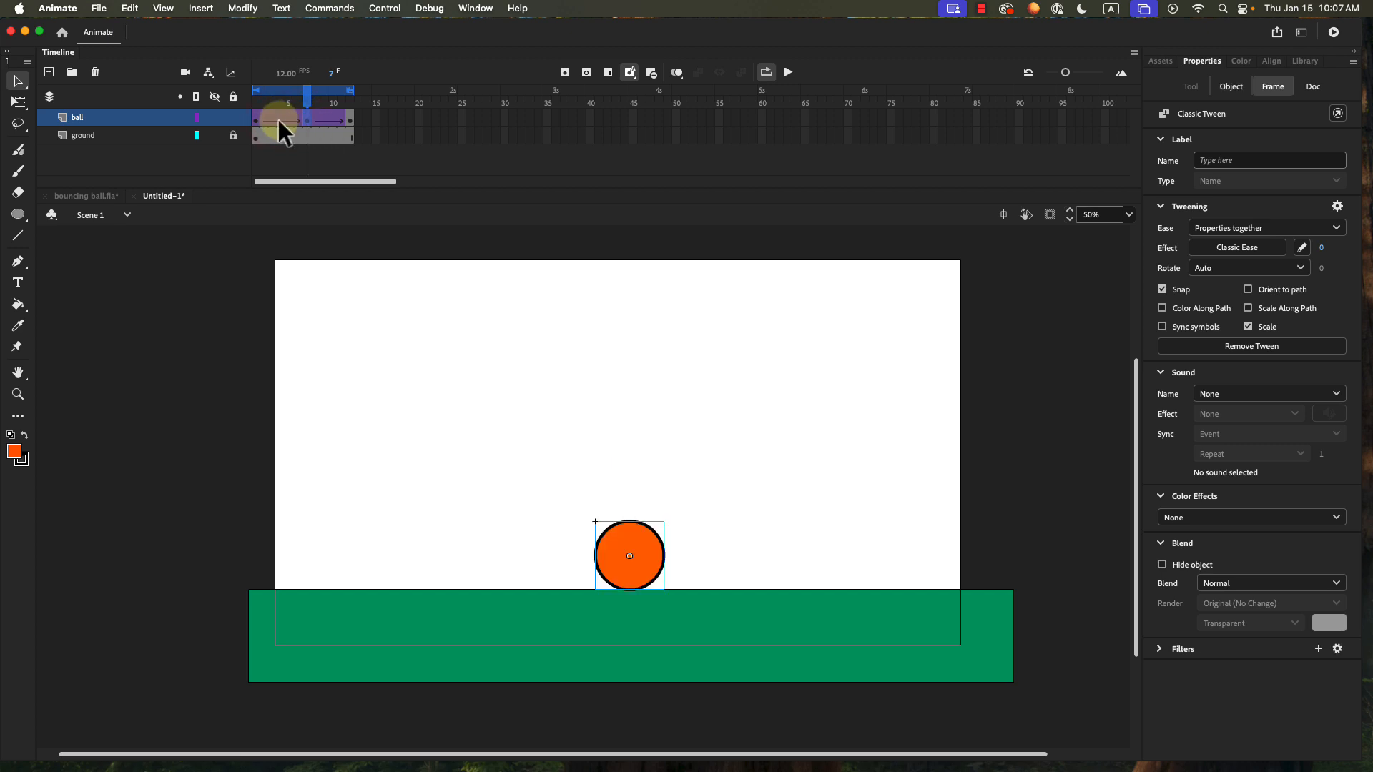
left_click(349, 118)
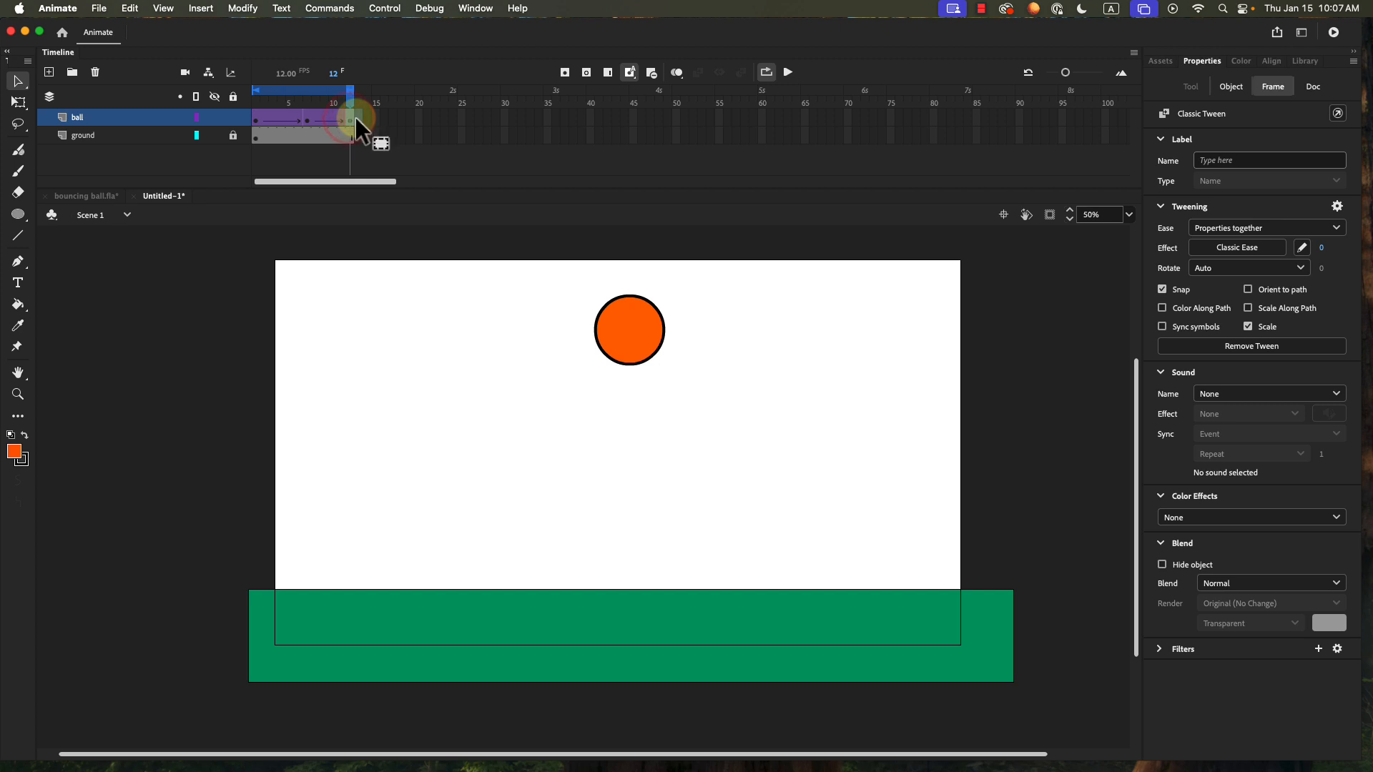
left_click(354, 119)
left_click(355, 120)
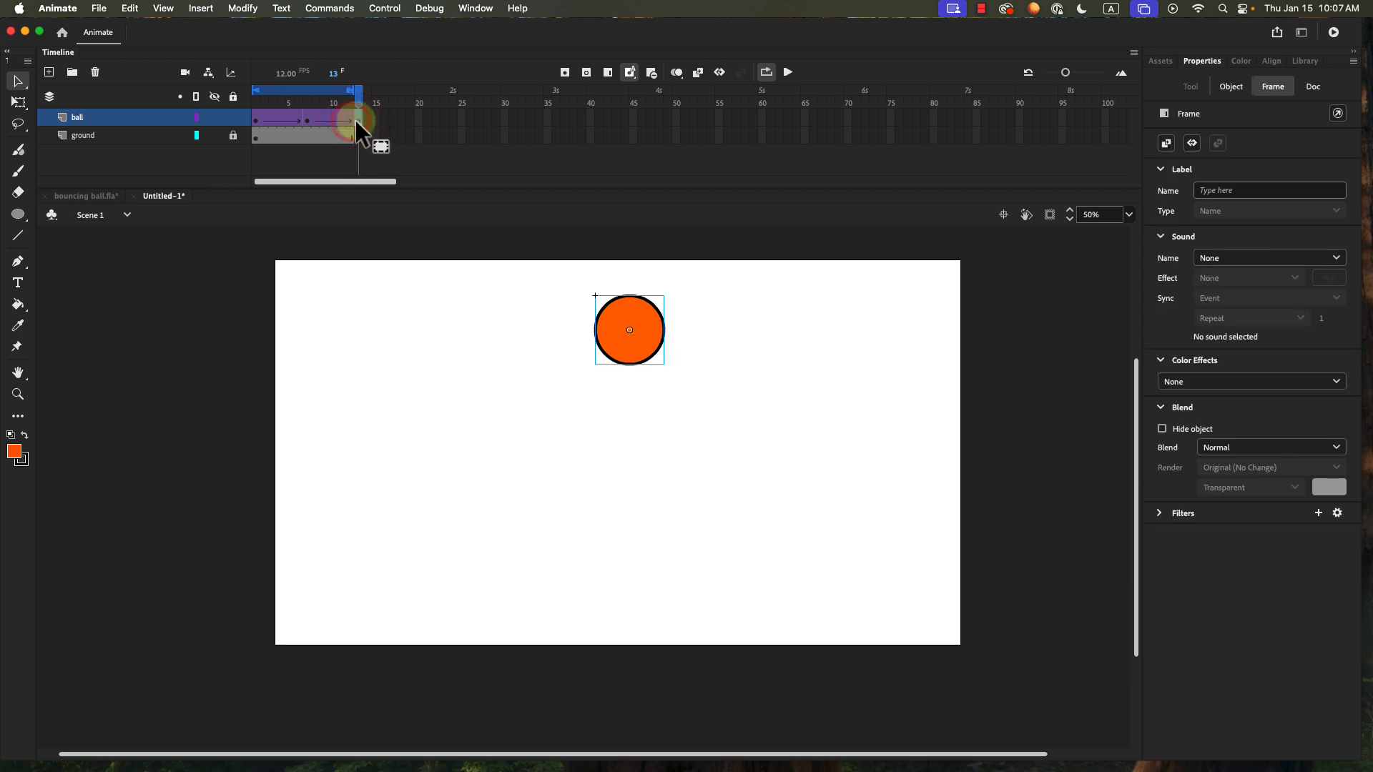
Step: Extend the ground layer to frame 13 so it spans the ball layer's last keyframe
left_click(349, 137)
key("F5")
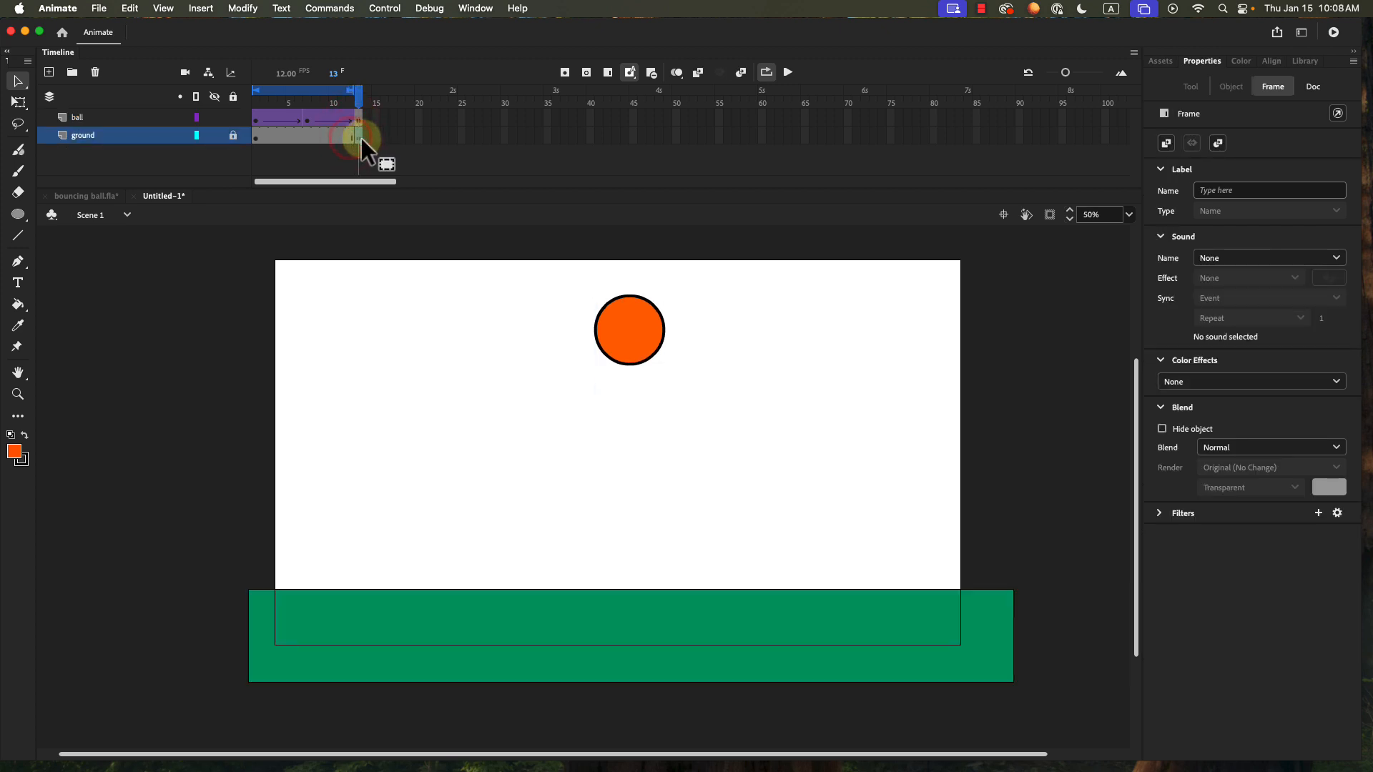
left_click(371, 139)
Step: Scrub back through the bounce to frame 6, play the looping animation and stop it
left_click(343, 104)
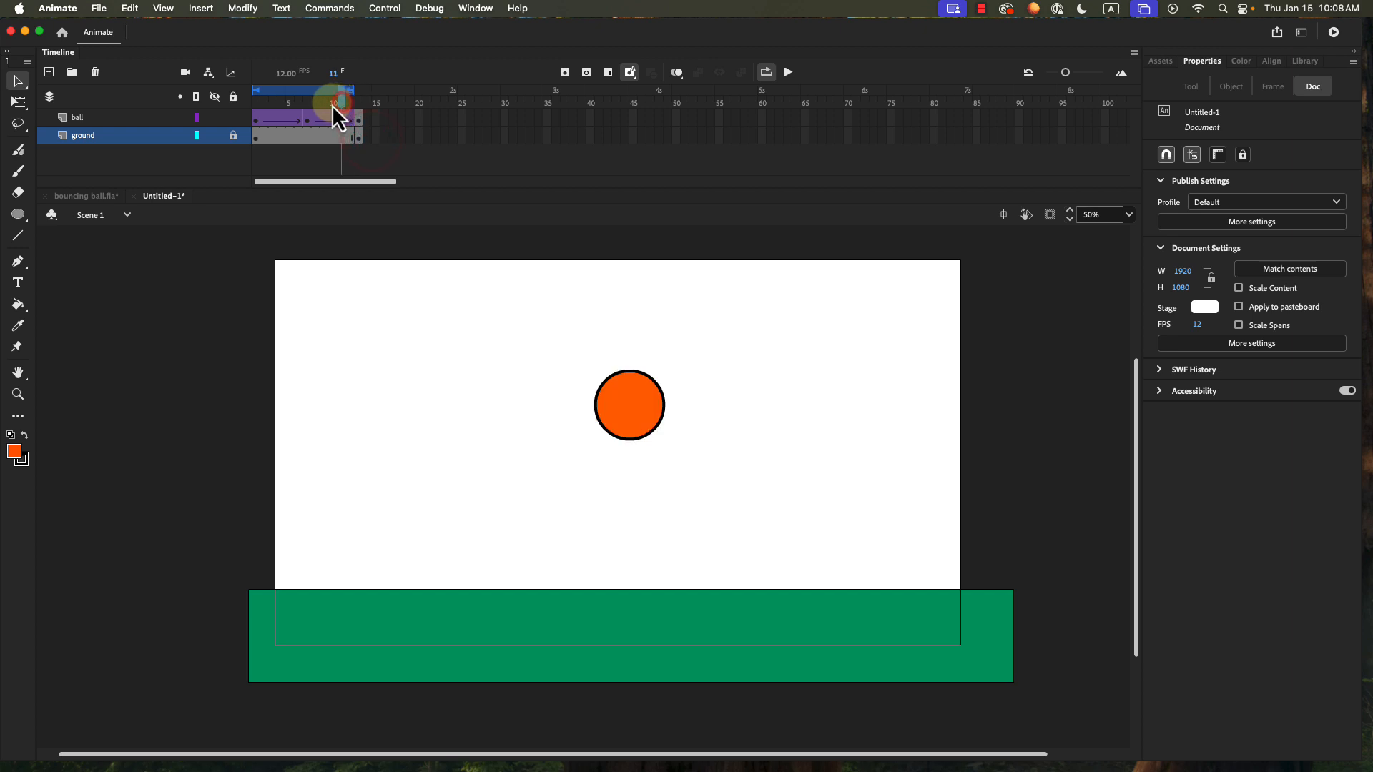
left_click_drag(332, 103, 299, 105)
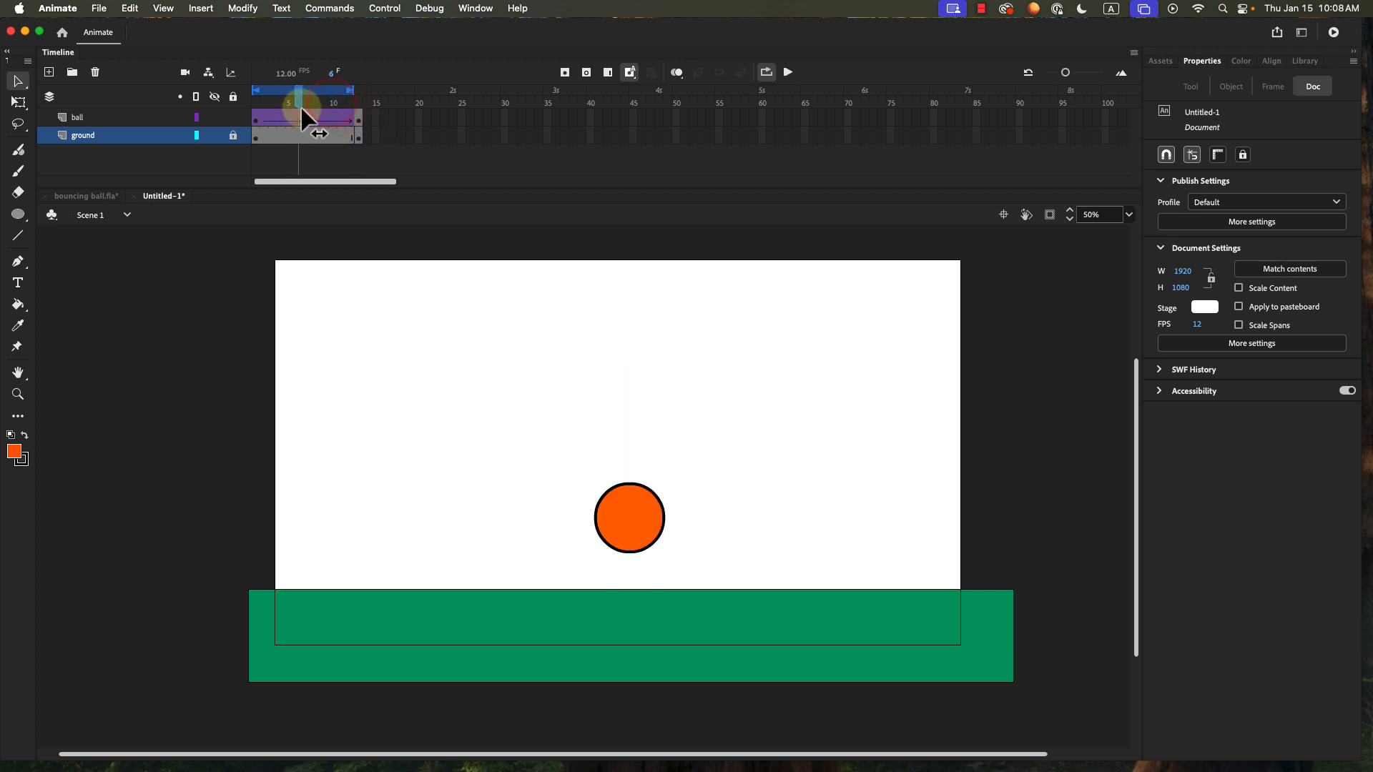
left_click(788, 72)
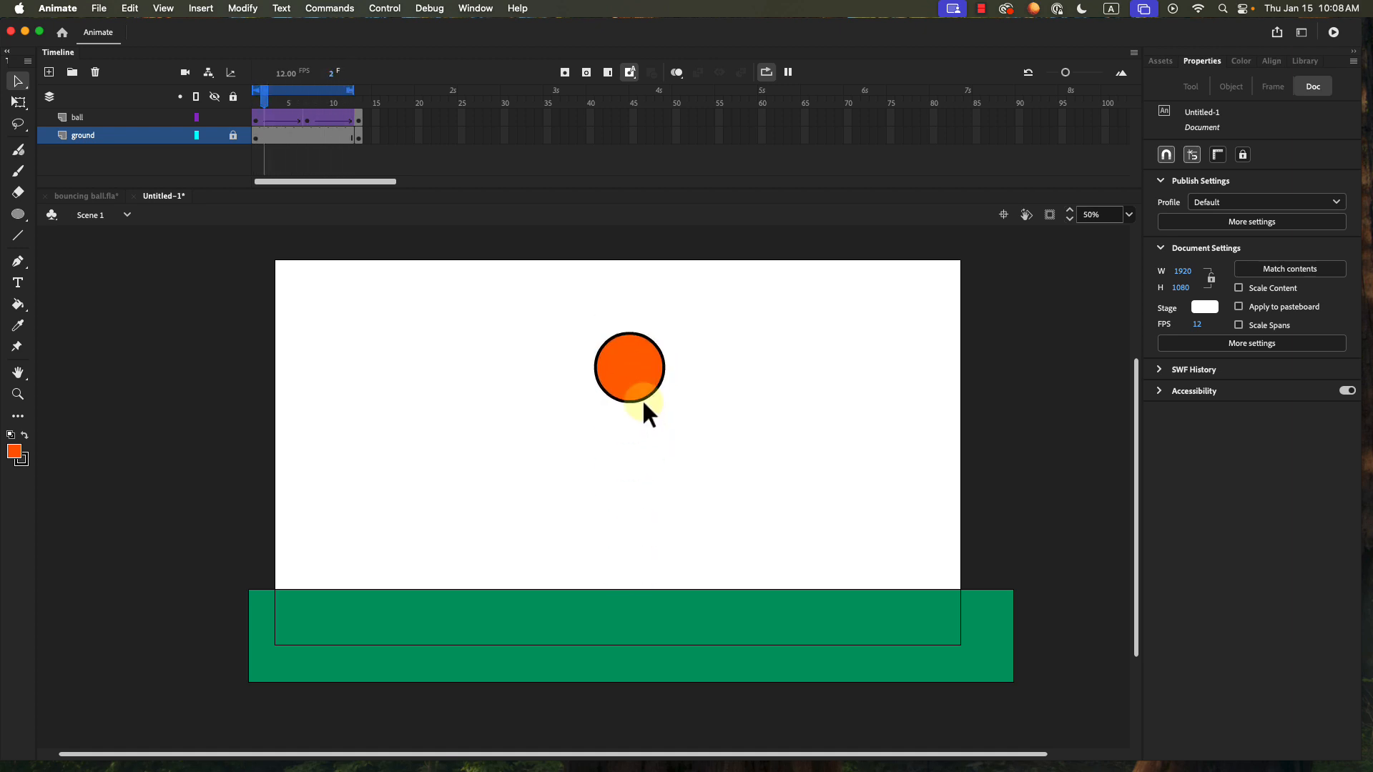
left_click(788, 73)
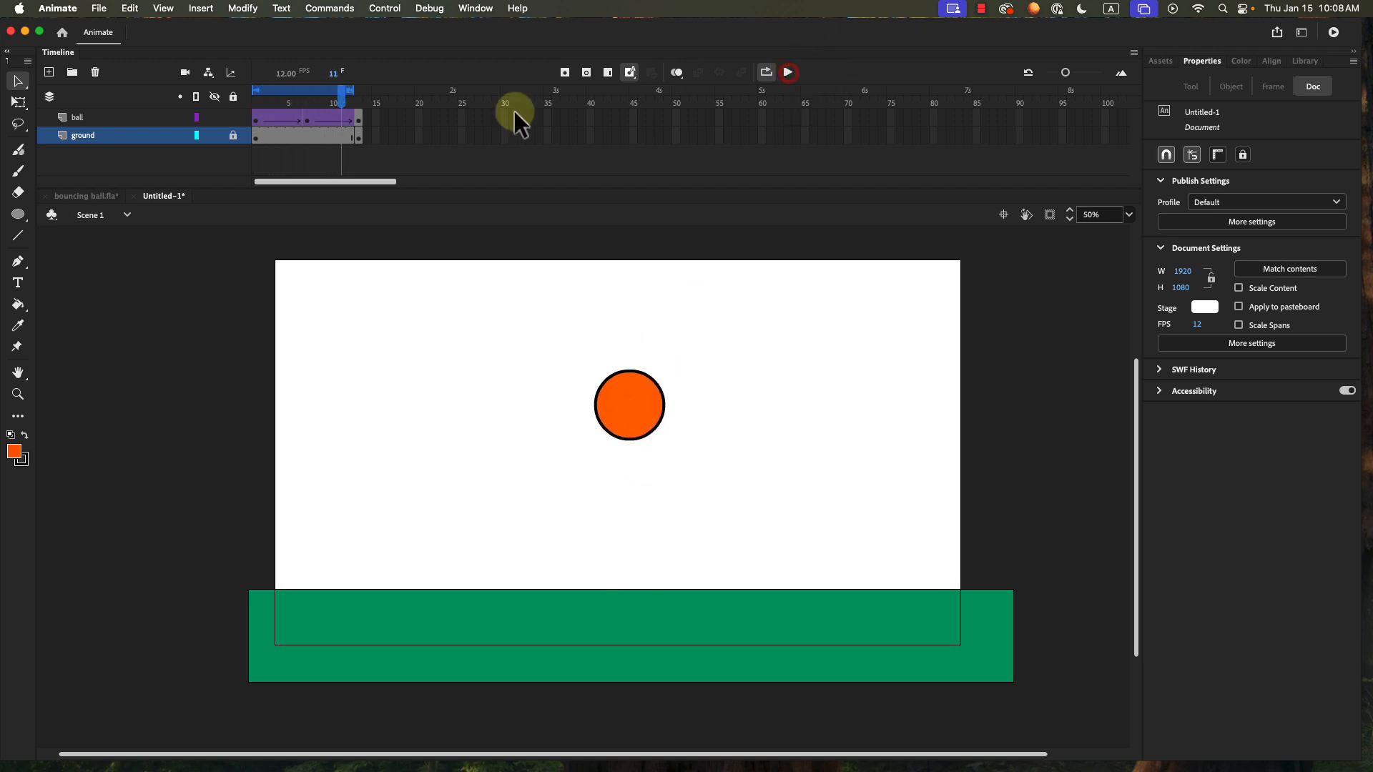
Step: Check the ball at its ground-contact keyframe and step through the opening frames of the fall to frame 4
left_click(306, 118)
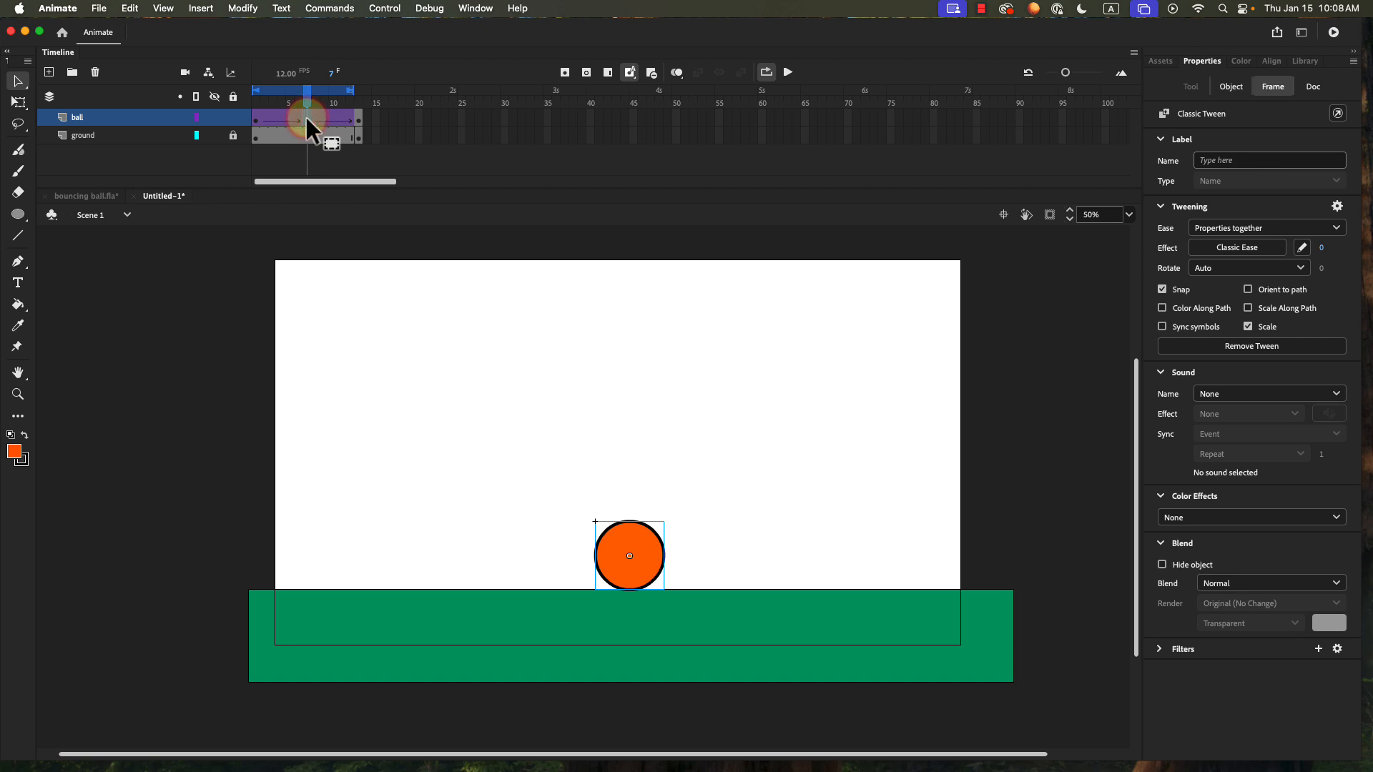
left_click(273, 116)
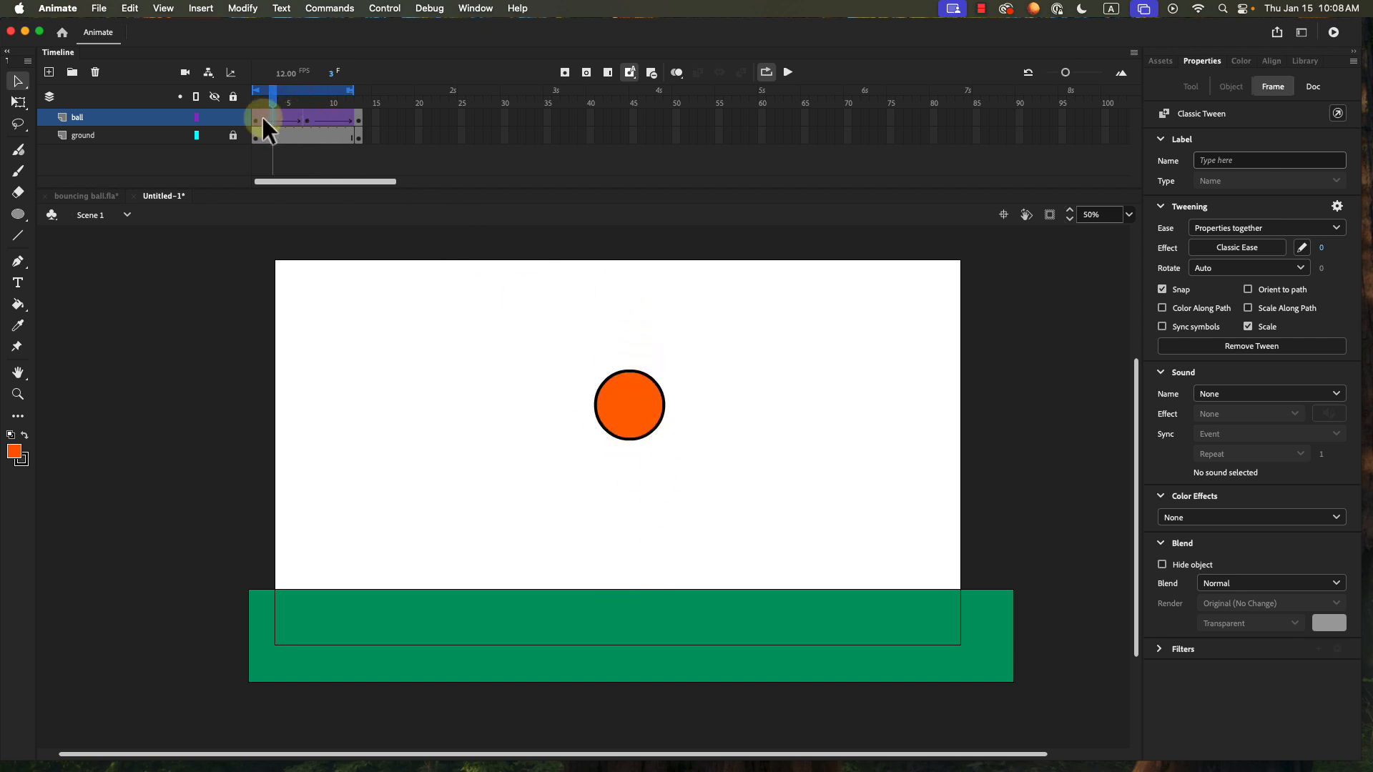
left_click_drag(273, 111, 250, 113)
key("period")
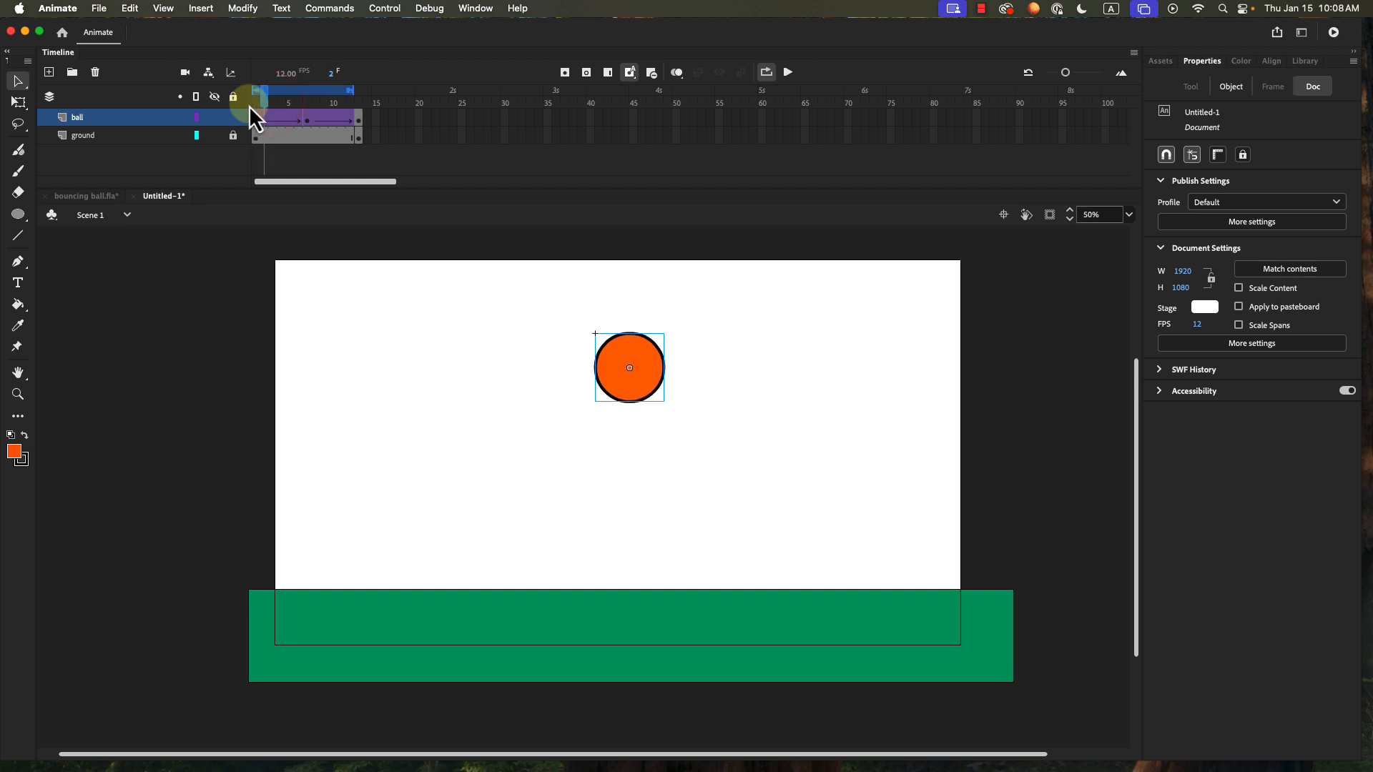
key("period")
key("period")
key("Return")
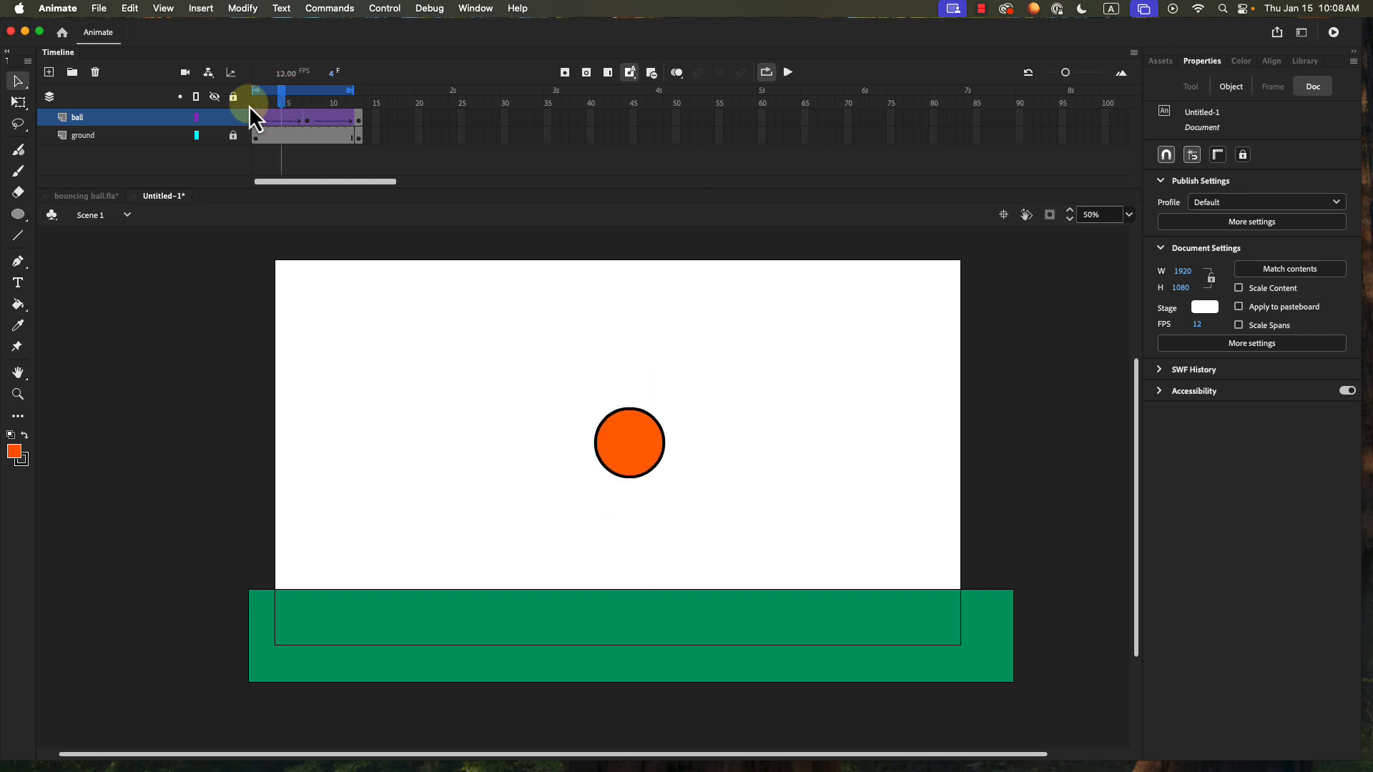
Step: Turn on onion skinning and compare the ball's neighbouring positions at frames 3 and 4
left_click(678, 73)
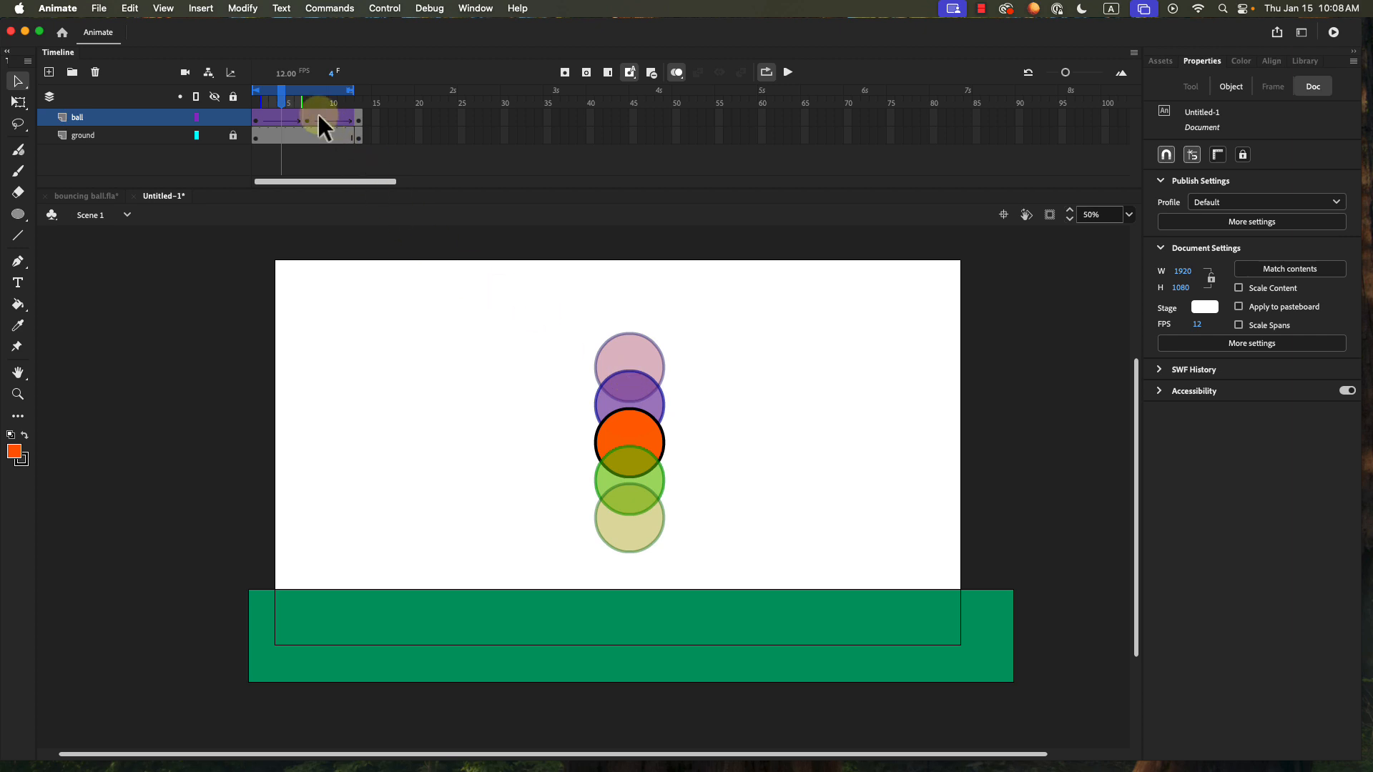
left_click(277, 98)
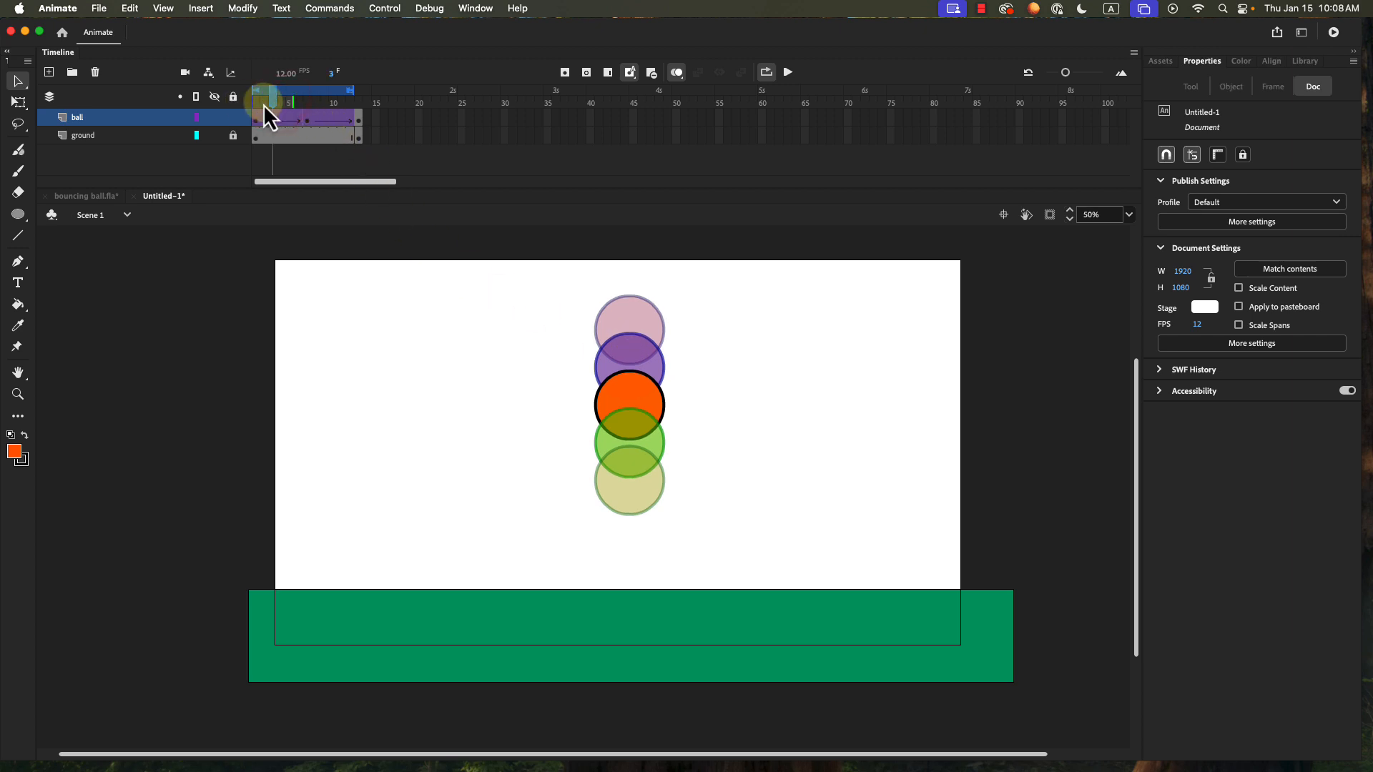
left_click(279, 100)
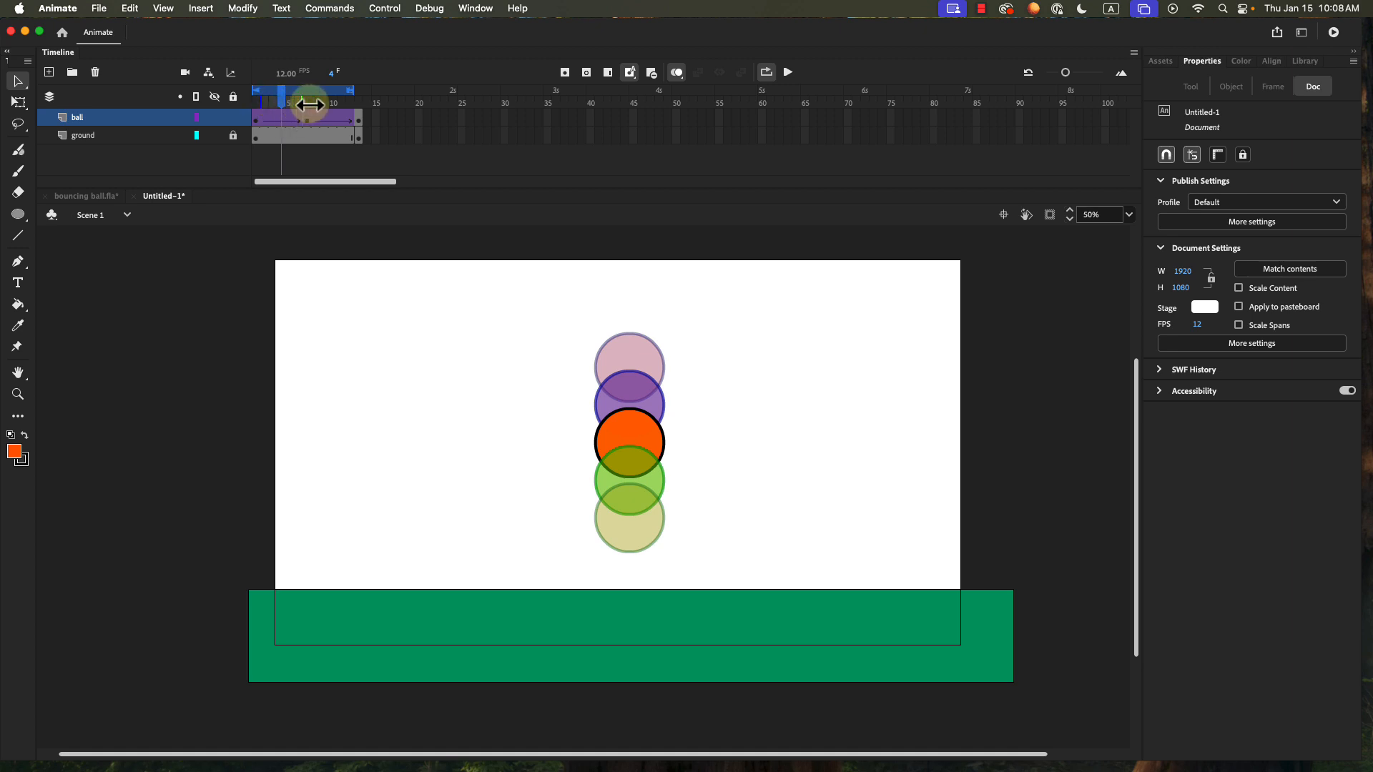
Step: Step back and forth through frames 1 to 12 to examine the ball's onion-skinned spacing during fall and rise
key("comma")
key("comma")
key("period")
key("period")
key("period")
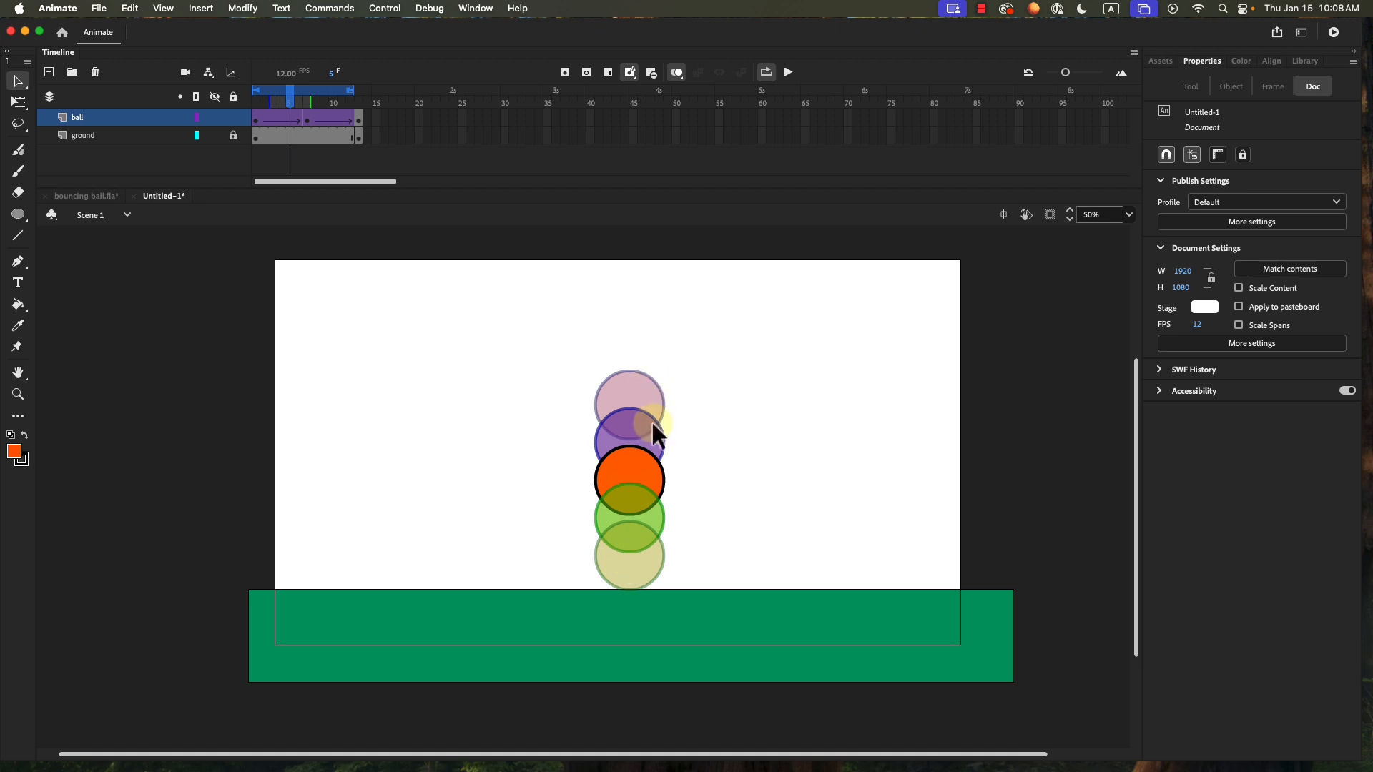
key("comma")
key("comma")
key("comma")
key("comma")
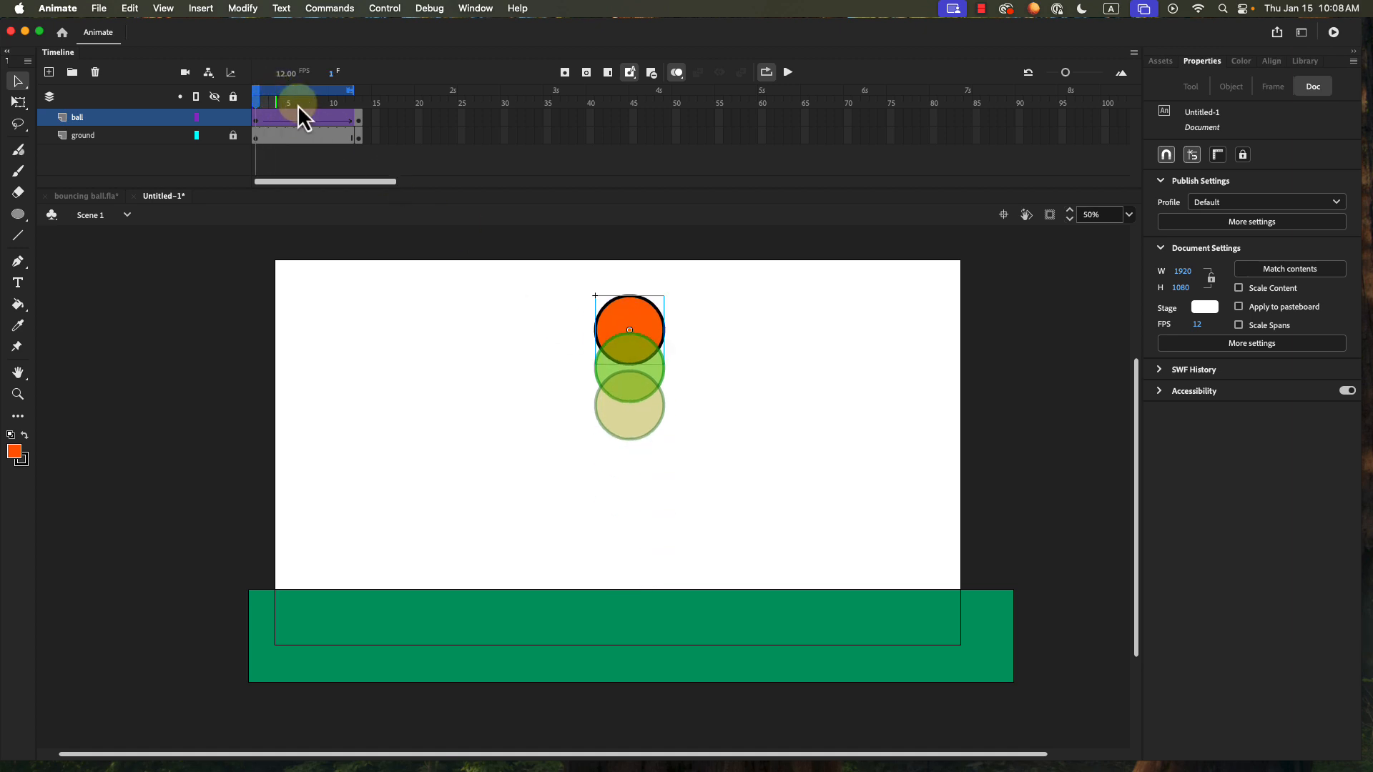
key("period")
key("period")
key("period")
key("period")
key("period")
key("period")
key("period")
key("period")
key("period")
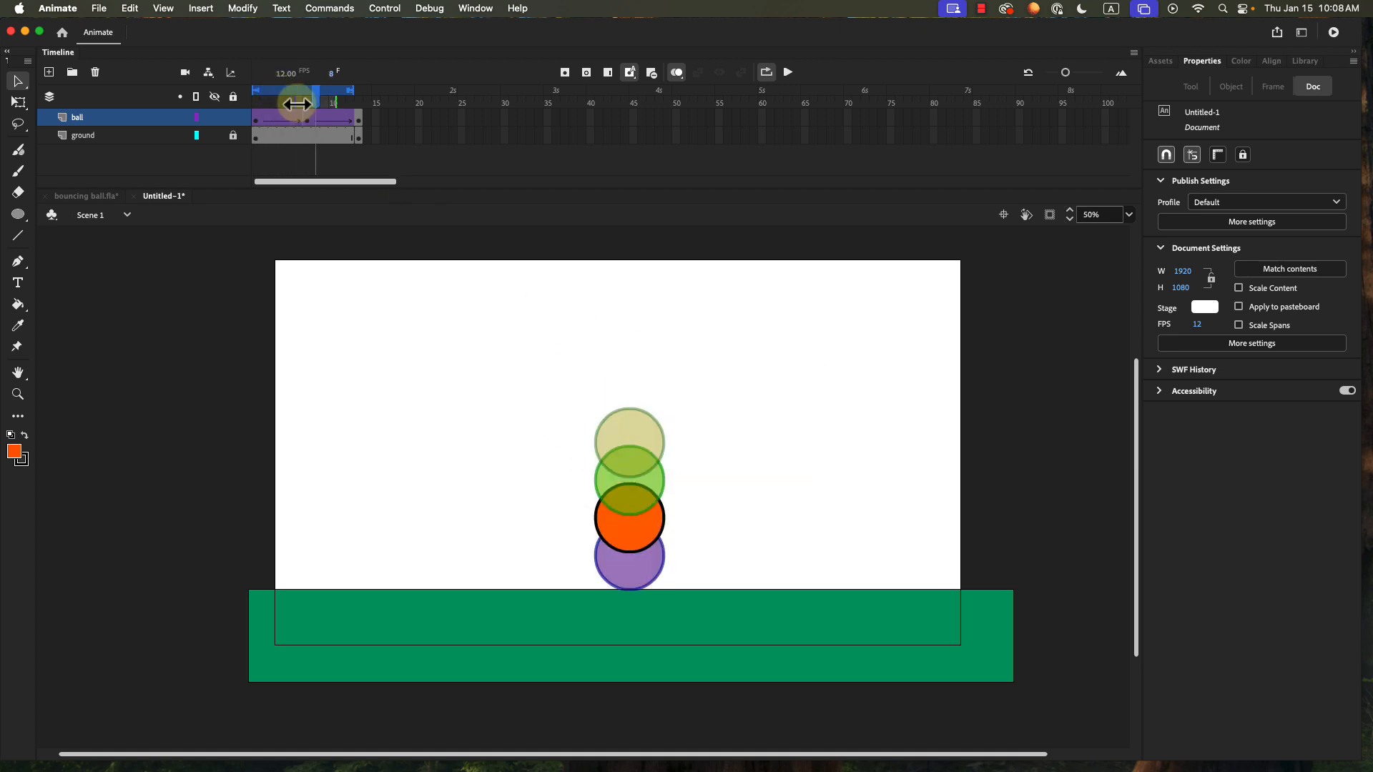
key("period")
key("period")
key("period")
key("comma")
key("comma")
key("comma")
key("comma")
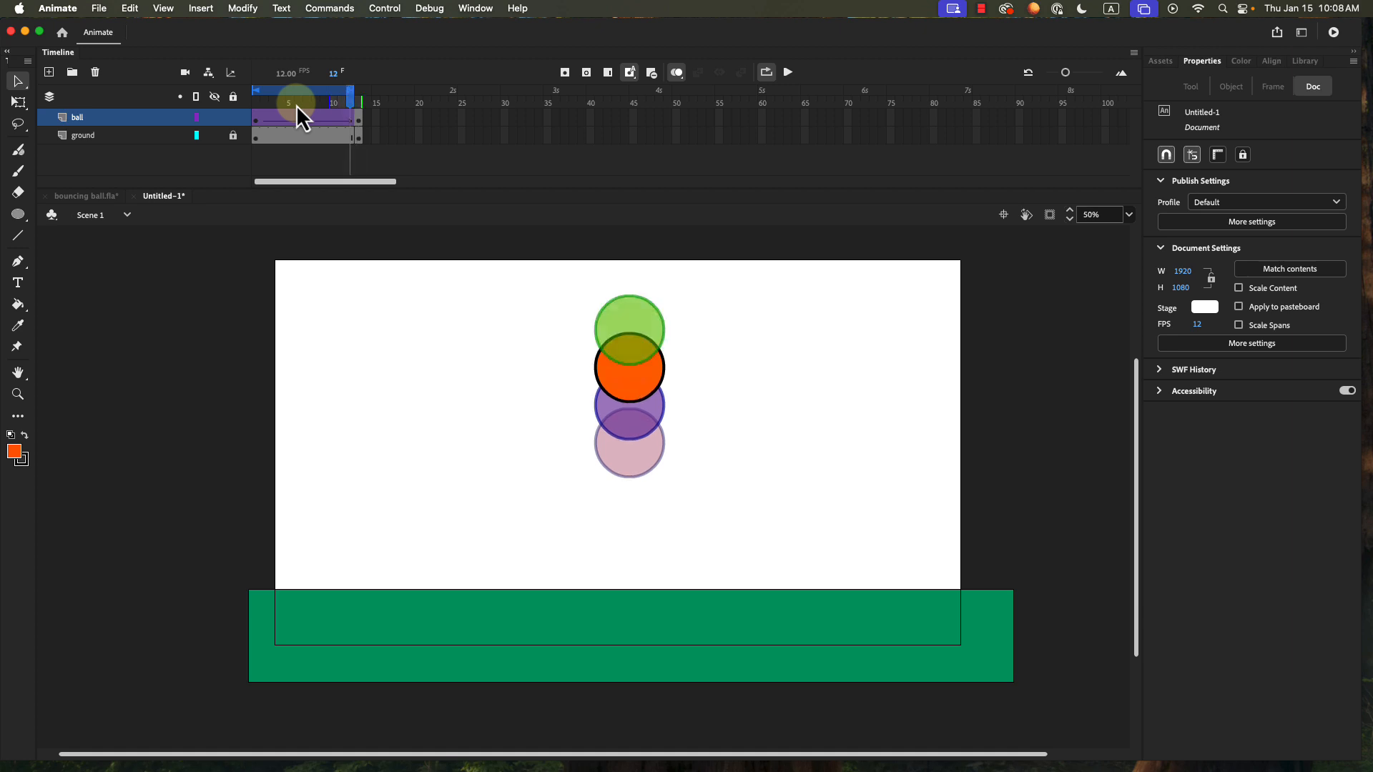
key("comma")
key("comma")
key("comma")
key("comma")
key("comma")
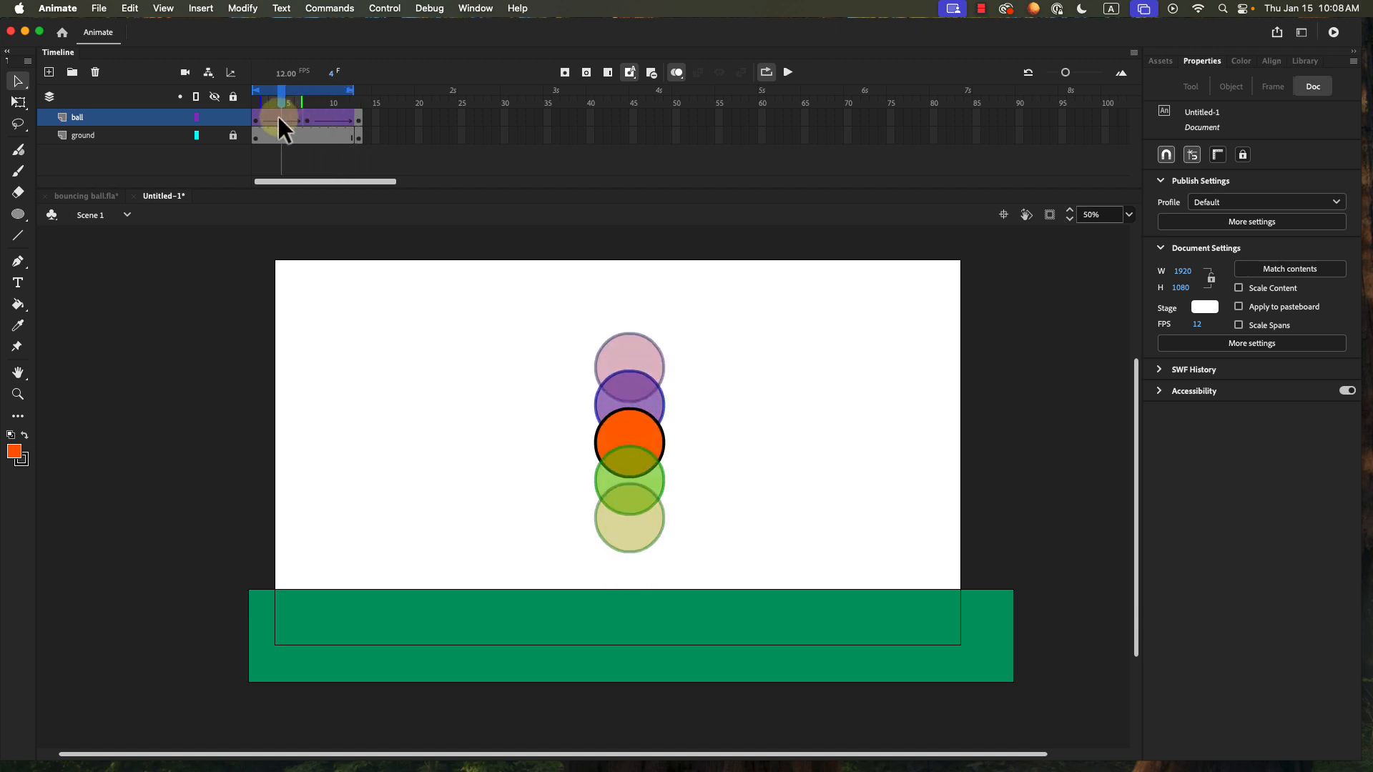
Step: Open the ease effect choices for the ball's fall tween and compare the Ease In and Ease Out curves
left_click(277, 117)
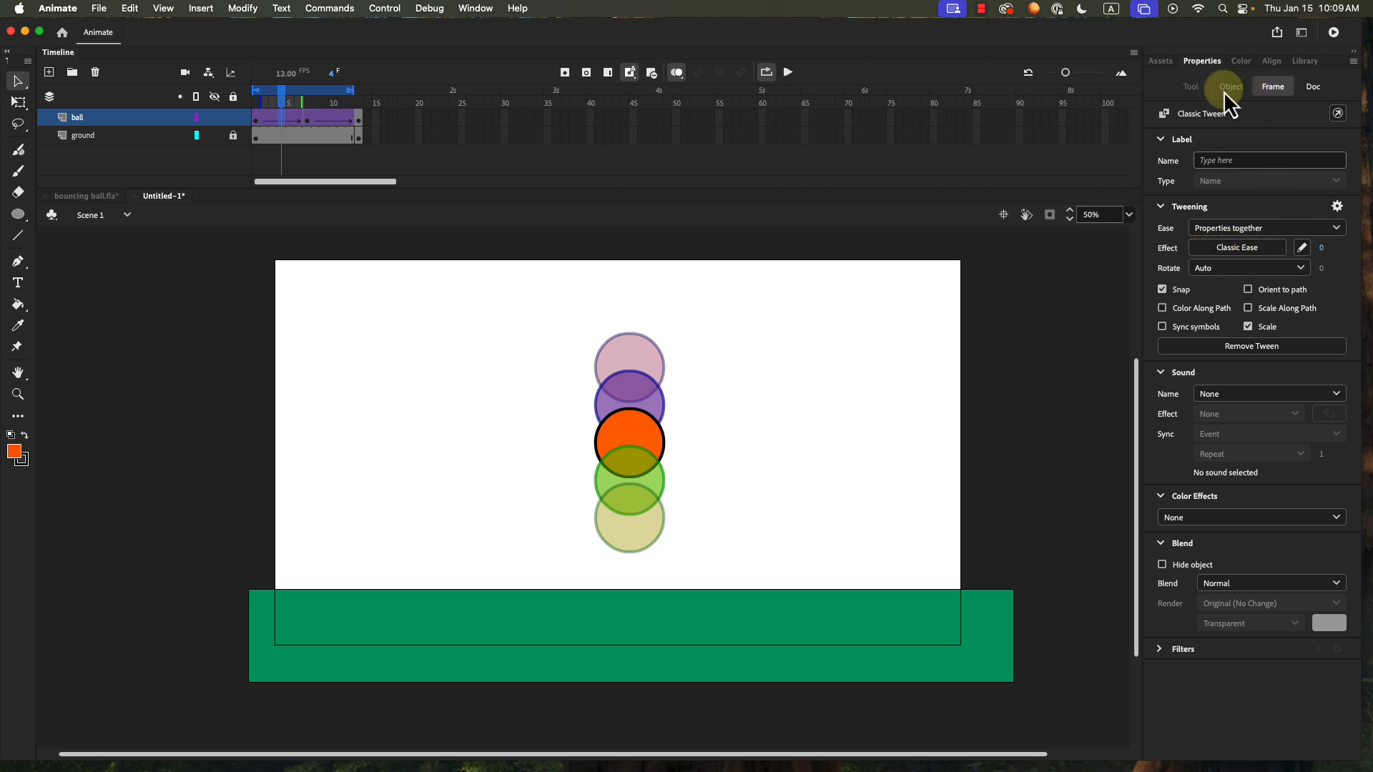
left_click(1227, 255)
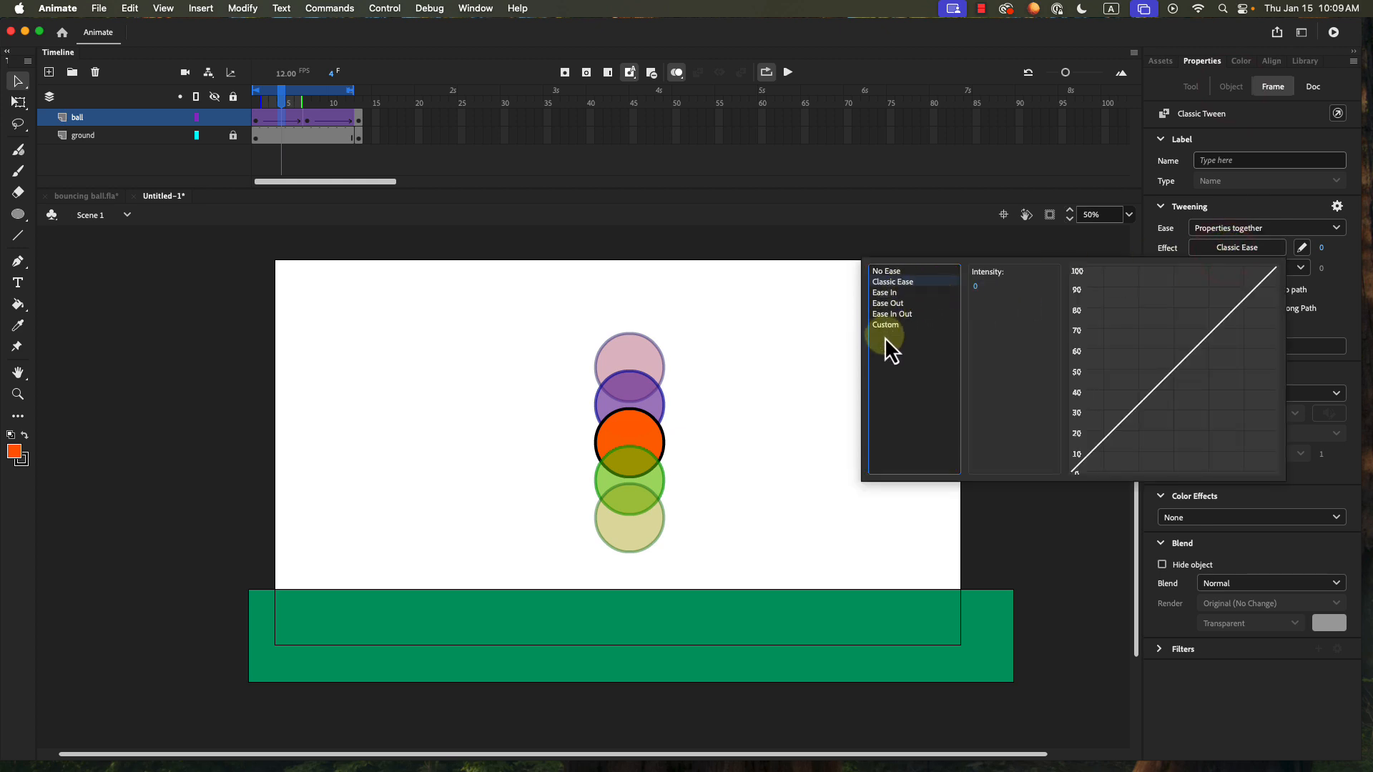
left_click(891, 294)
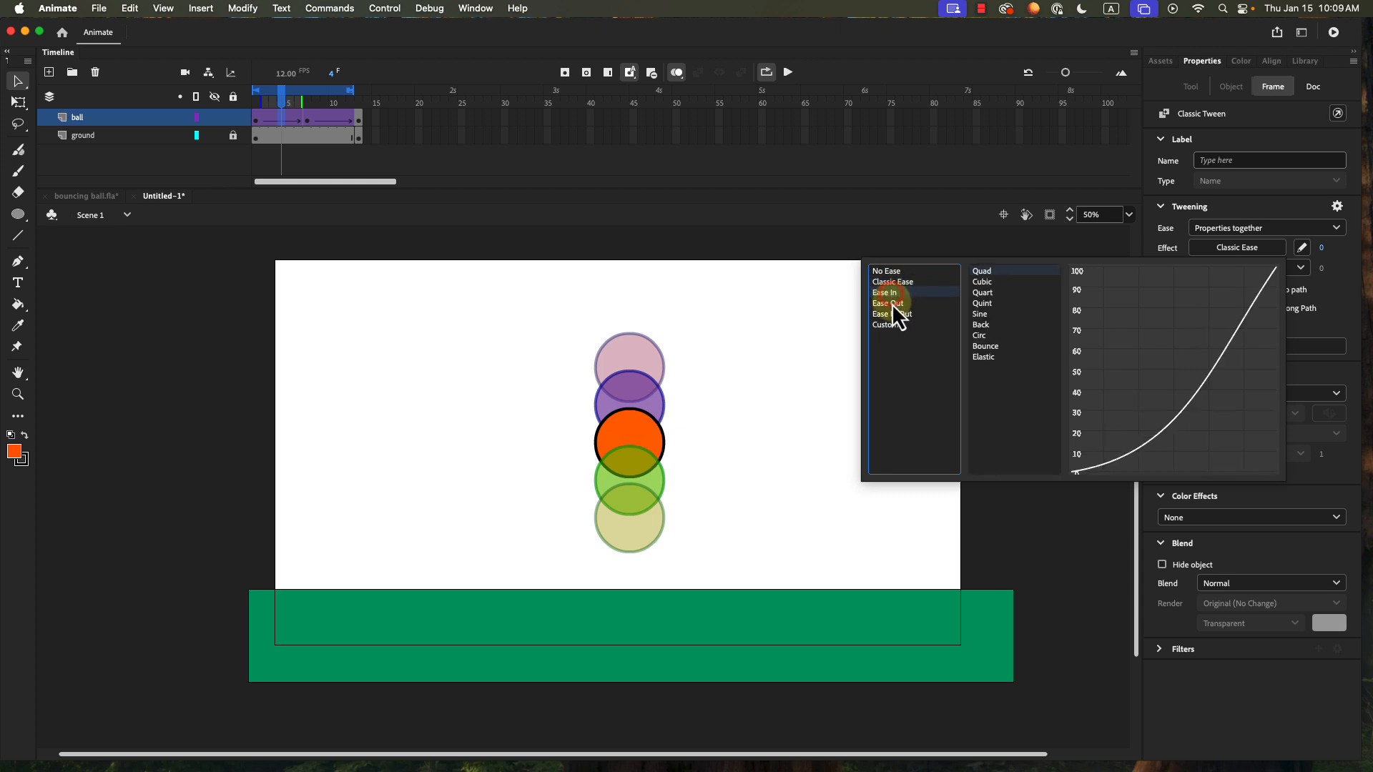
left_click(891, 305)
left_click(890, 295)
left_click(887, 304)
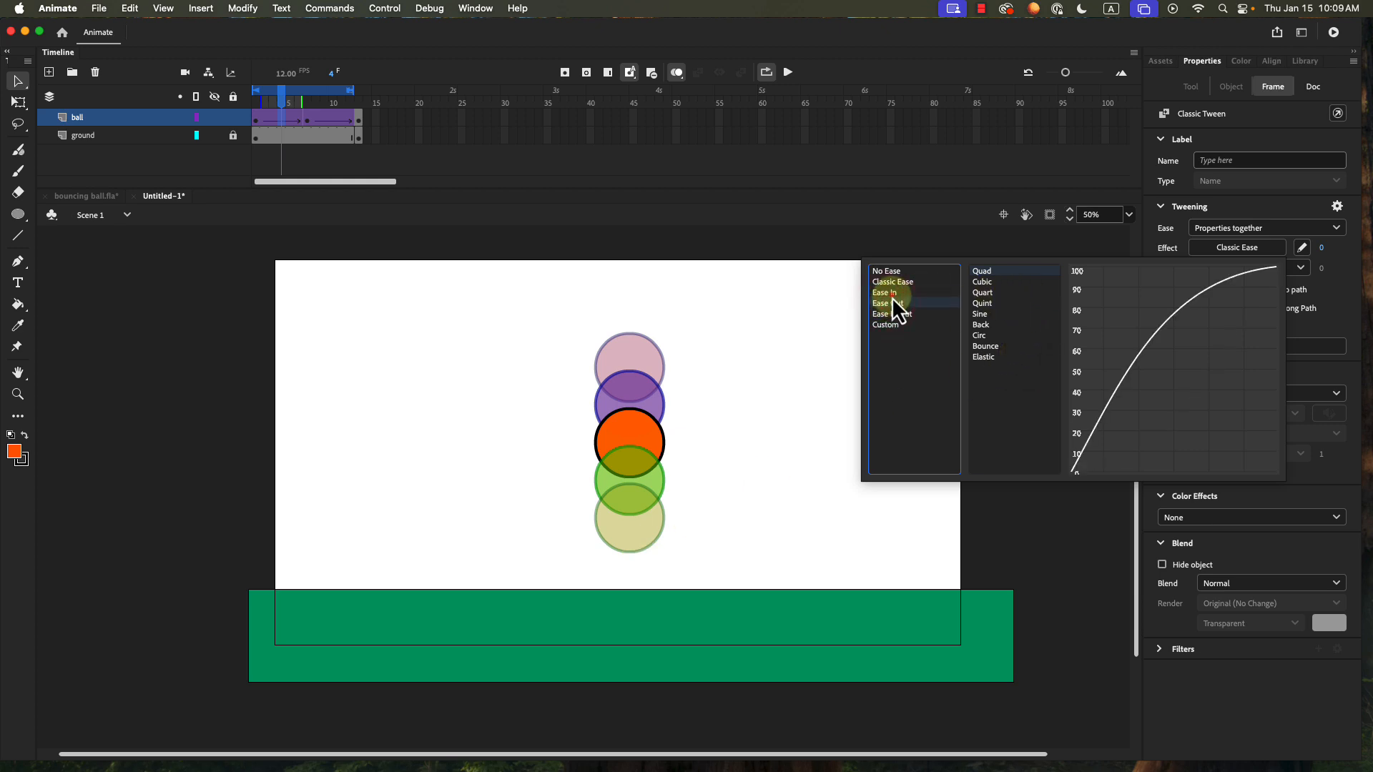
Step: Preview several Ease In presets and apply Cubic Ease-In to the ball's fall tween
left_click(891, 295)
left_click(988, 283)
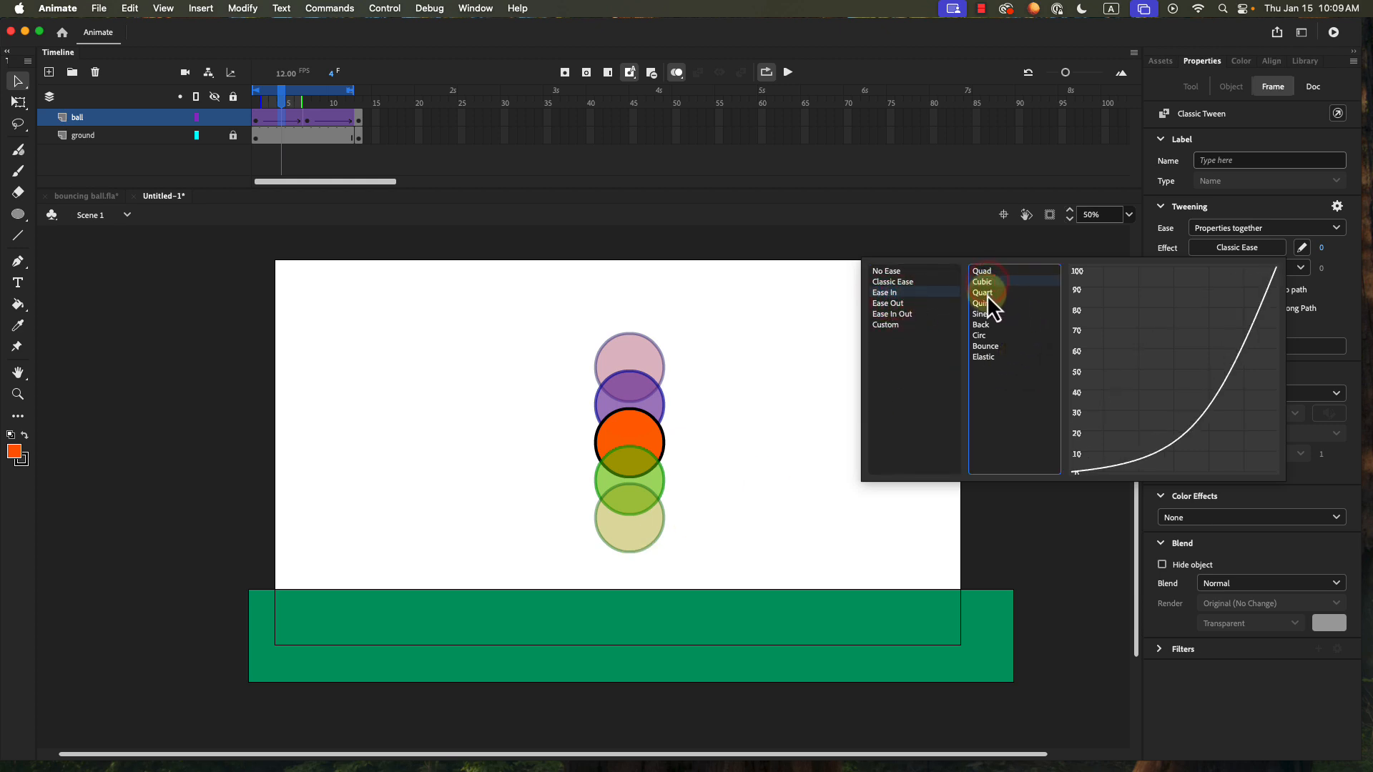
left_click(987, 293)
left_click(985, 304)
left_click(984, 322)
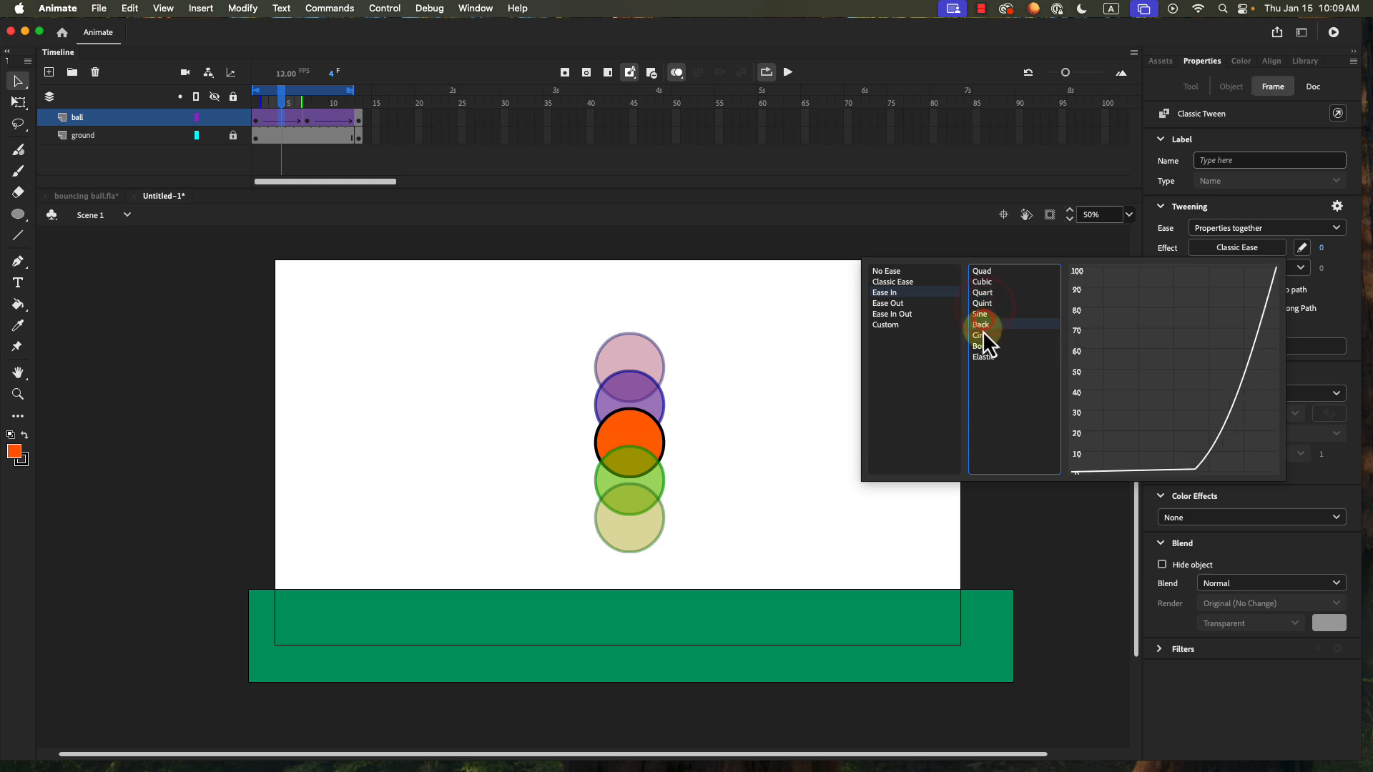
left_click(985, 272)
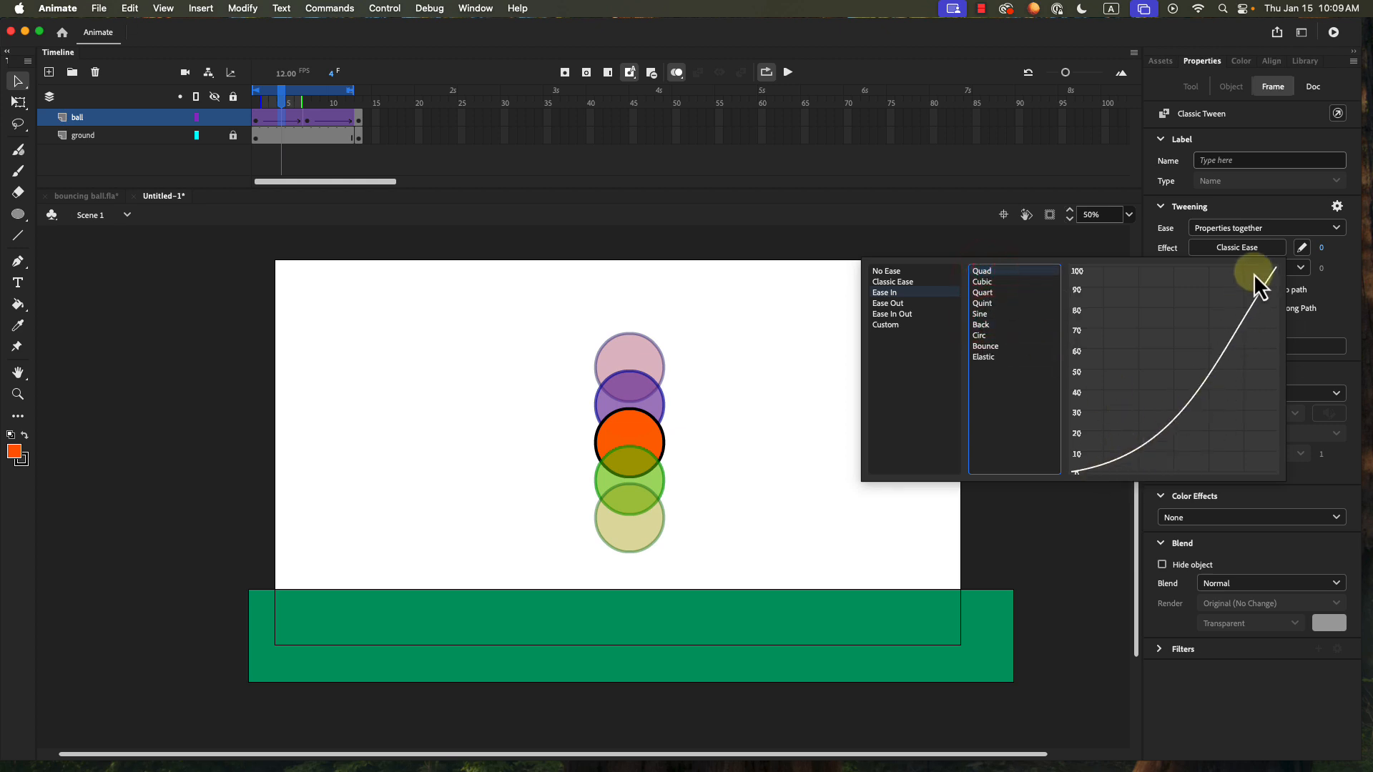
left_click(986, 282)
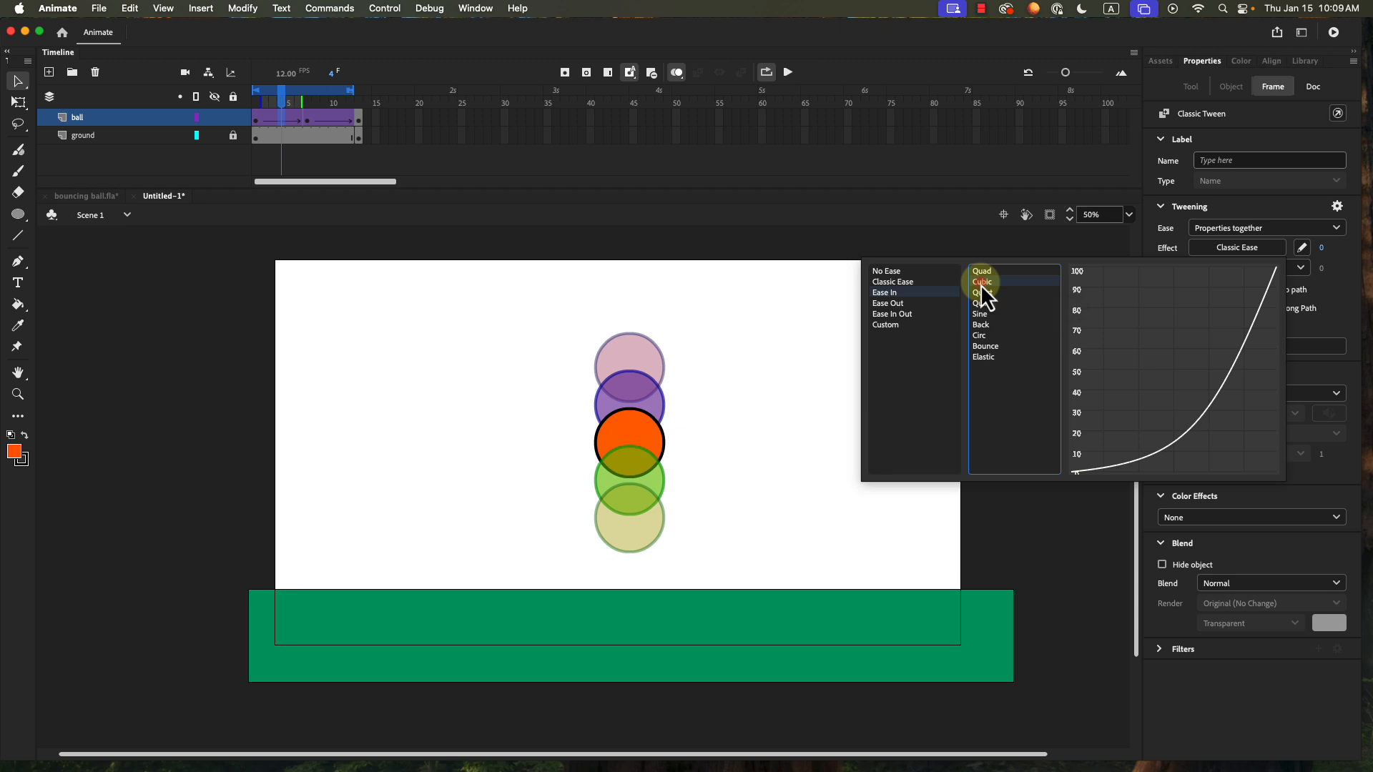
double_click(981, 283)
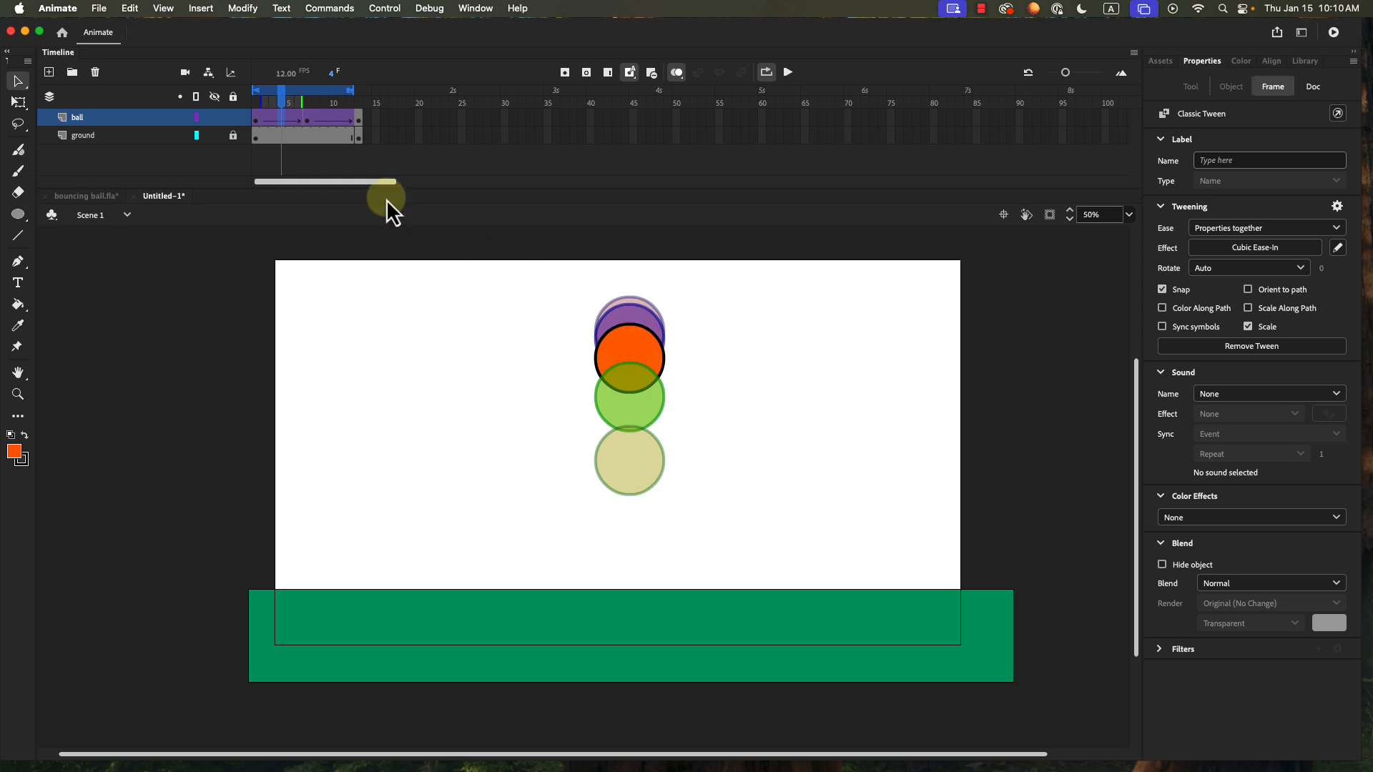
Step: Examine the ball's onion-skinned spacing in the eased fall at frame 3 and in the rise at frame 9
mouse_move(279, 96)
left_mouse_down()
mouse_move(259, 97)
mouse_move(312, 100)
mouse_move(272, 100)
left_mouse_up()
left_click(343, 129)
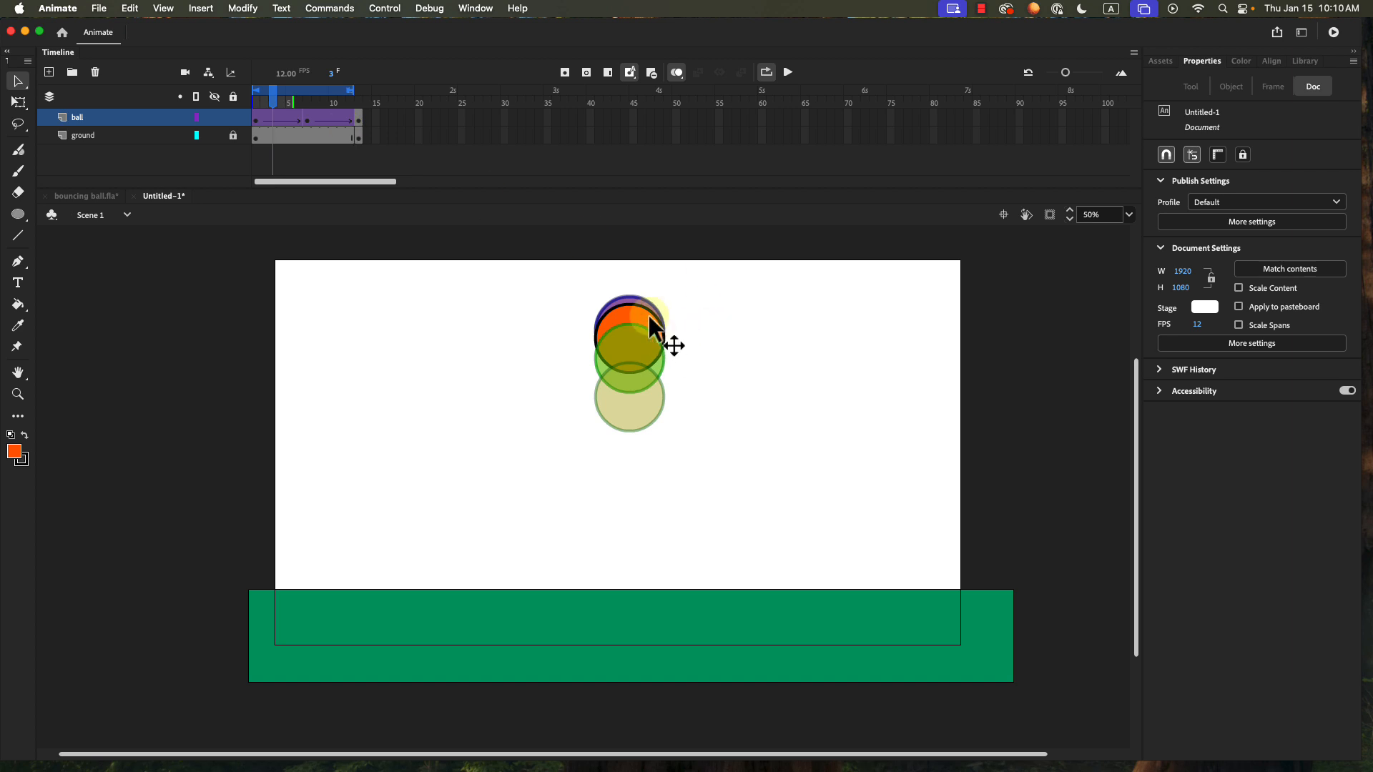
left_click(670, 353)
left_click_drag(274, 102, 325, 99)
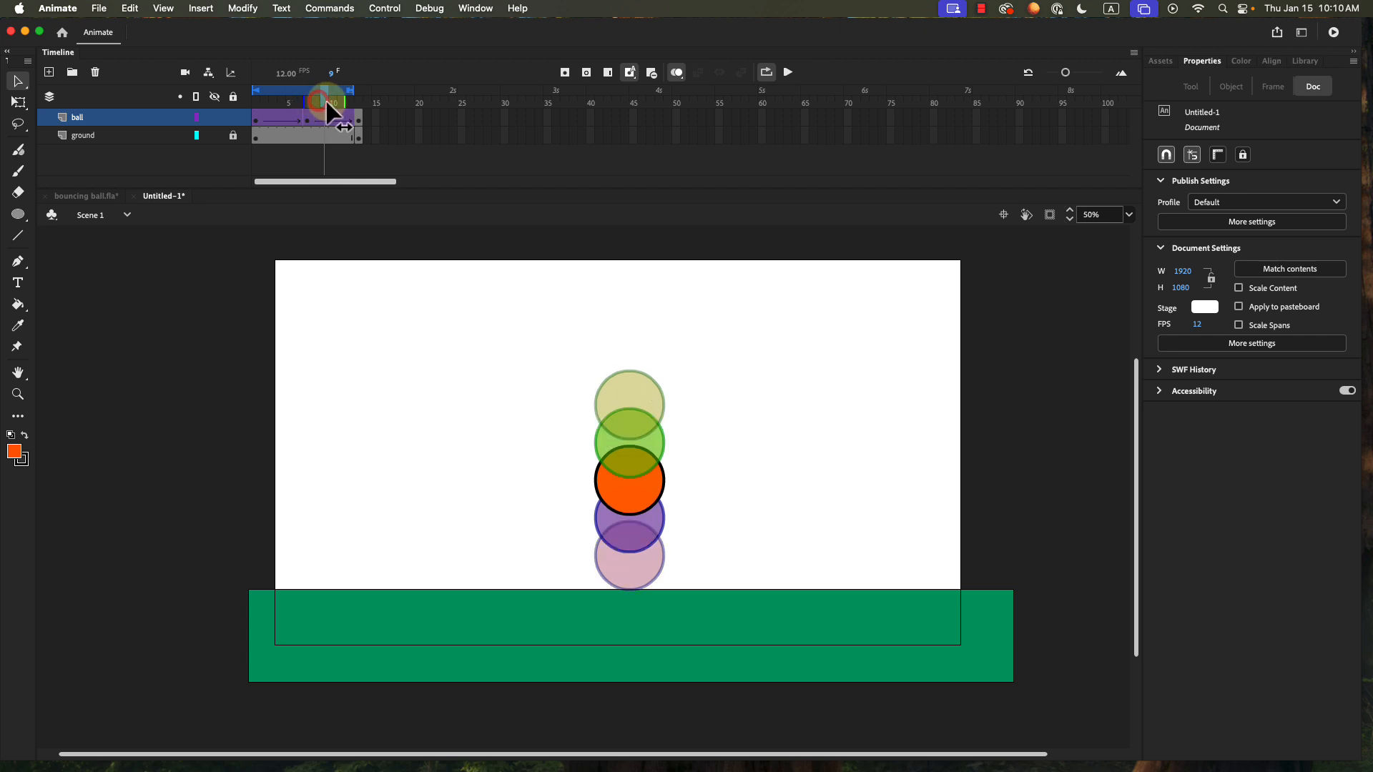
Step: Apply Cubic Ease-In to the ball's rise tween and scrub back to frame 1
left_click(327, 119)
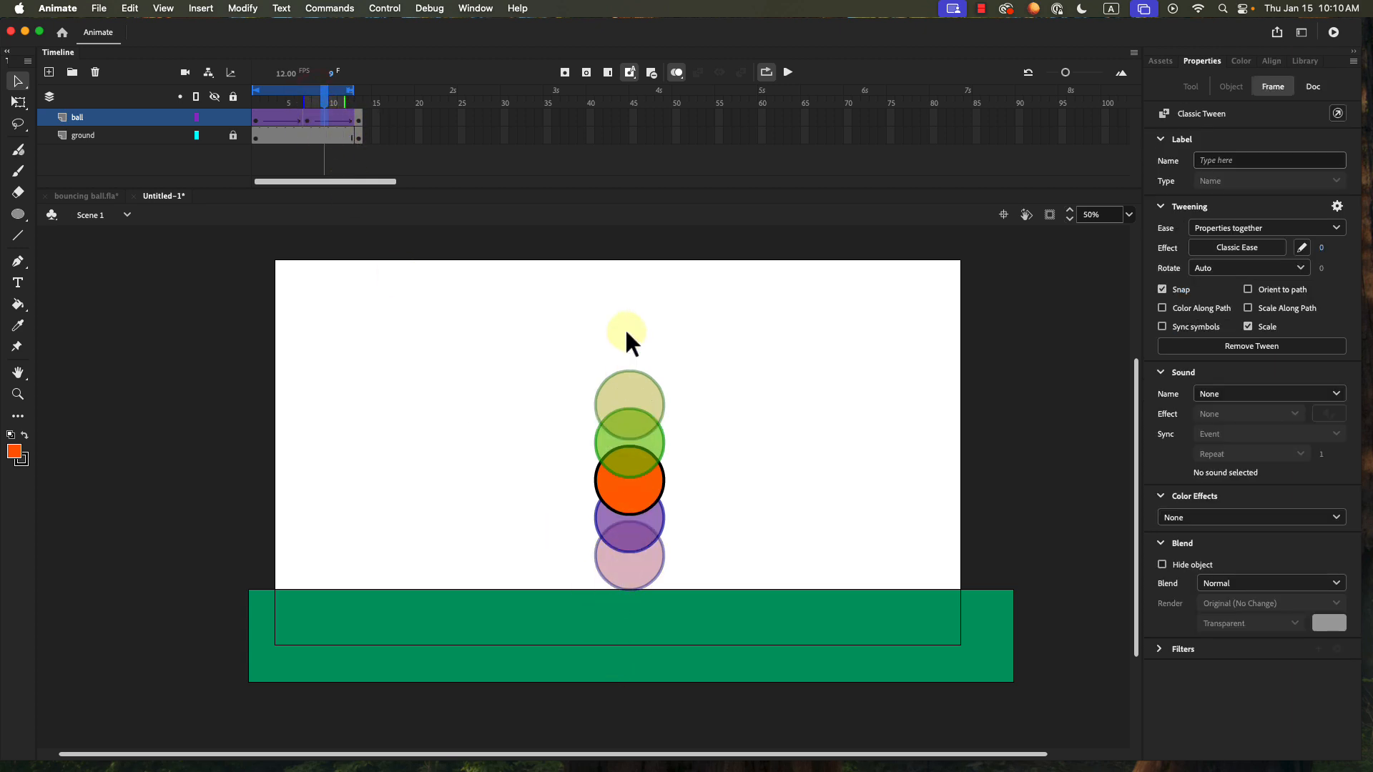
left_click(1248, 253)
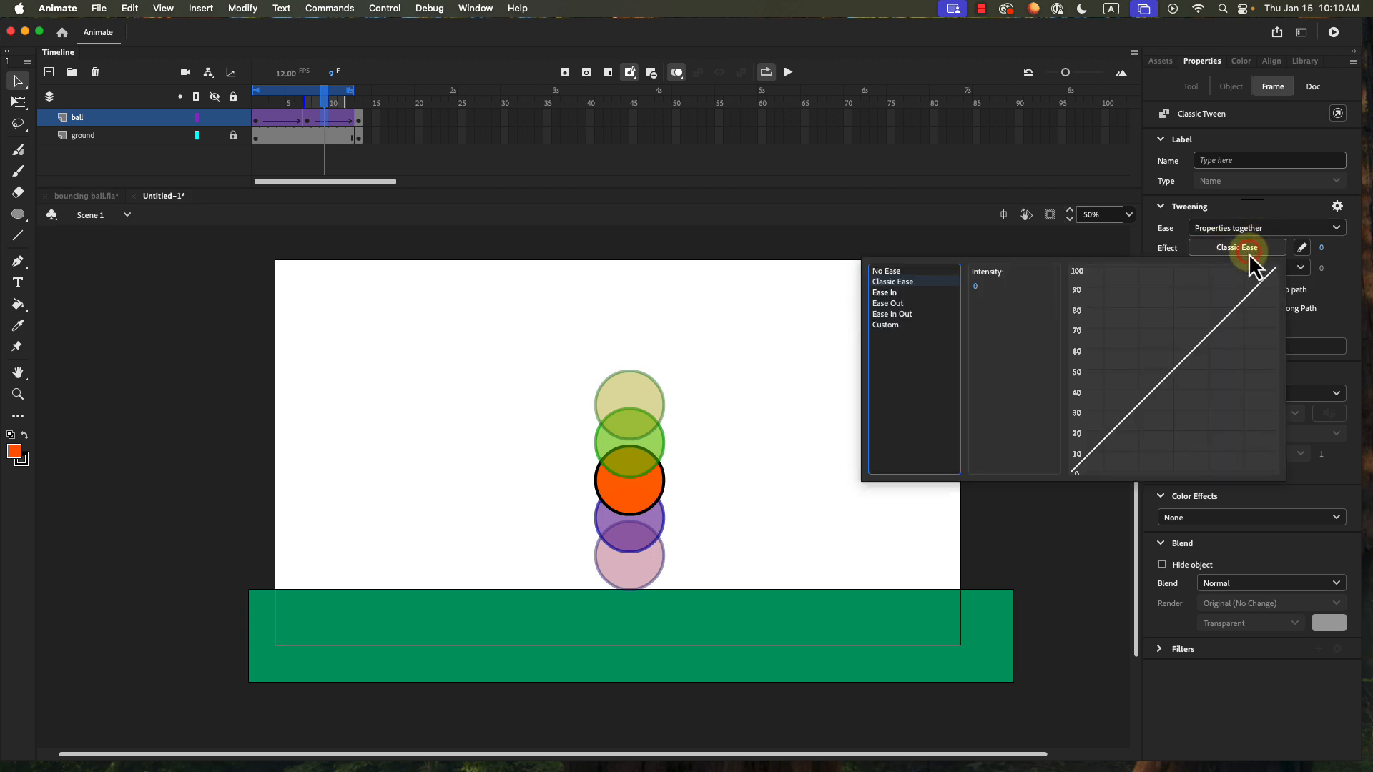
left_click(894, 306)
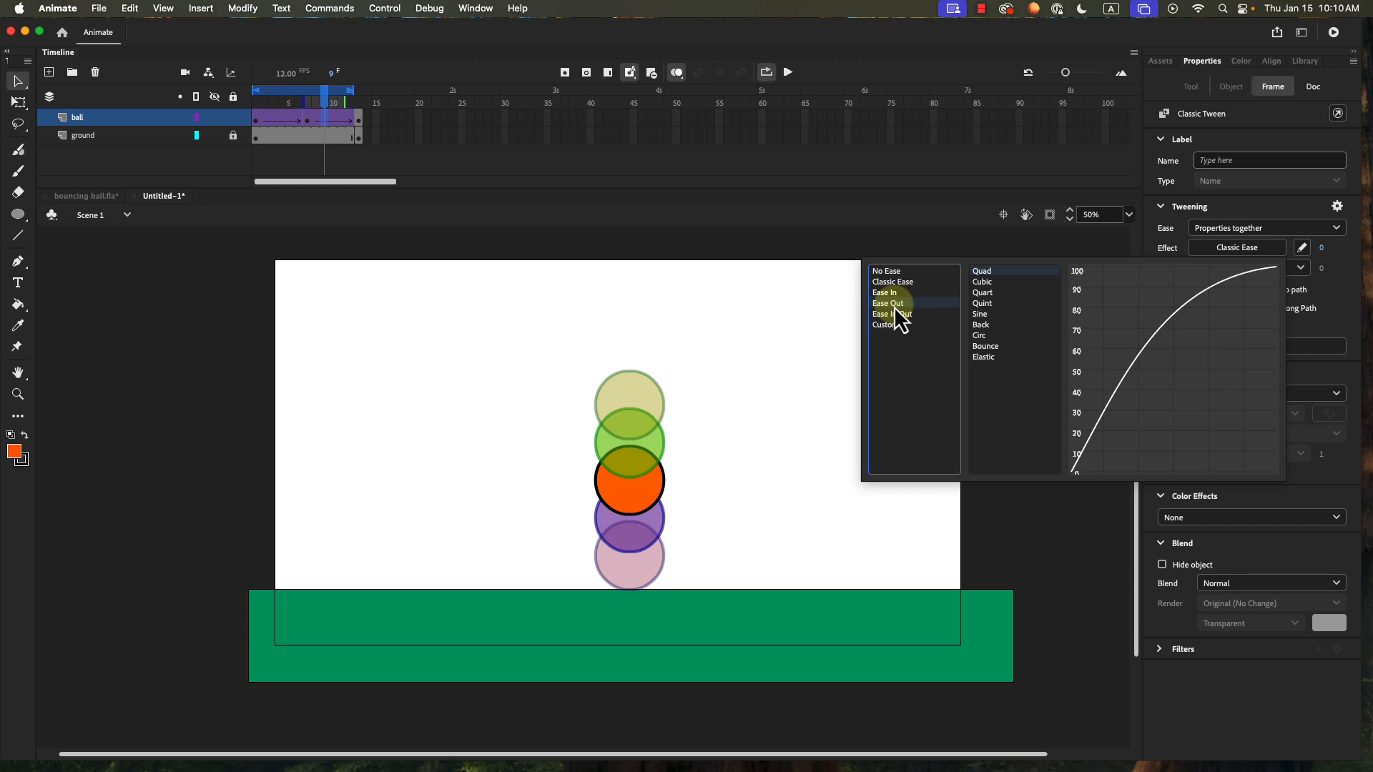
left_click(893, 296)
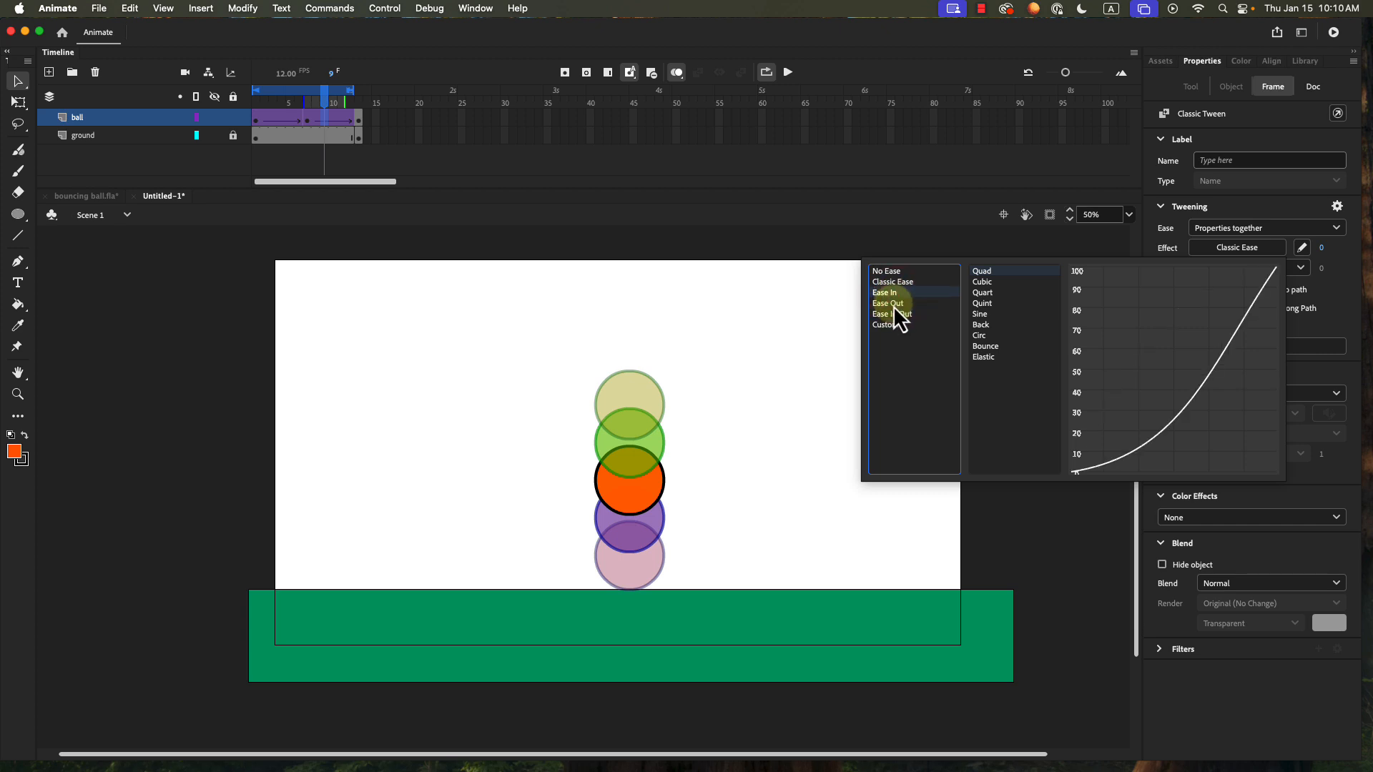
left_click(991, 285)
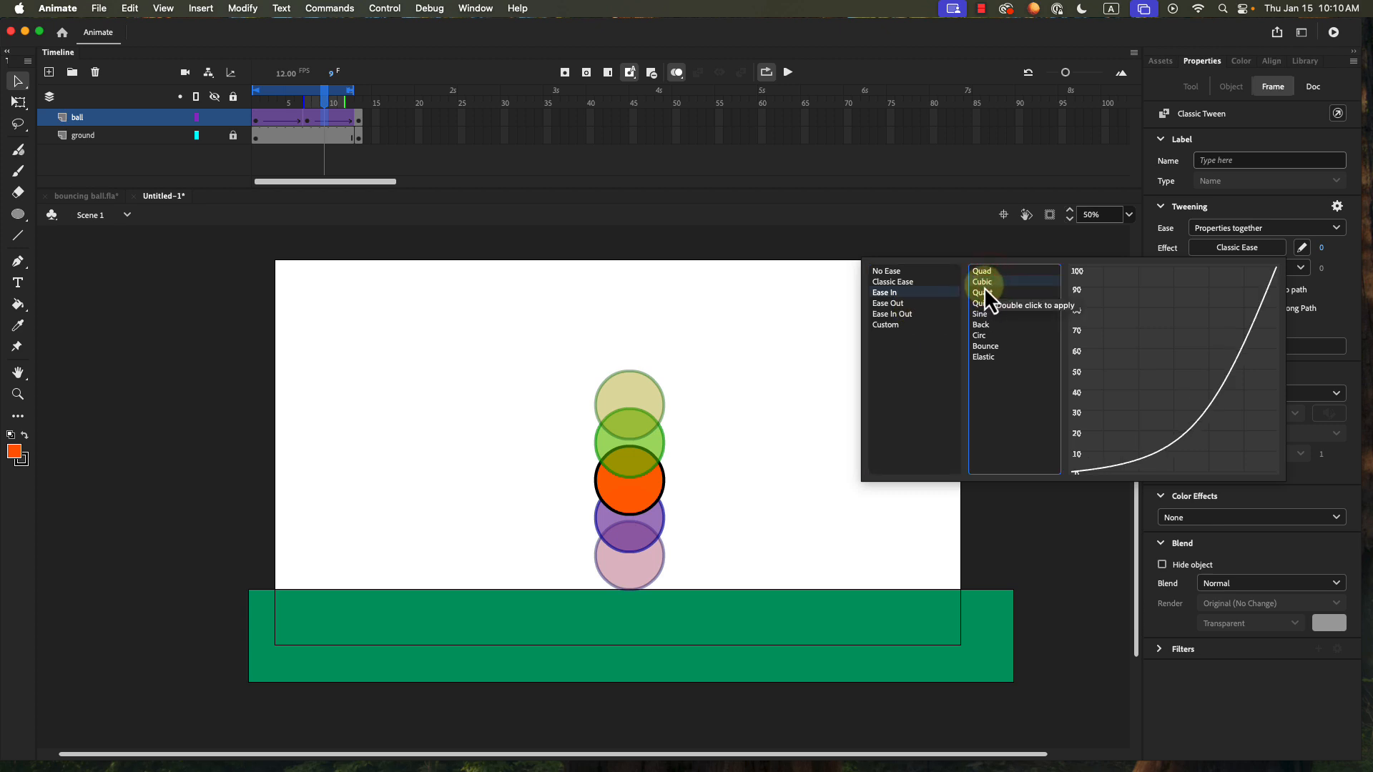
double_click(984, 285)
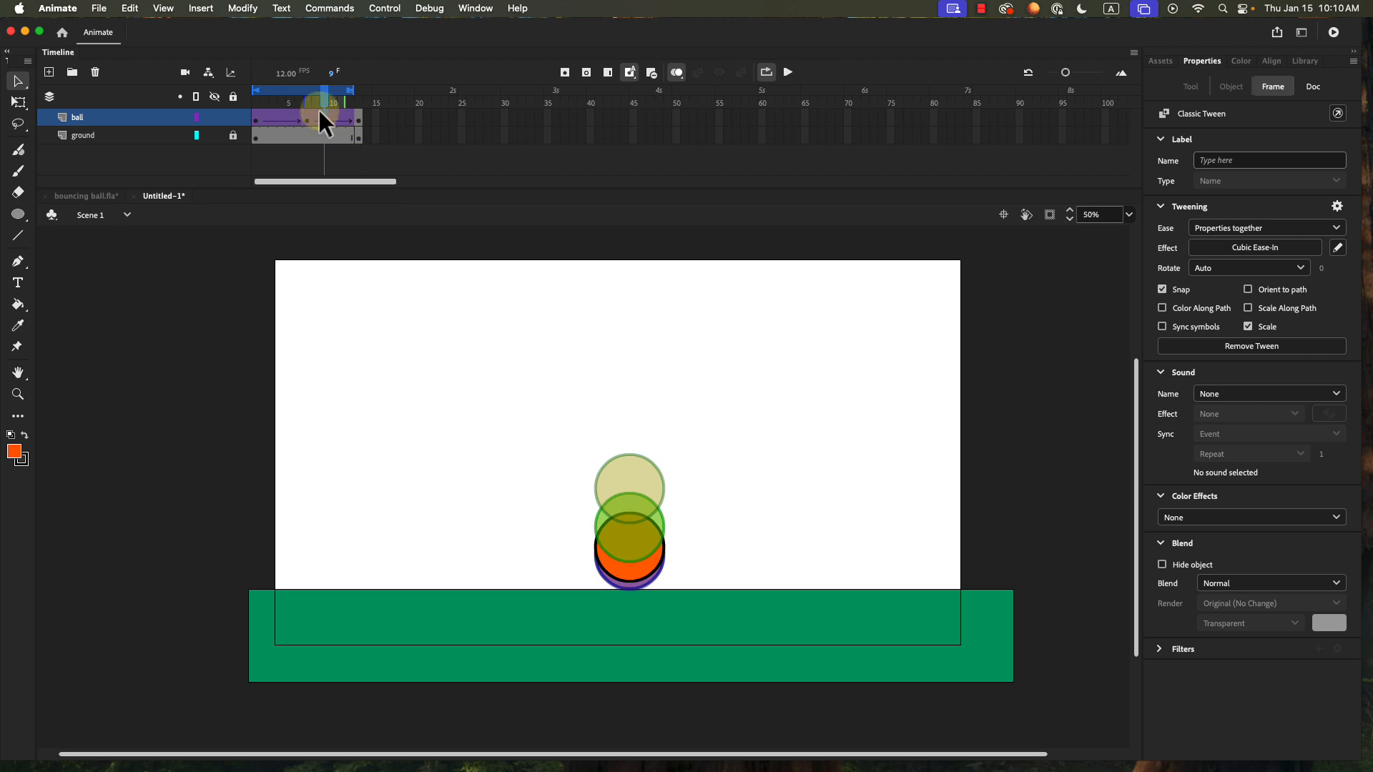
left_click_drag(323, 100, 247, 105)
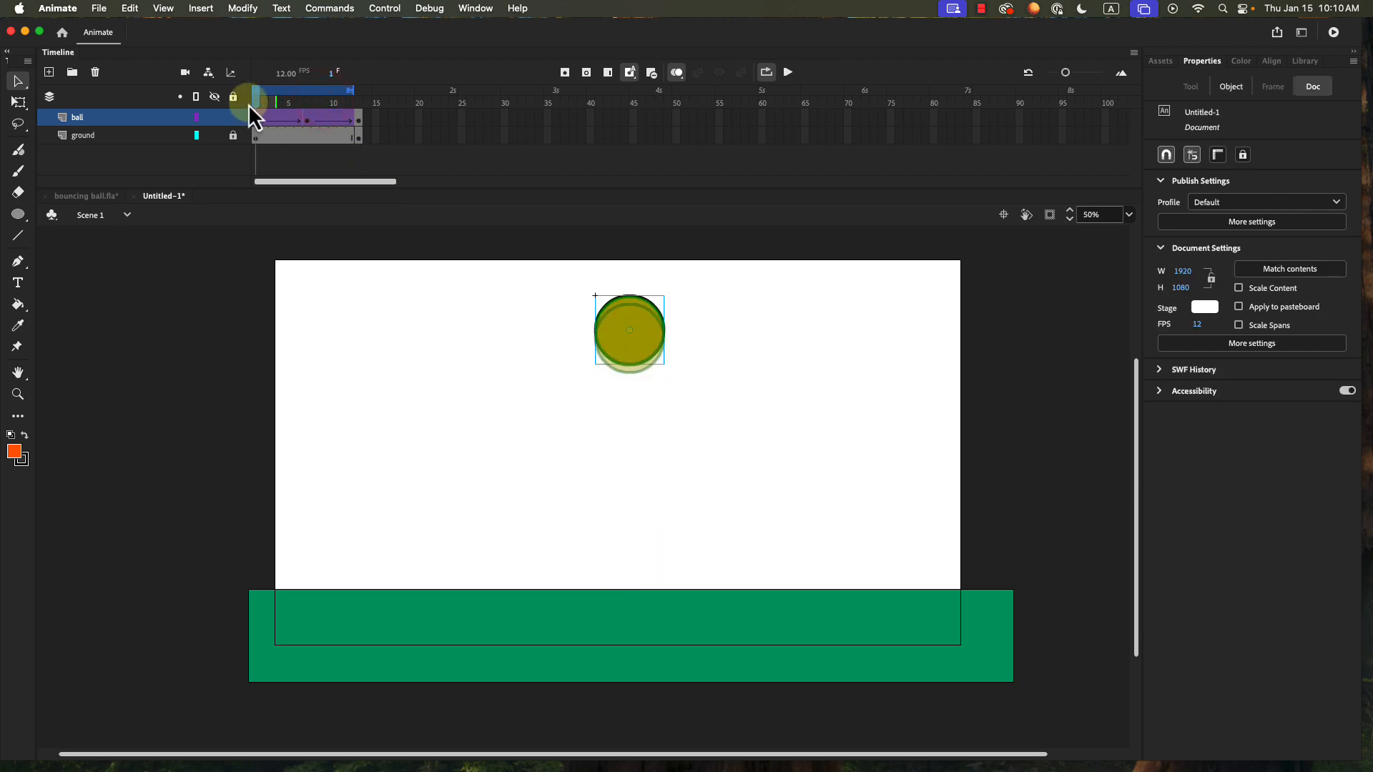
Step: Apply Cubic Ease-Out to the ball's rise tween and play back the looping bounce
key("Return")
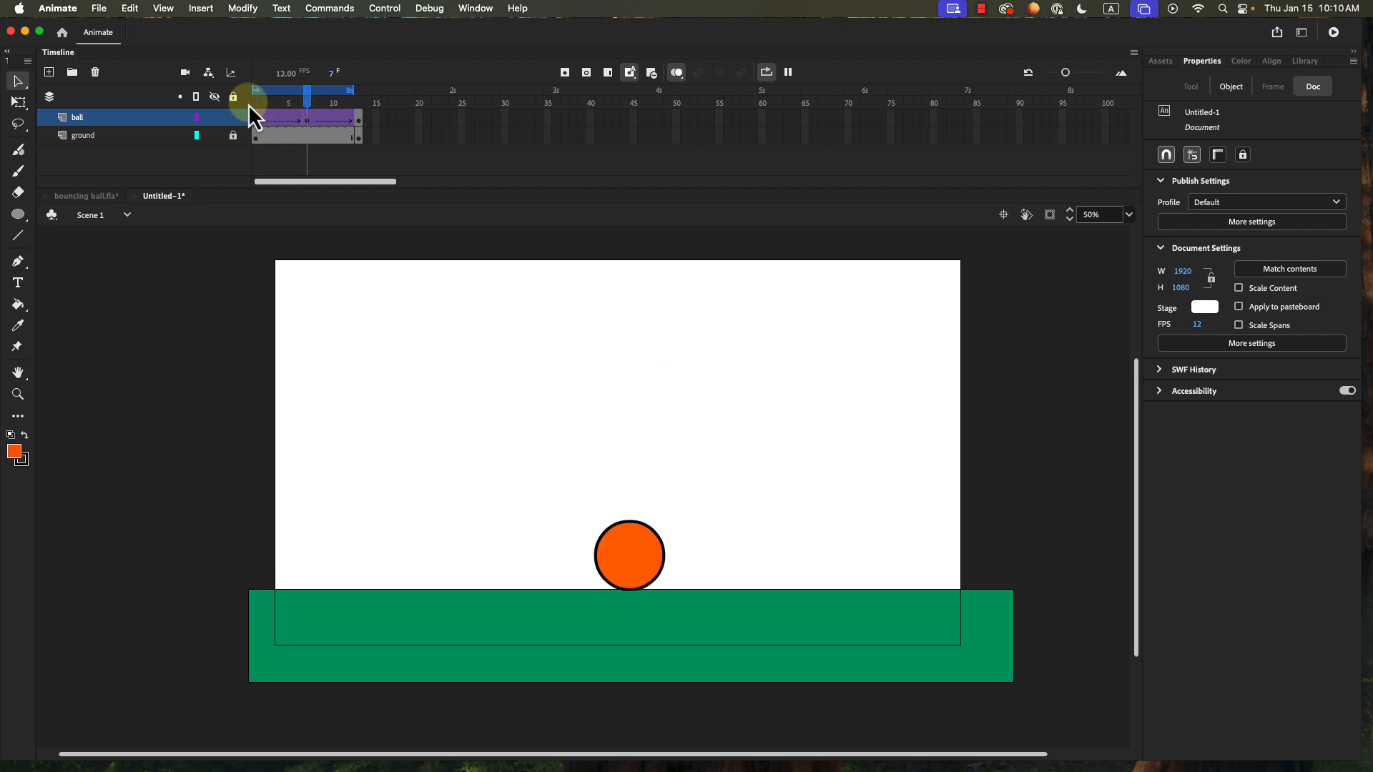
key("Return")
left_click(333, 117)
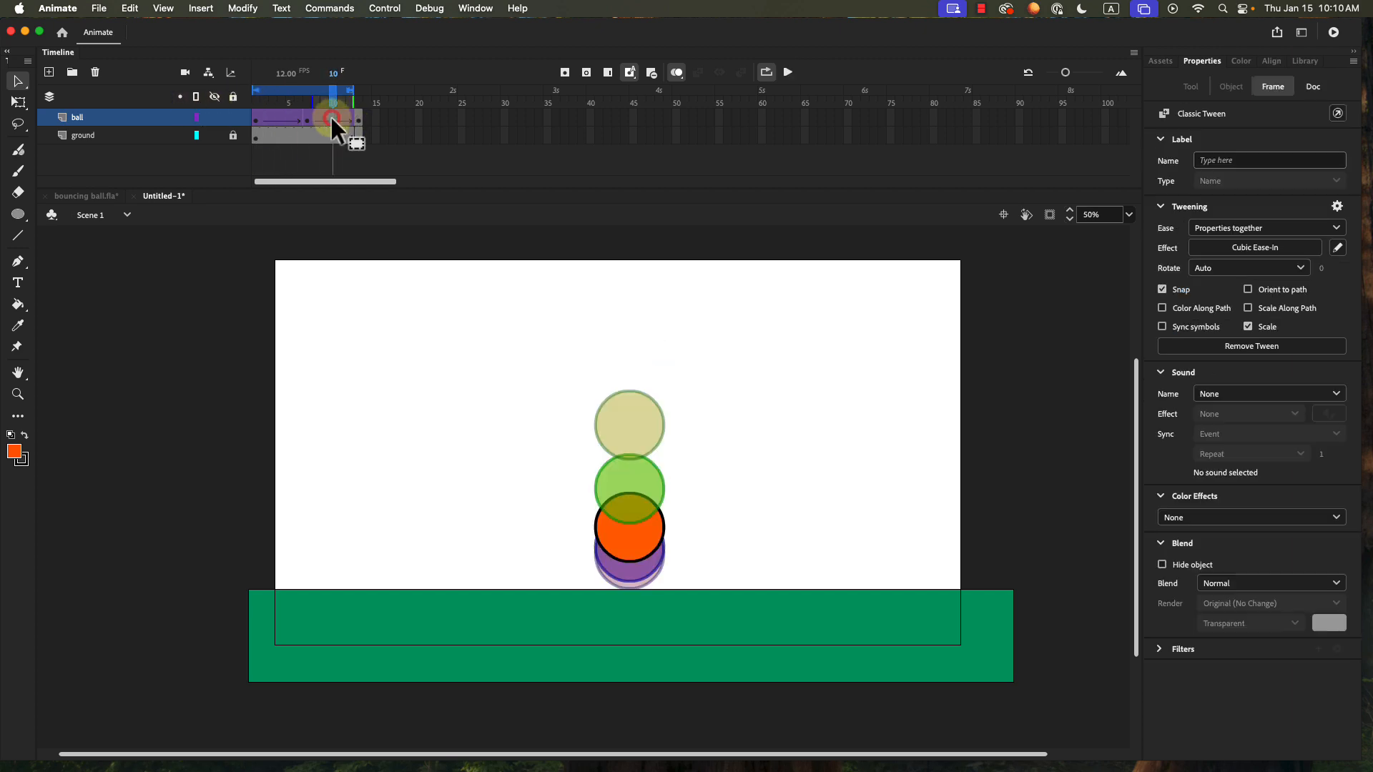
left_click(1256, 250)
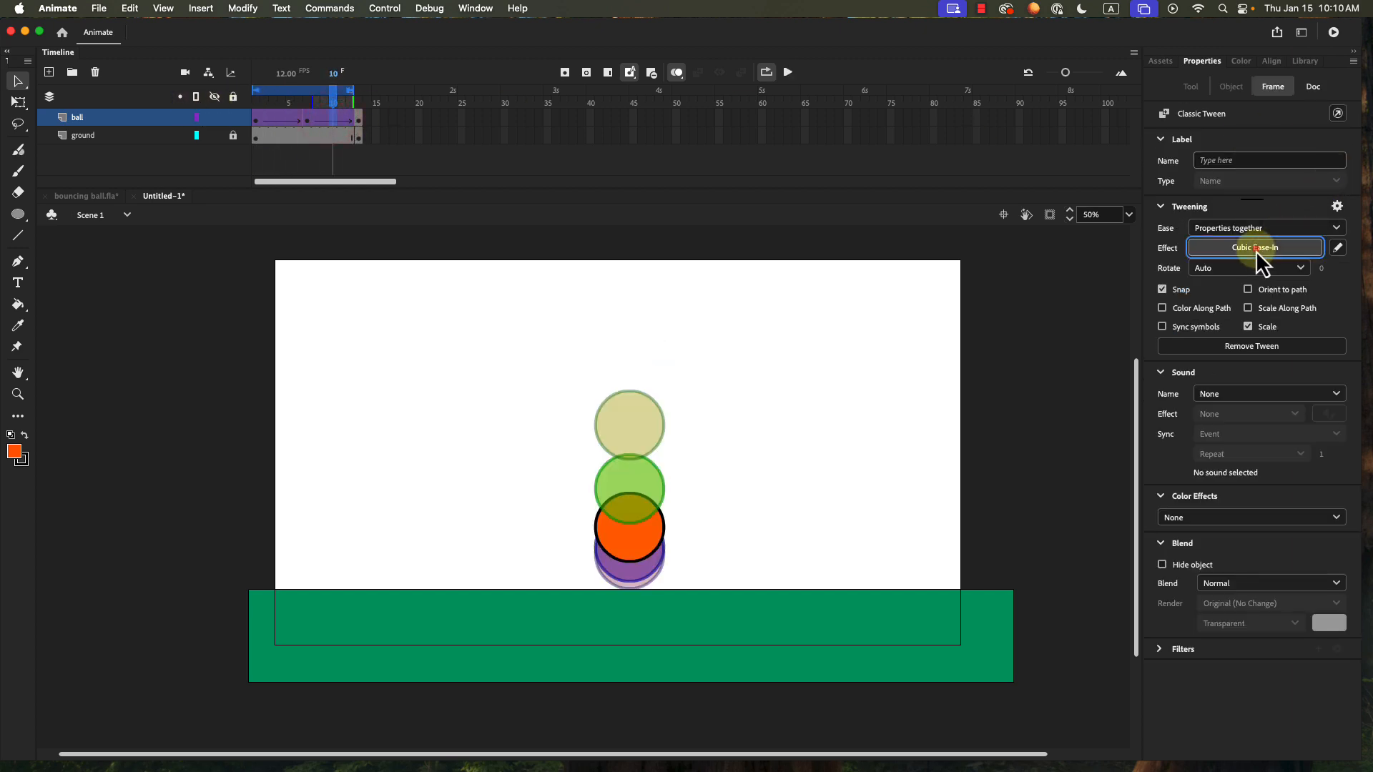
left_click(927, 303)
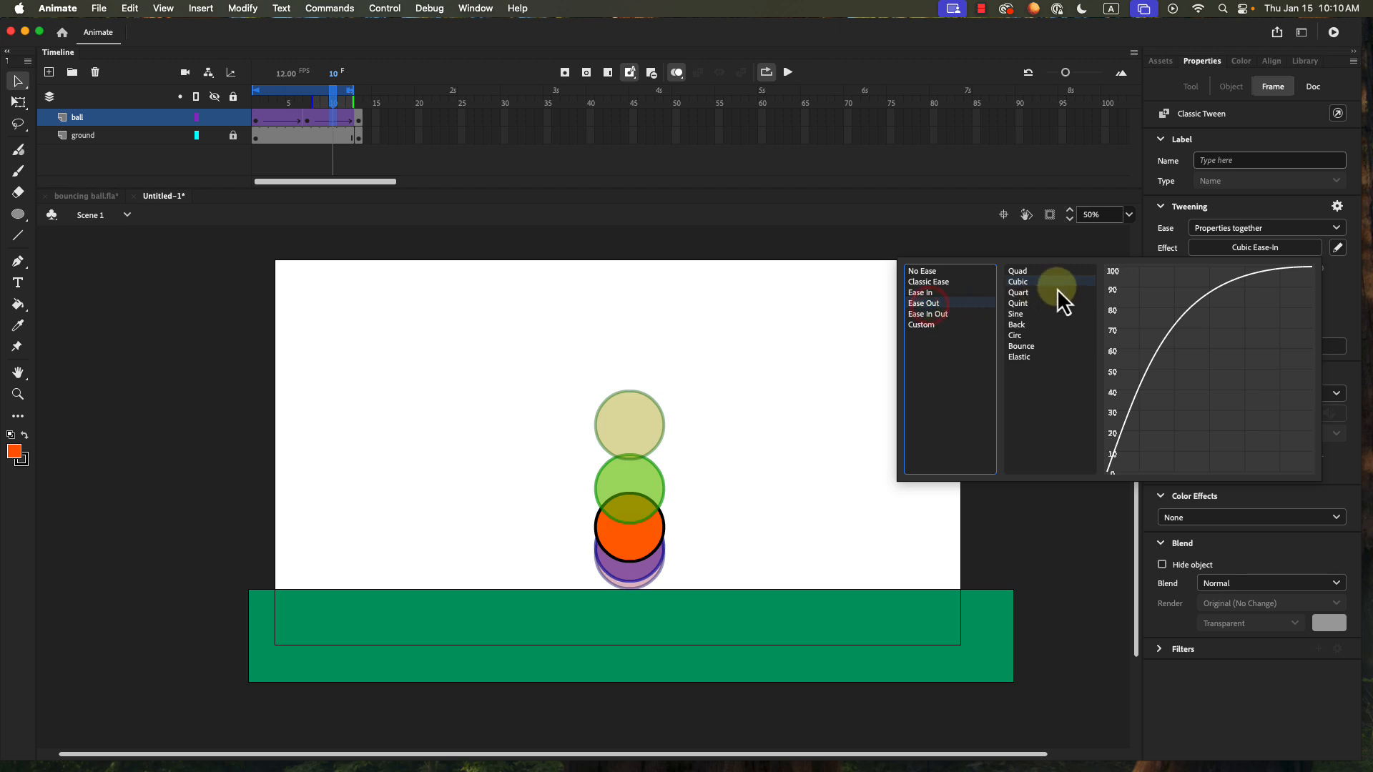
left_click(1022, 283)
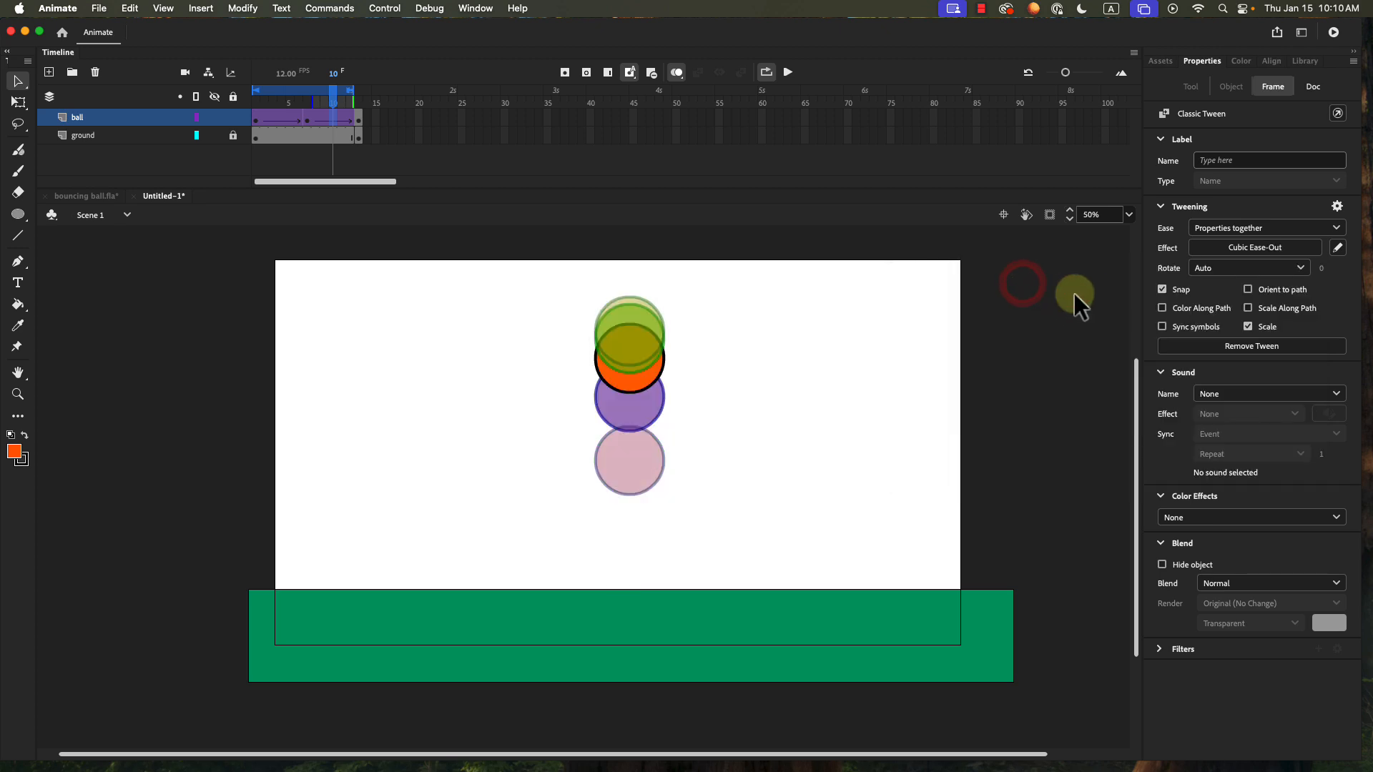
left_click(788, 72)
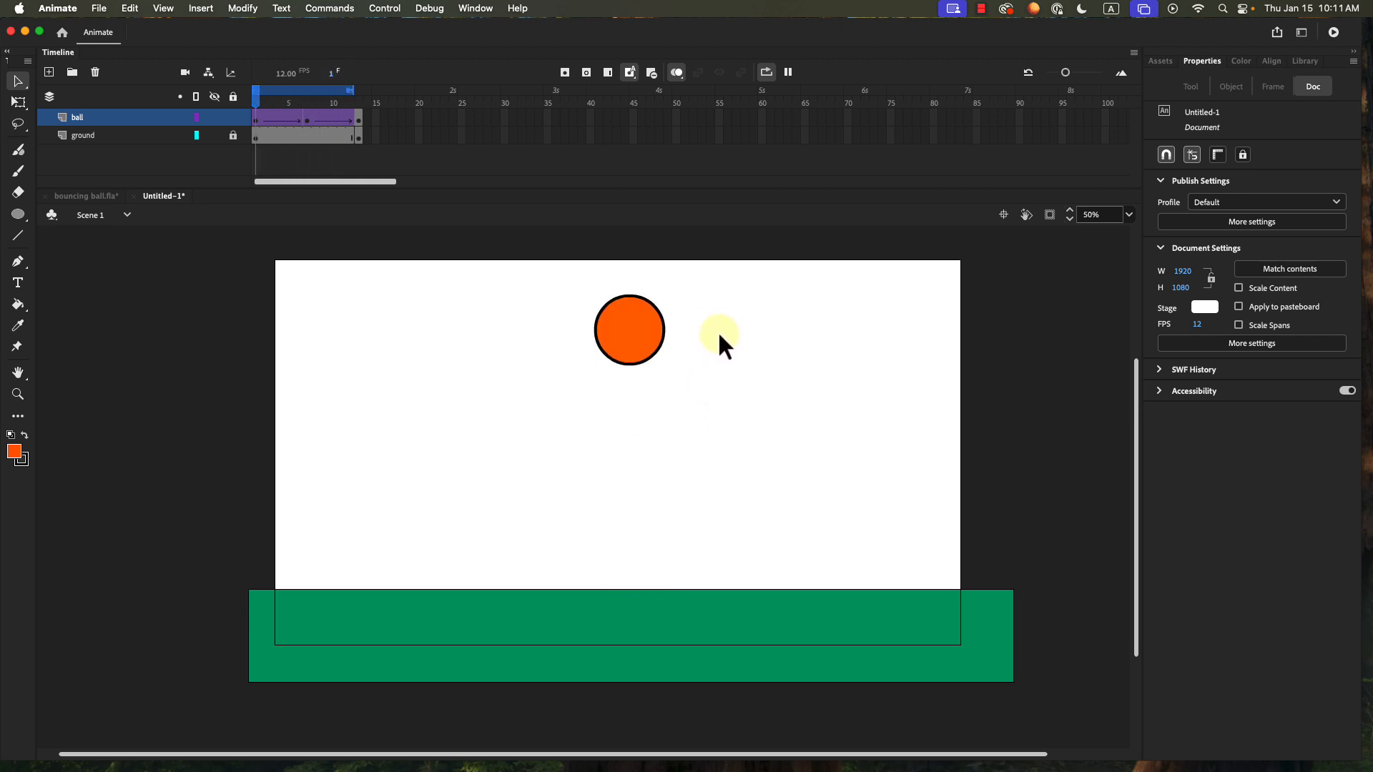
left_click(788, 71)
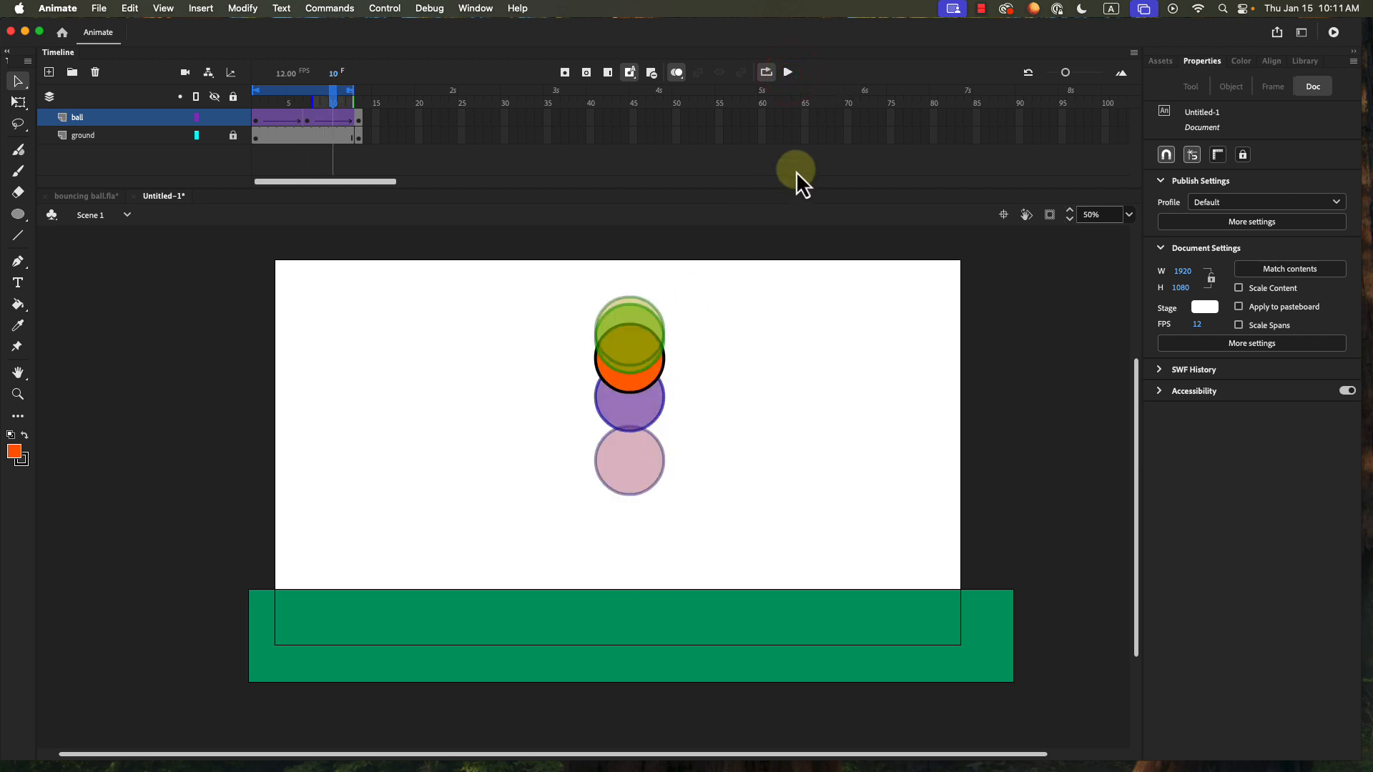
left_click(788, 71)
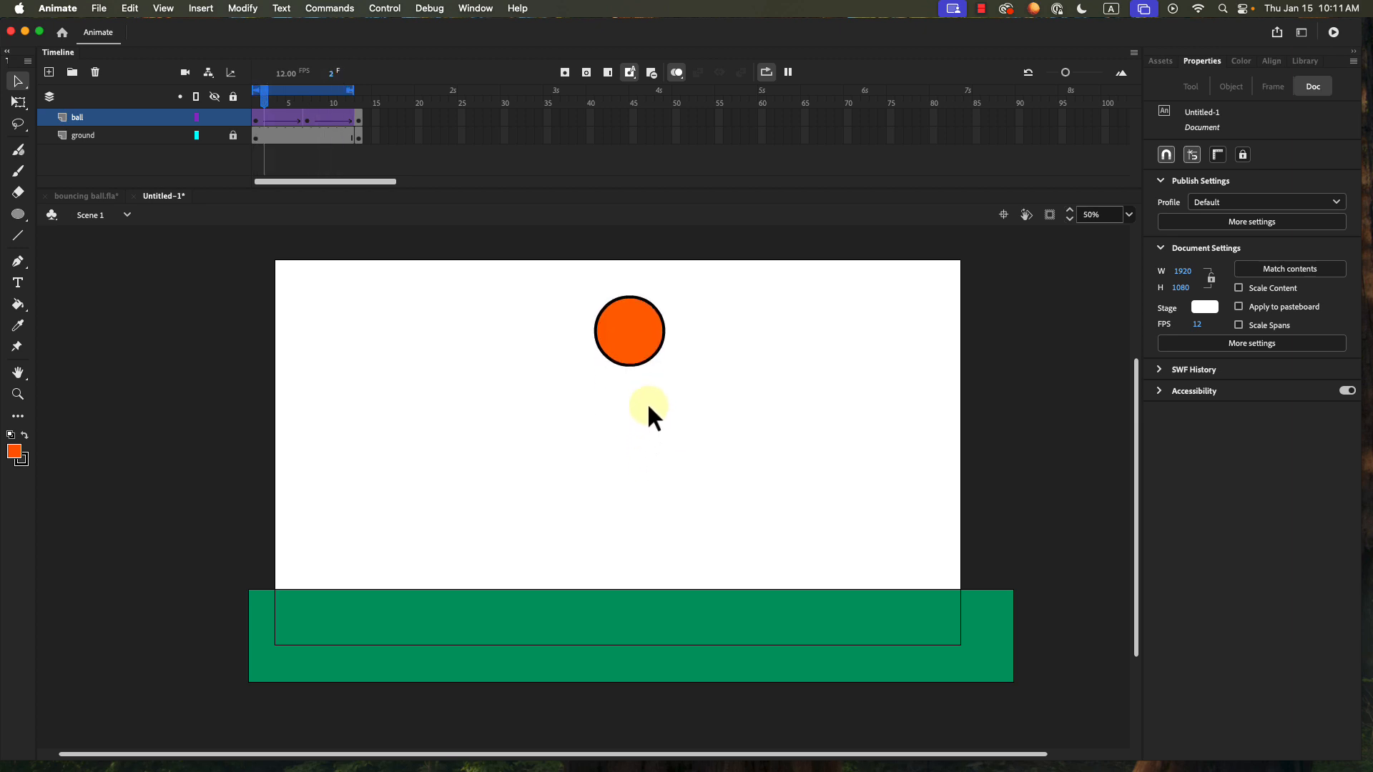
left_click(788, 72)
left_click(647, 319)
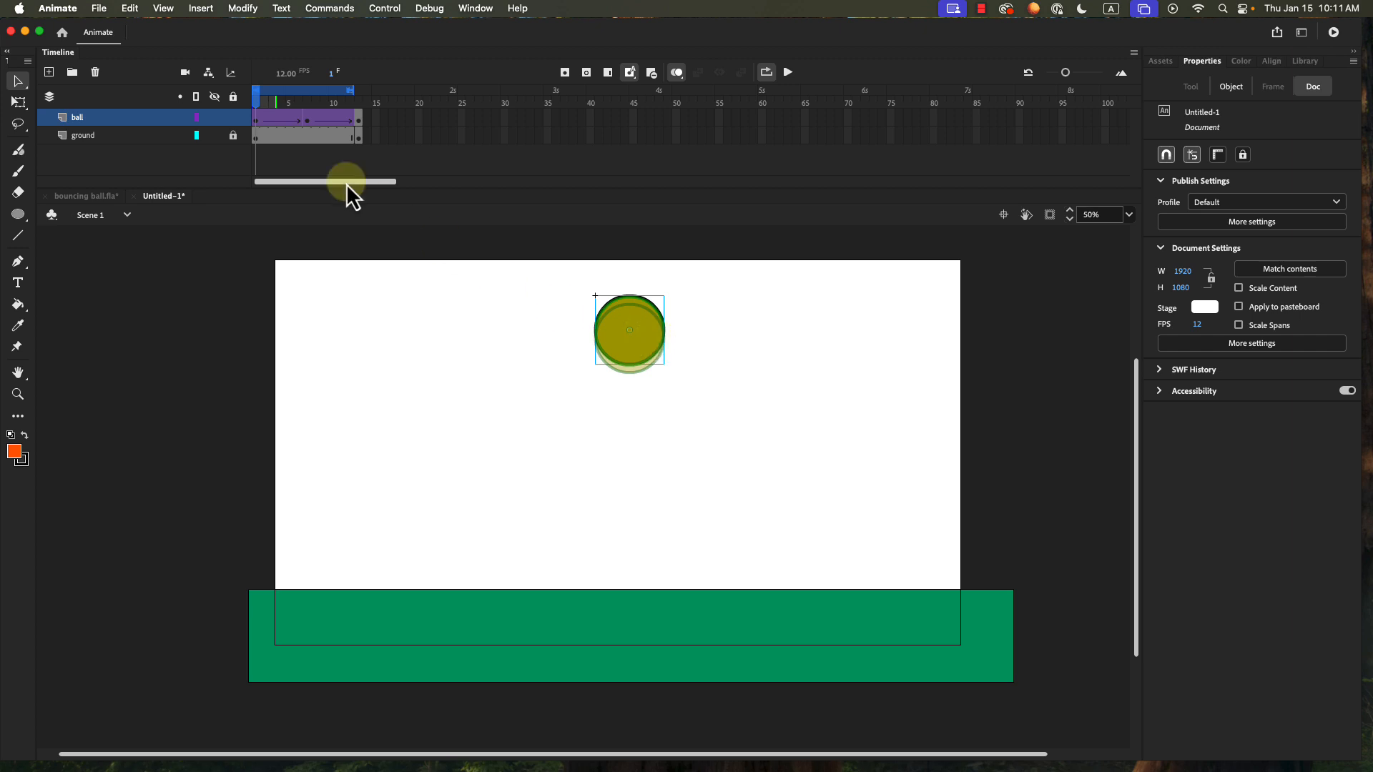
Step: Squash the ball at frame 7 to about 299 by 99 px with Free Transform and rest it on the ground
left_click(307, 116)
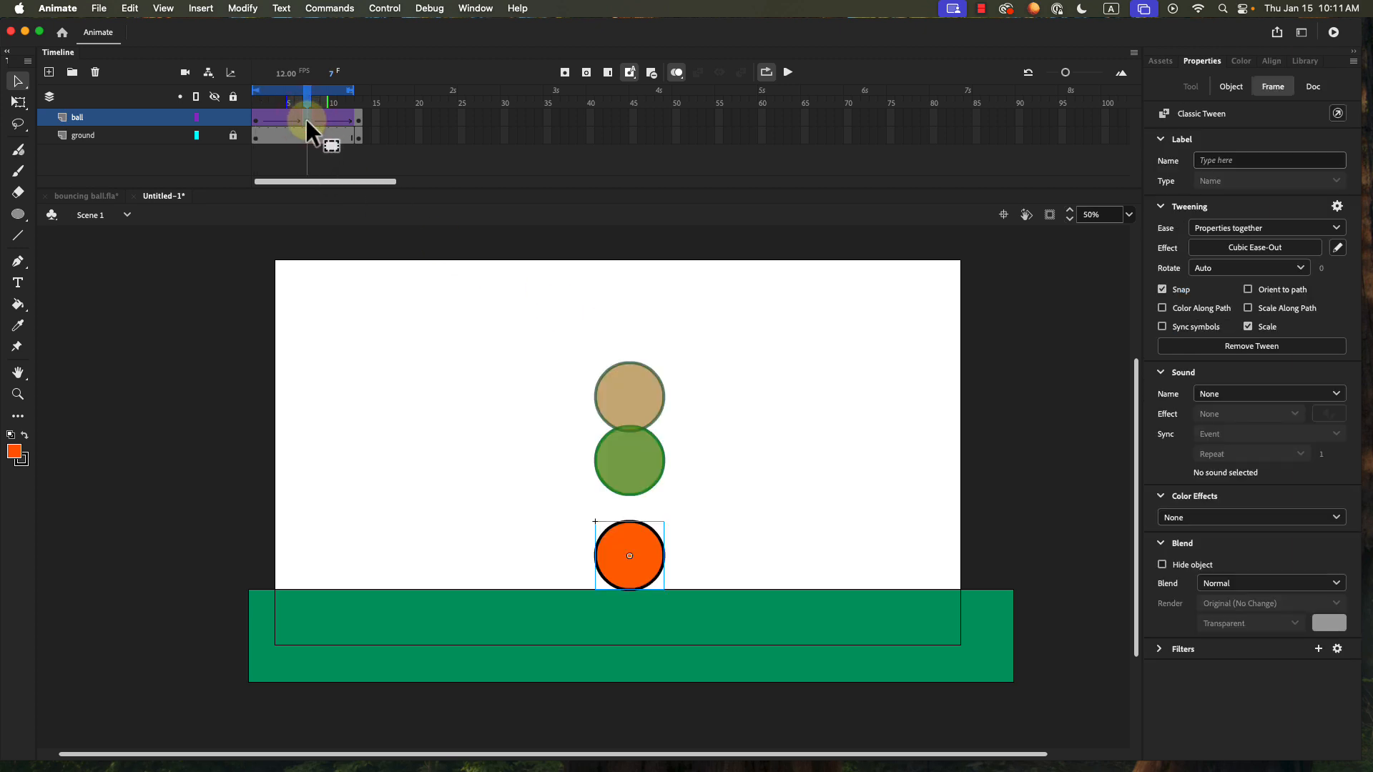
left_click(651, 582)
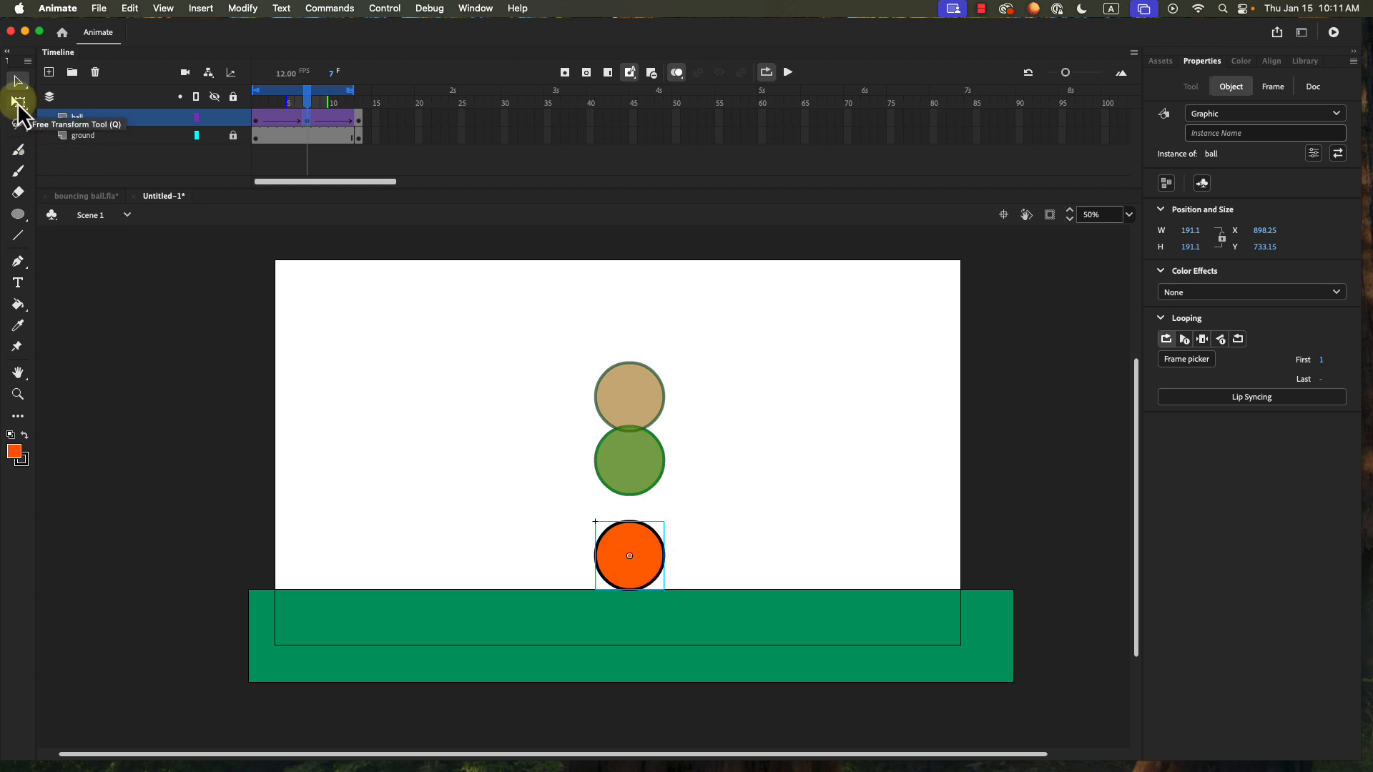
left_click(18, 101)
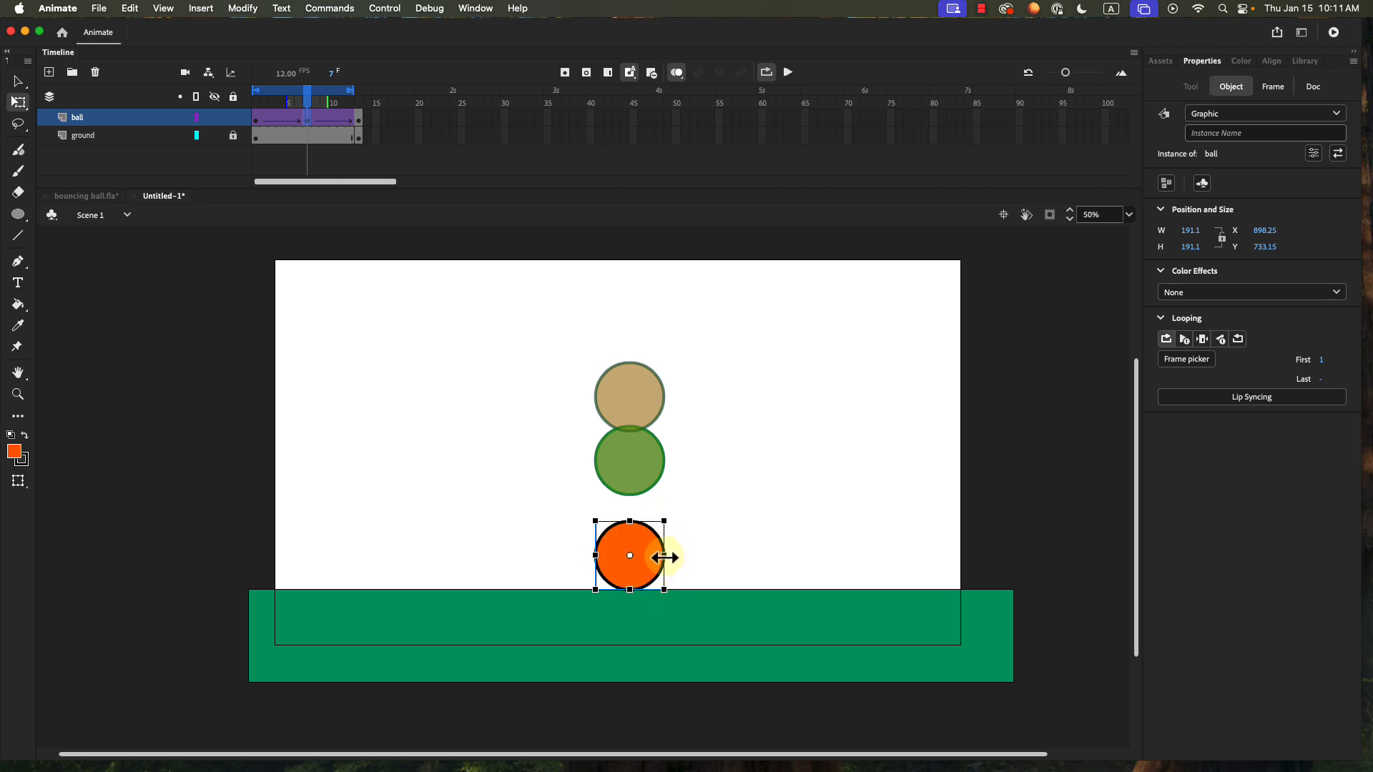
left_click_drag(665, 555, 693, 556)
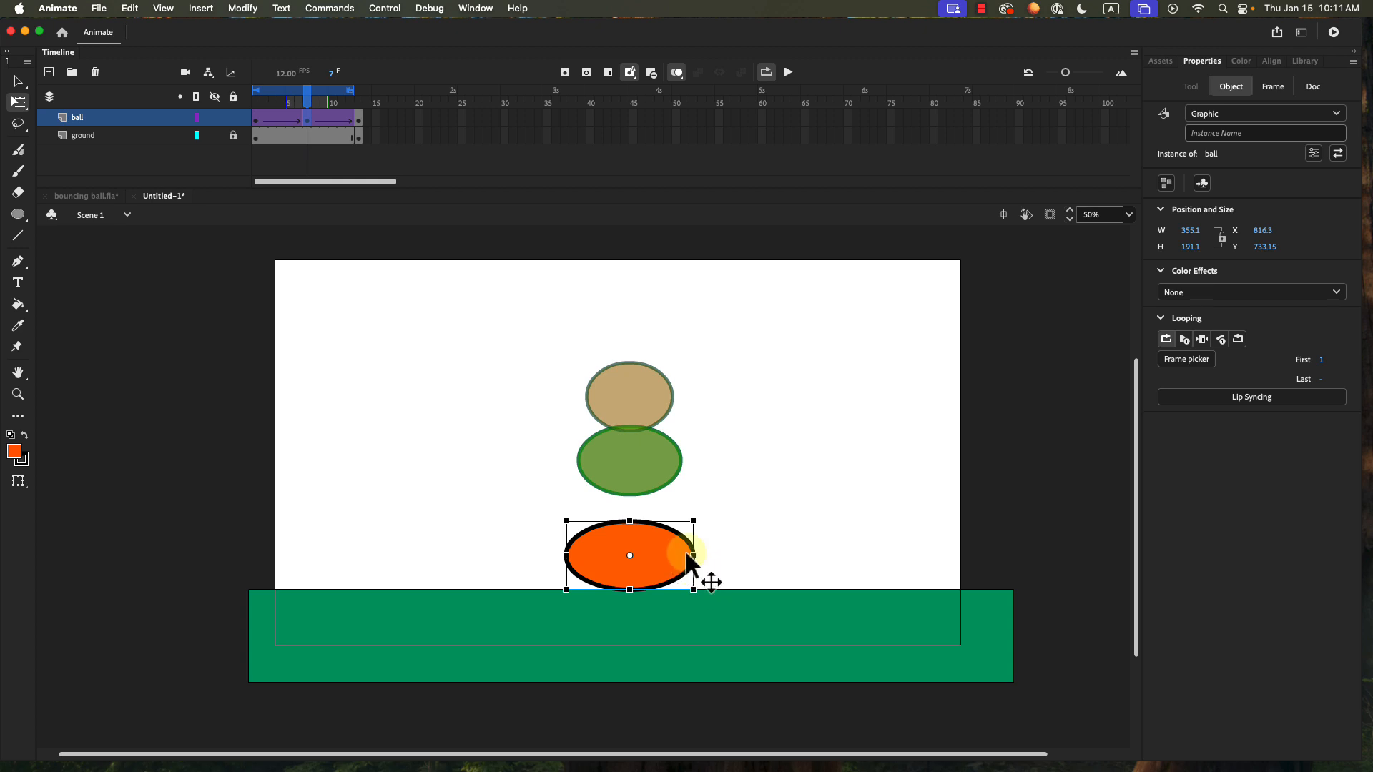
mouse_move(694, 558)
left_mouse_down()
mouse_move(668, 559)
mouse_move(693, 559)
left_mouse_up()
left_click_drag(631, 522, 630, 541)
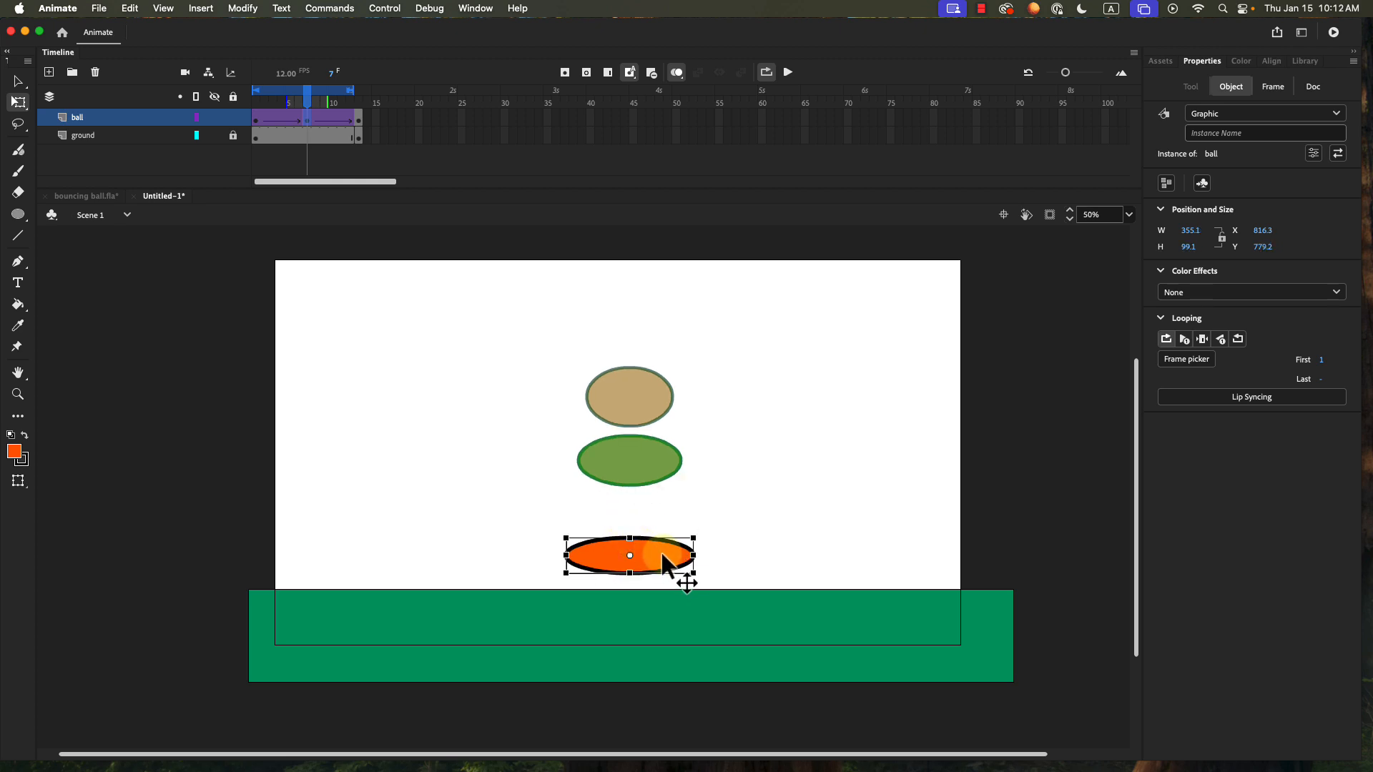
left_click_drag(692, 555, 683, 556)
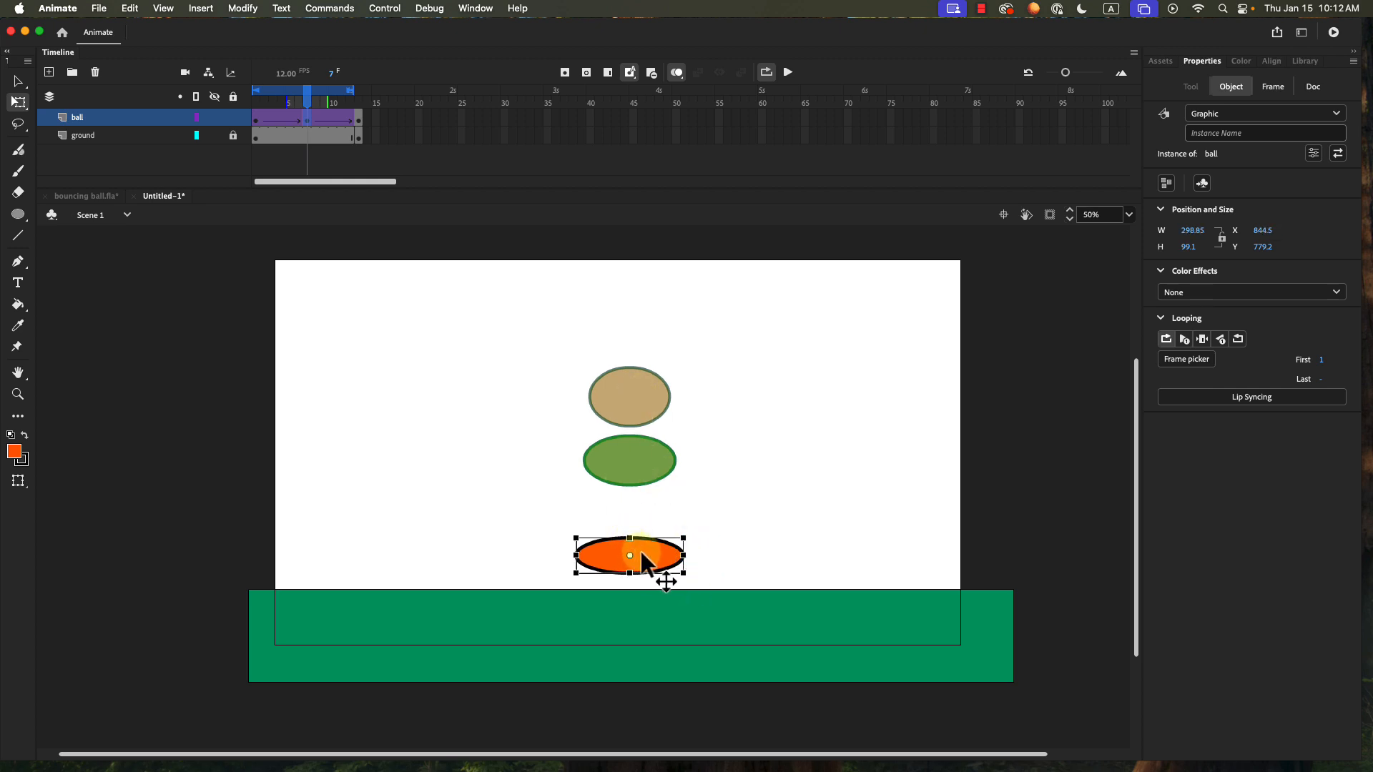
left_click_drag(641, 552, 656, 577)
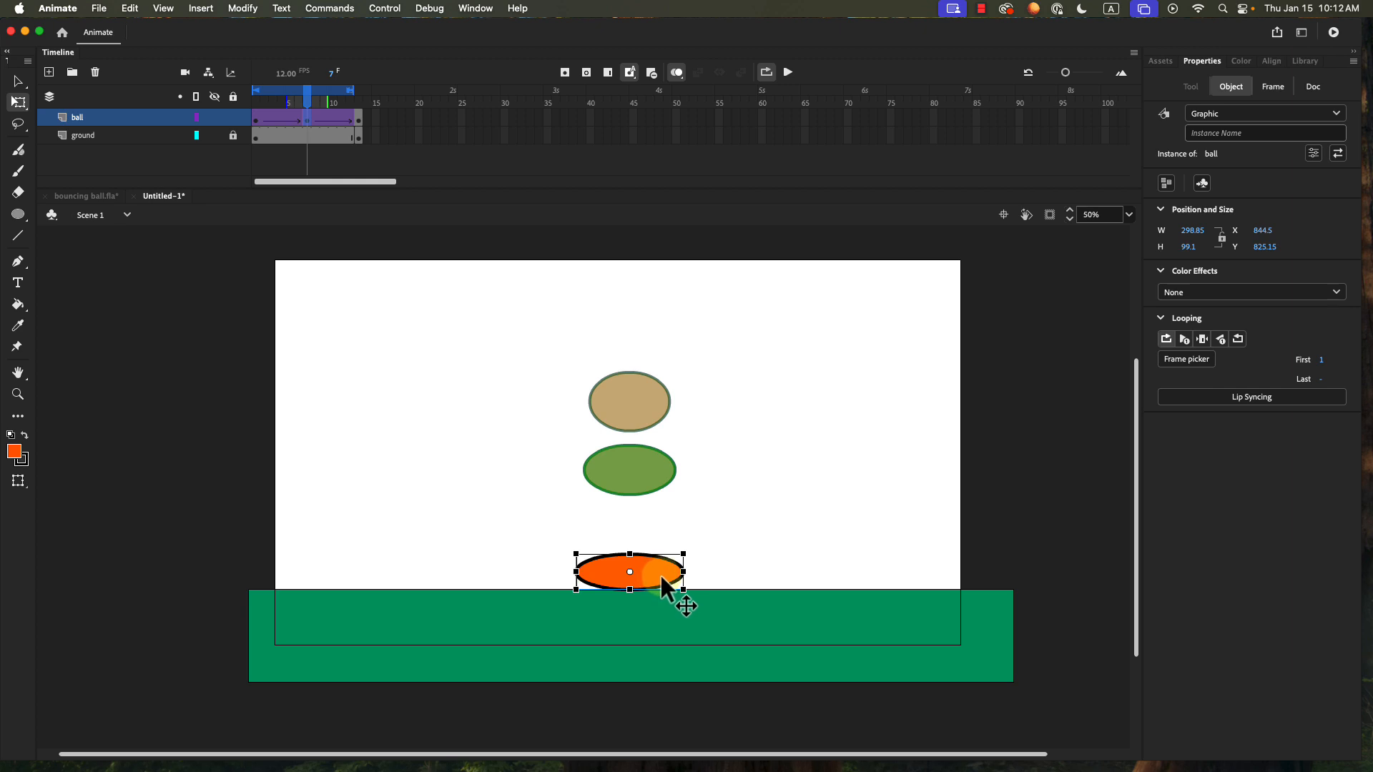
left_click(788, 73)
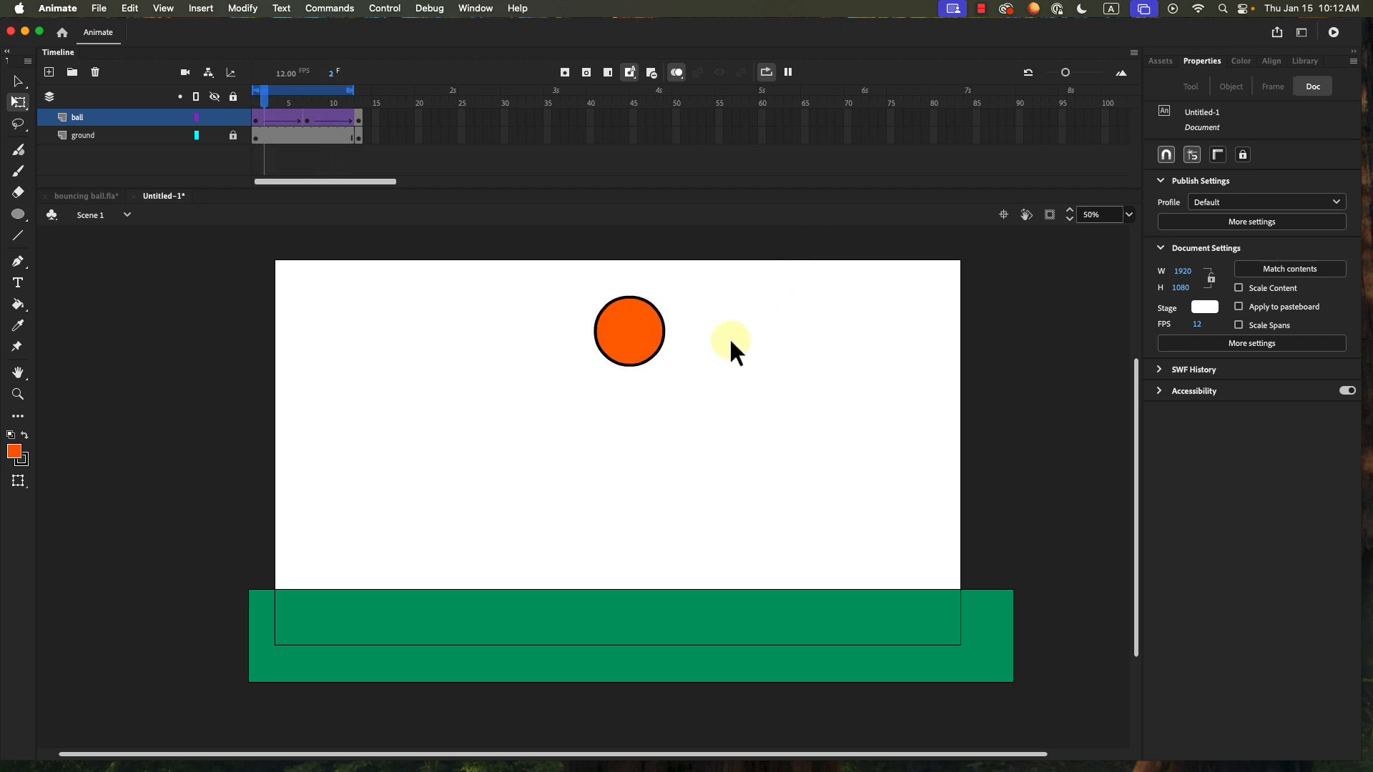
left_click(788, 73)
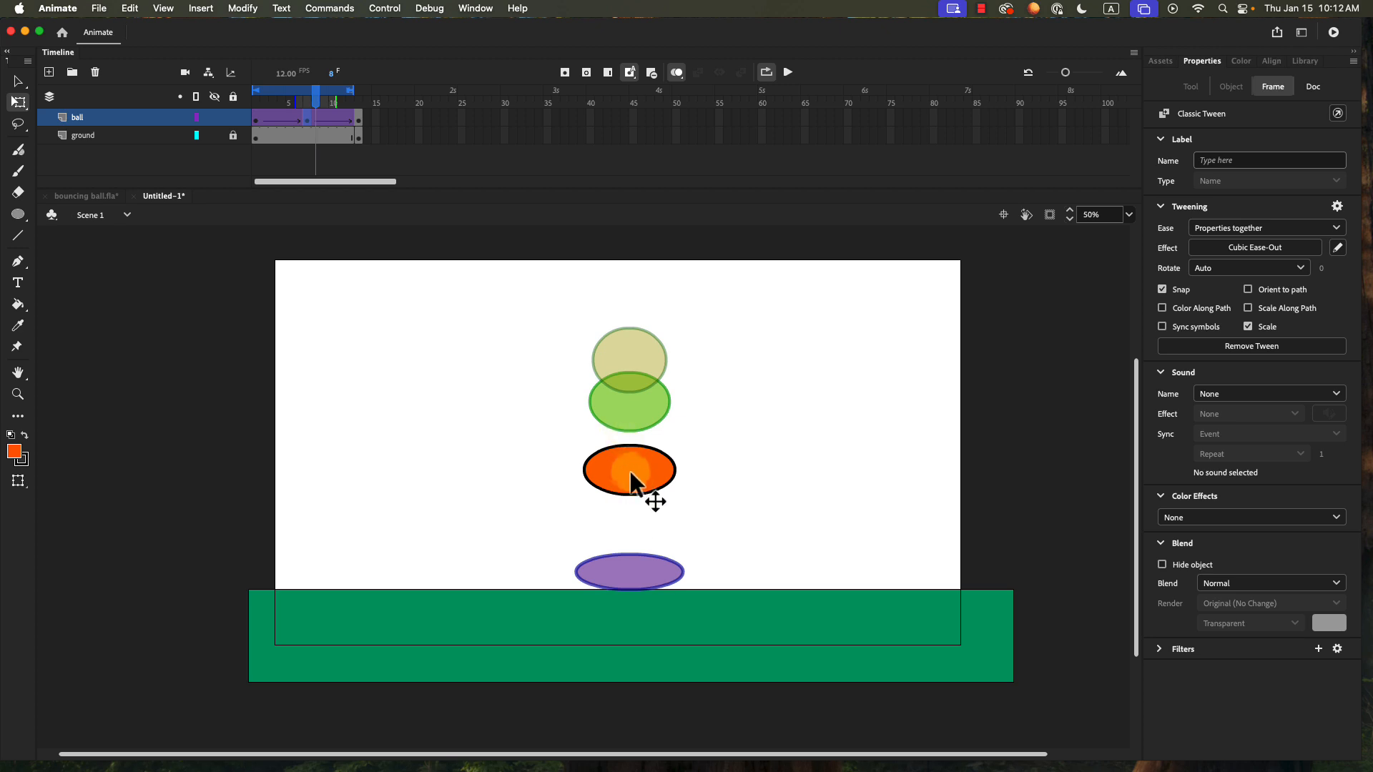
Step: Insert a ball keyframe at frame 6, stretch the ball to about 145 by 258 px, and lower it to about Y 516
left_click_drag(315, 100, 299, 96)
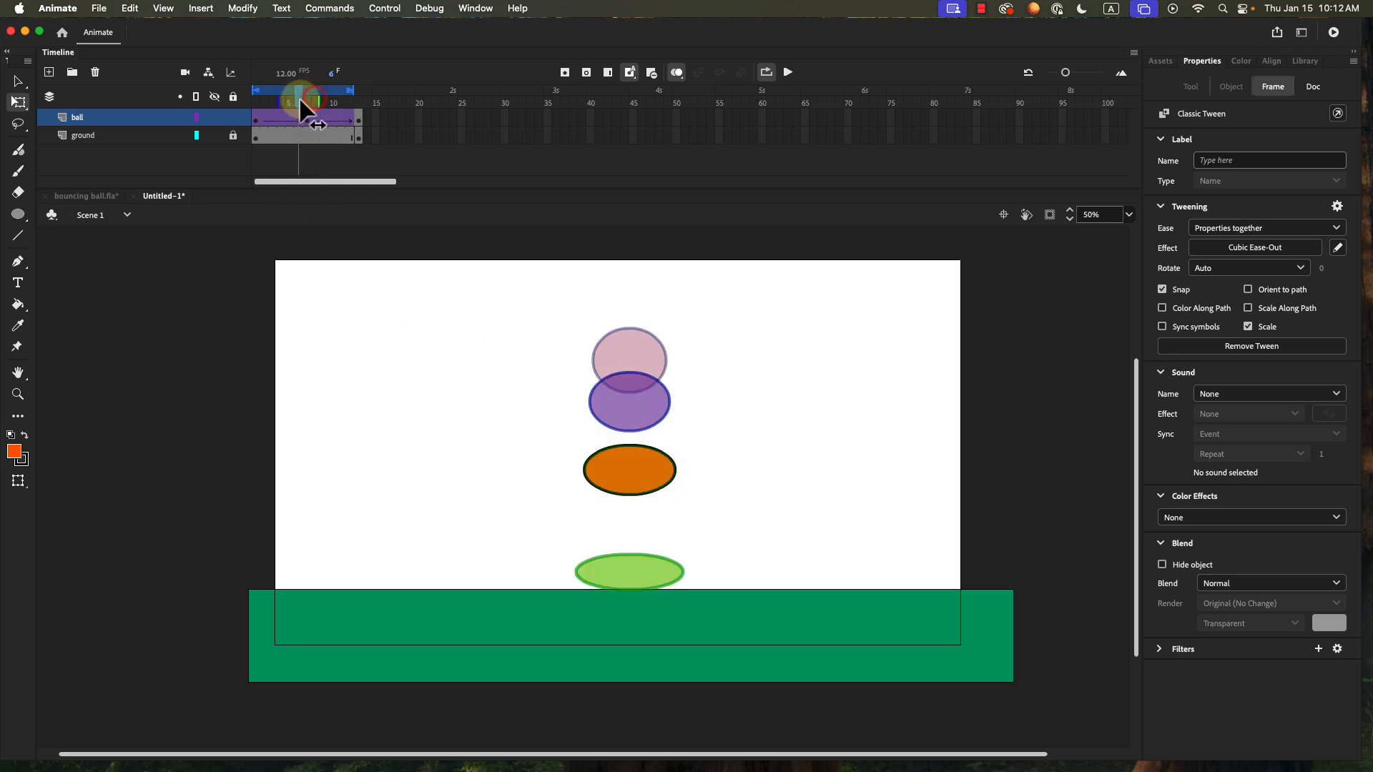
left_click(294, 97)
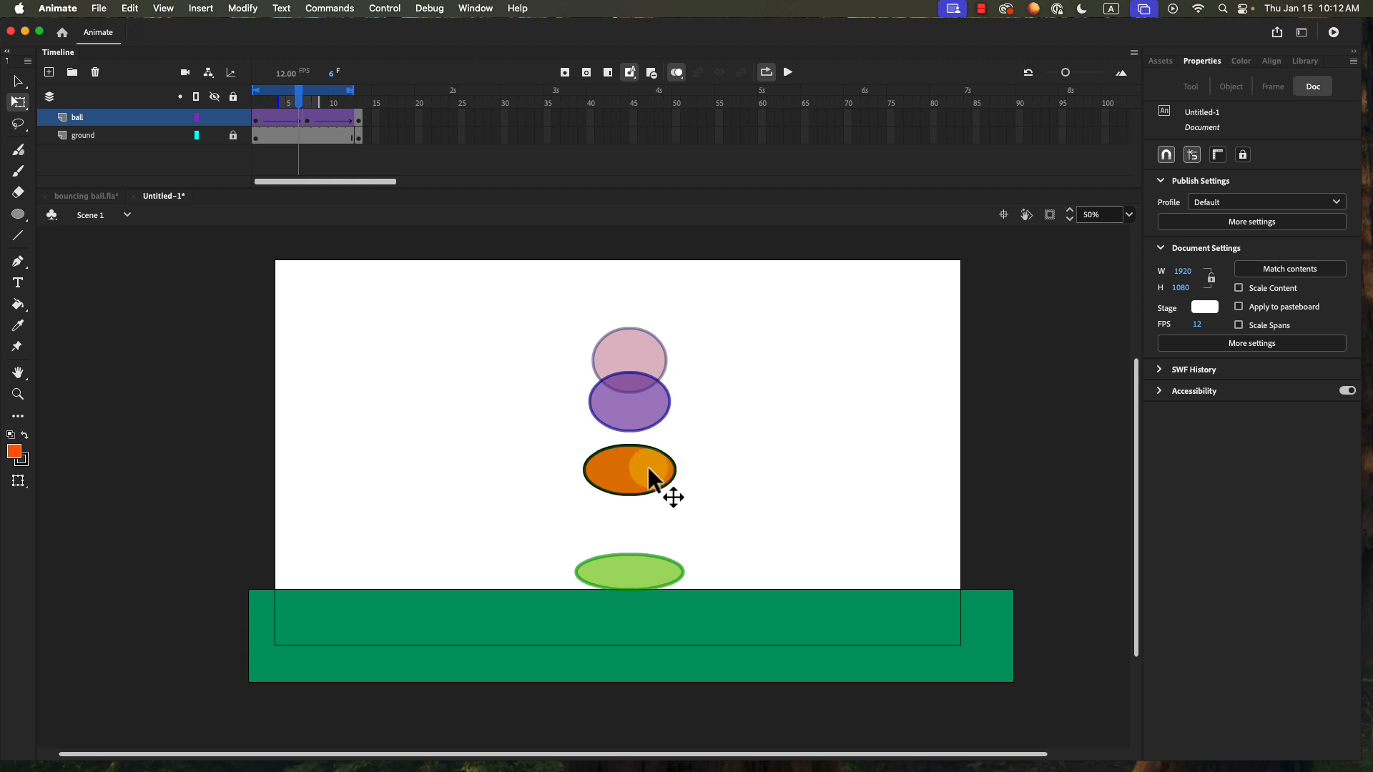
left_click(298, 116)
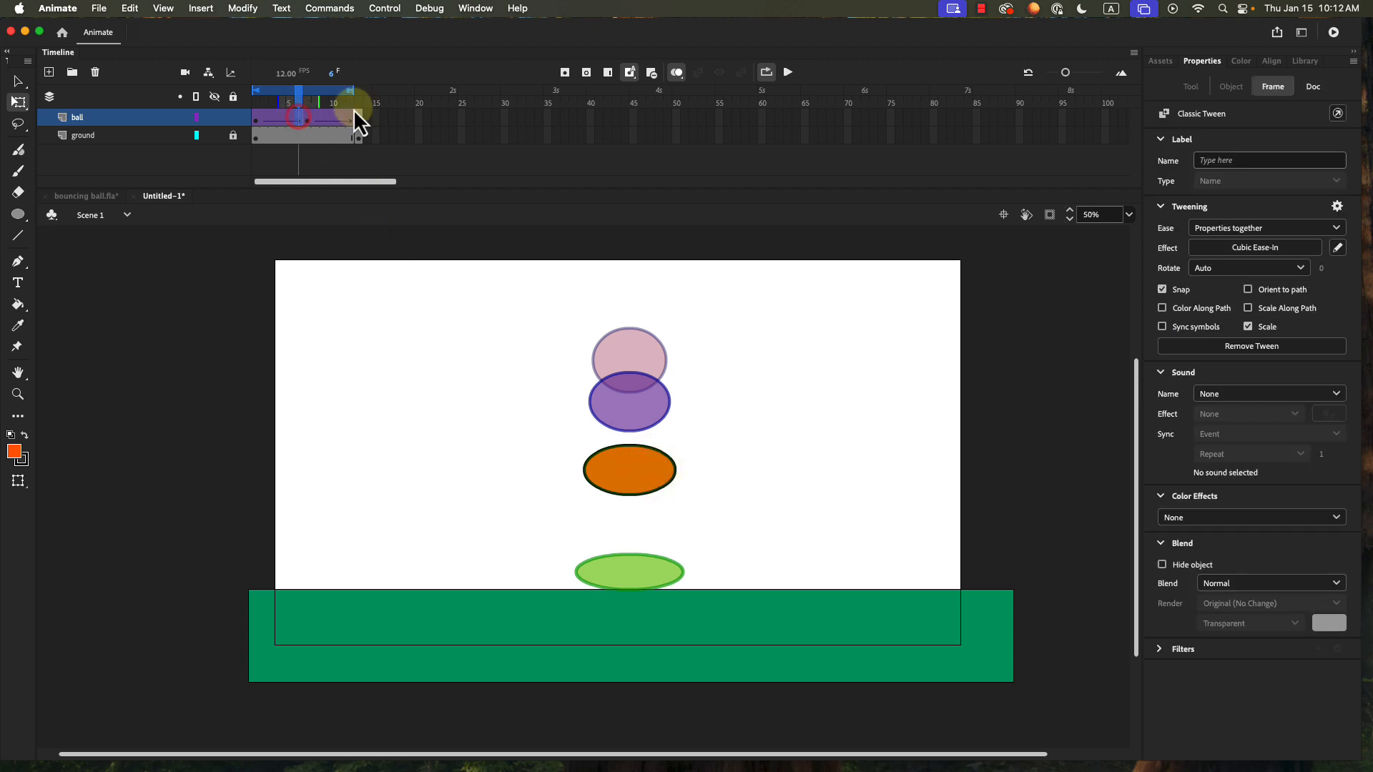
left_click(565, 72)
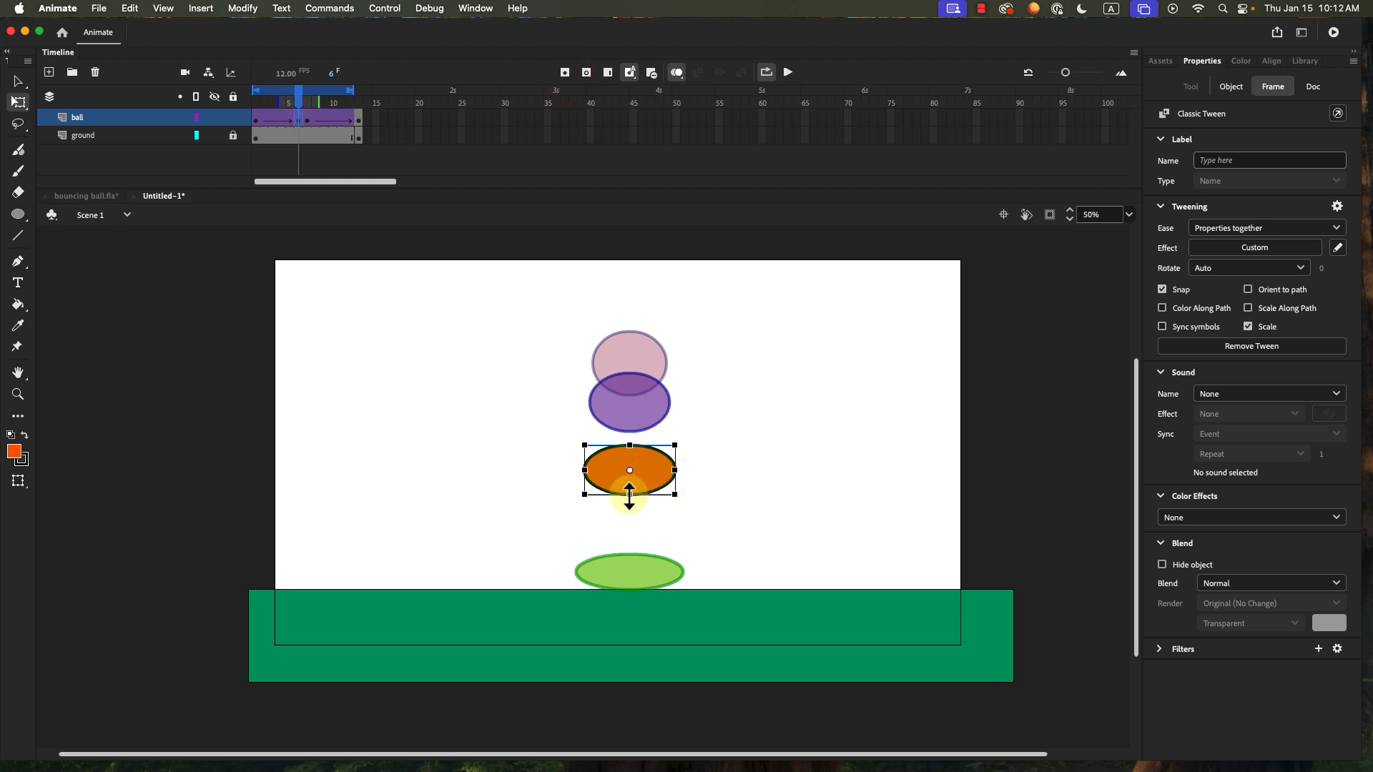
left_click_drag(582, 470, 631, 516)
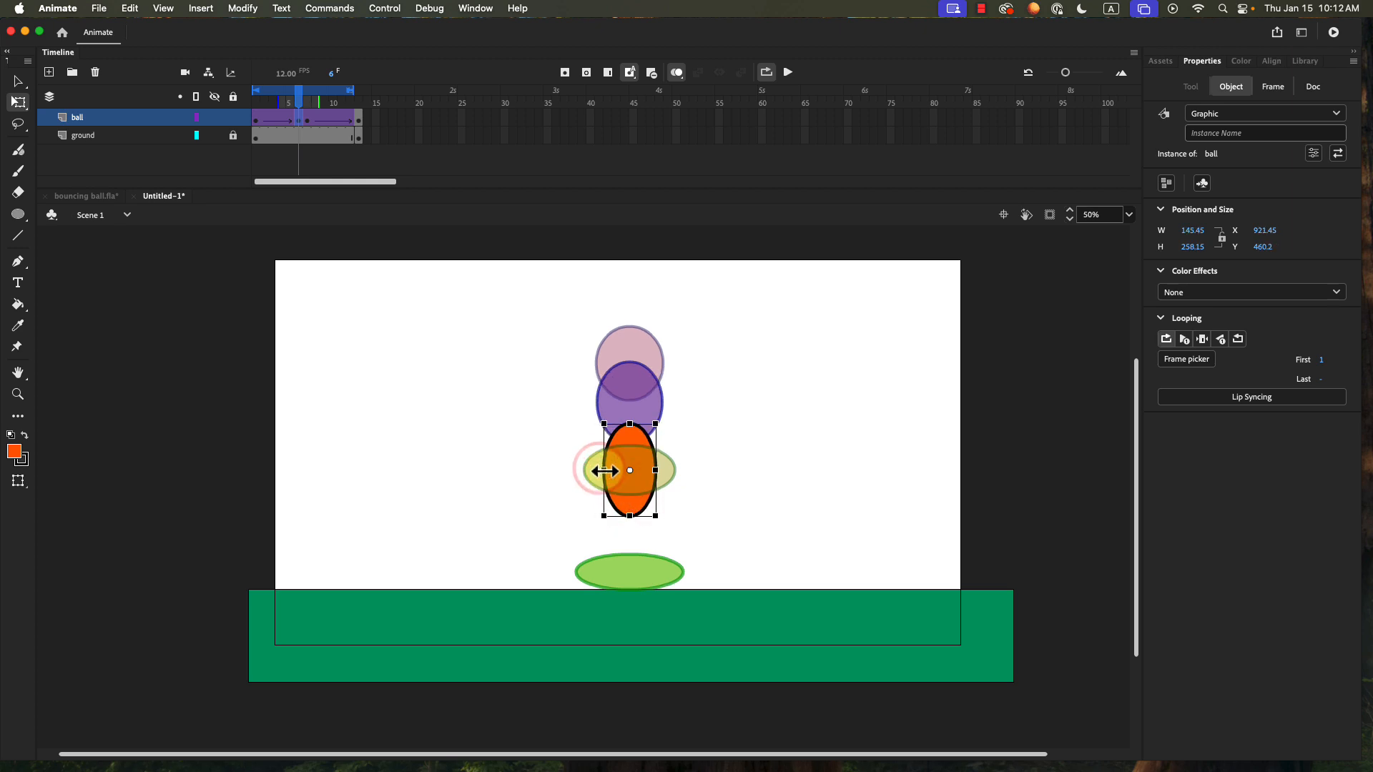
left_click_drag(599, 470, 627, 475)
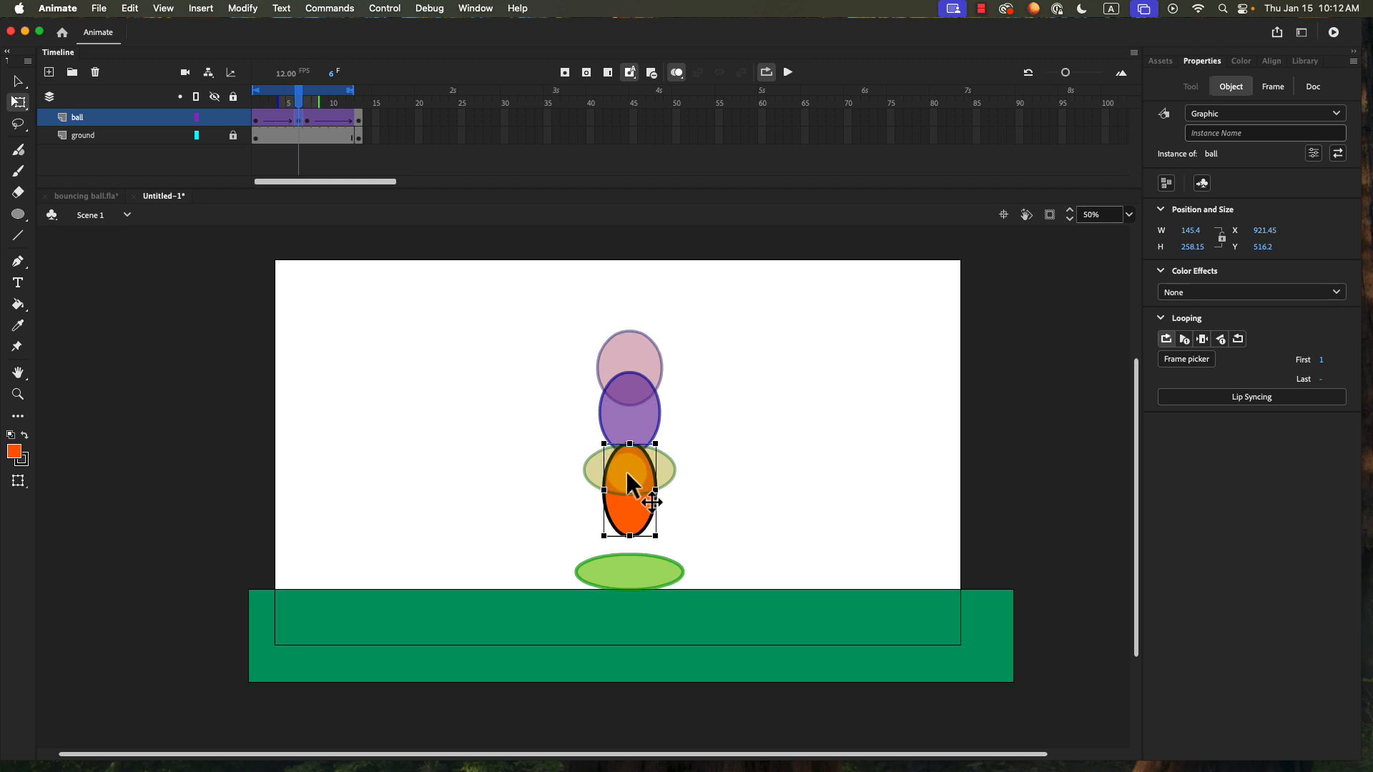
left_click(788, 73)
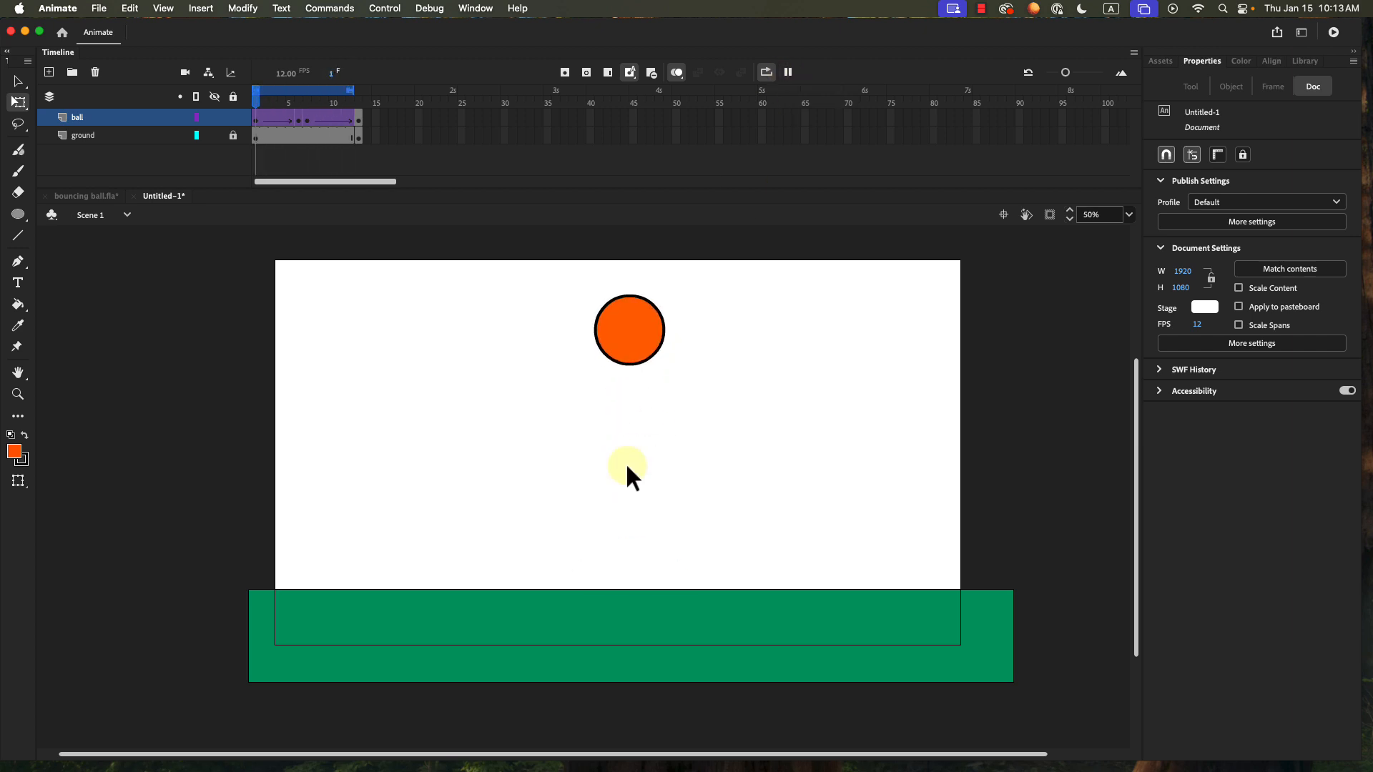
left_click(787, 72)
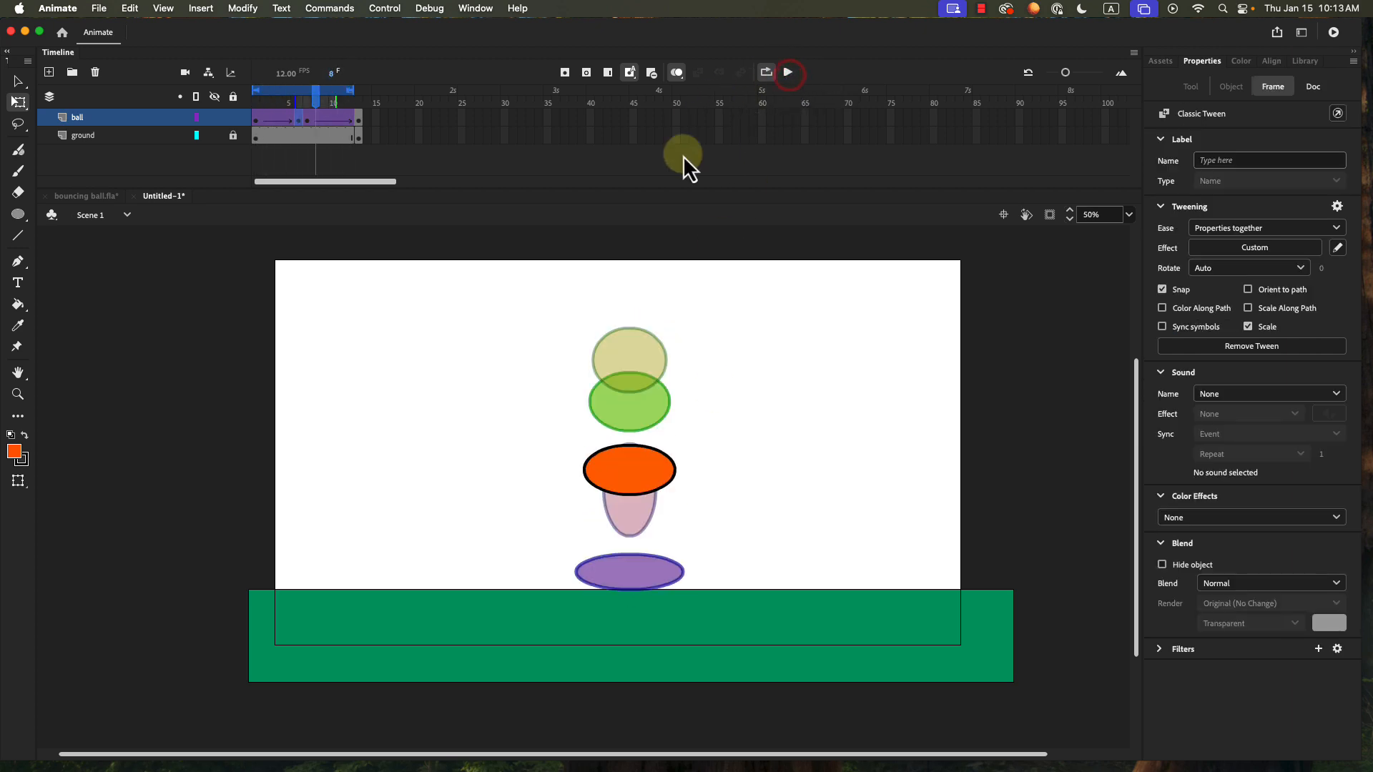
Step: Narrow the squashed ball at frame 7 to about 251 px wide and slightly shorten the stretched ball at frame 6
left_click(306, 117)
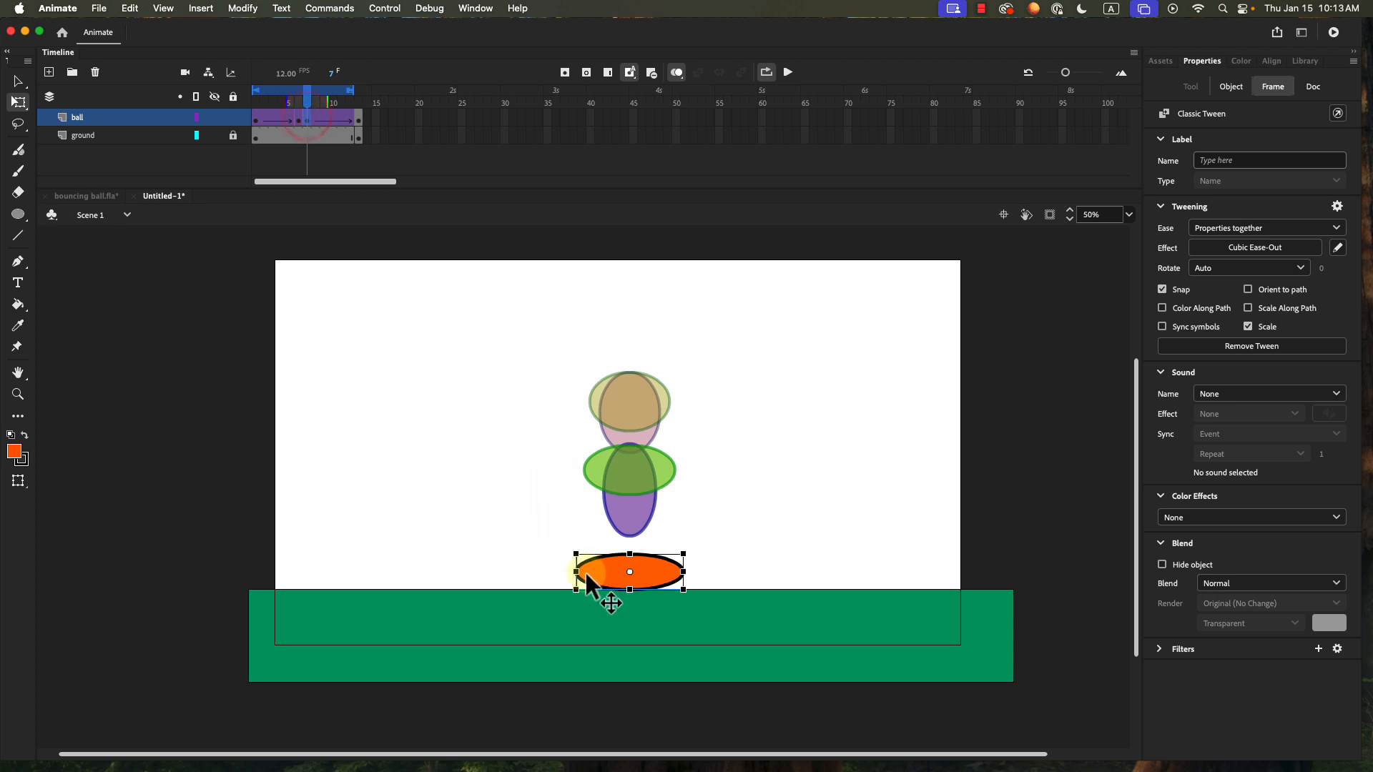
left_click_drag(573, 573, 582, 573)
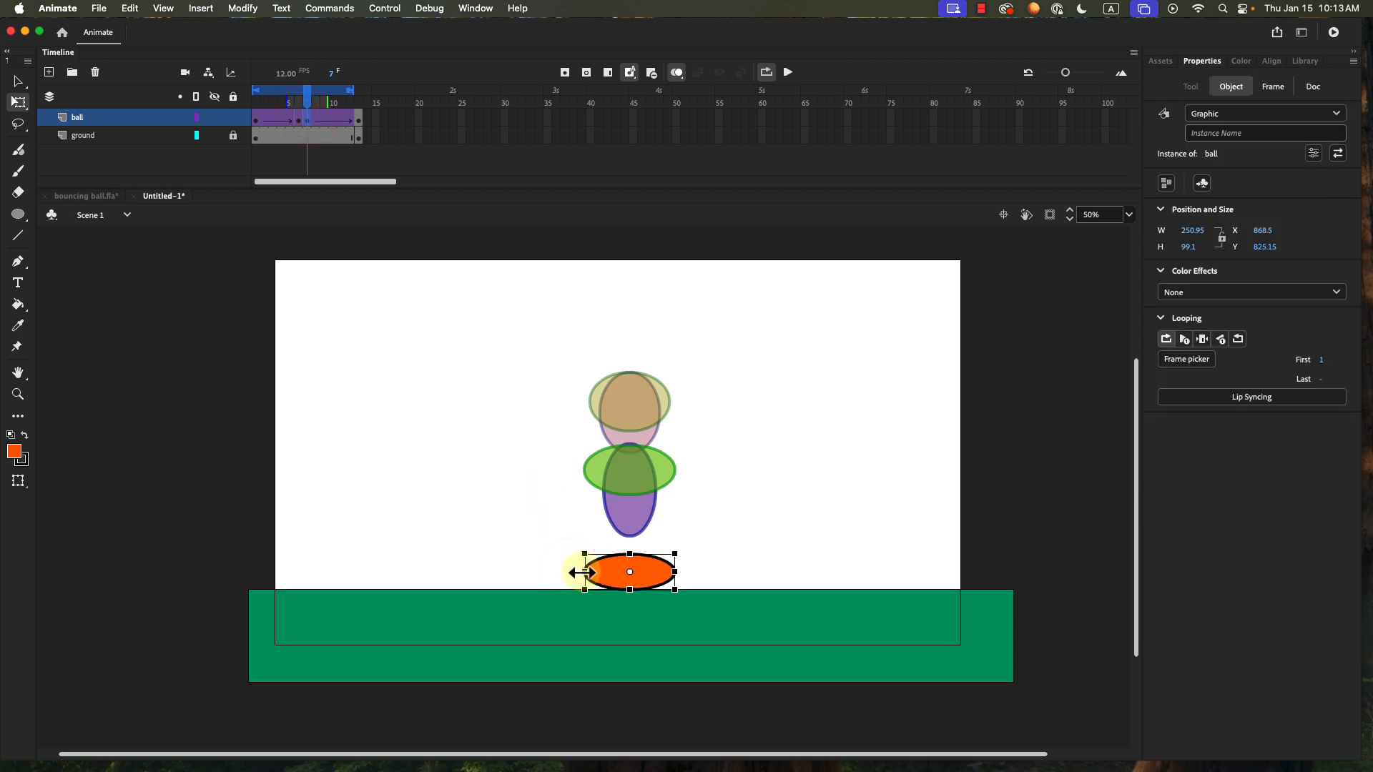
left_click(299, 123)
left_click_drag(630, 444, 629, 452)
left_click(788, 75)
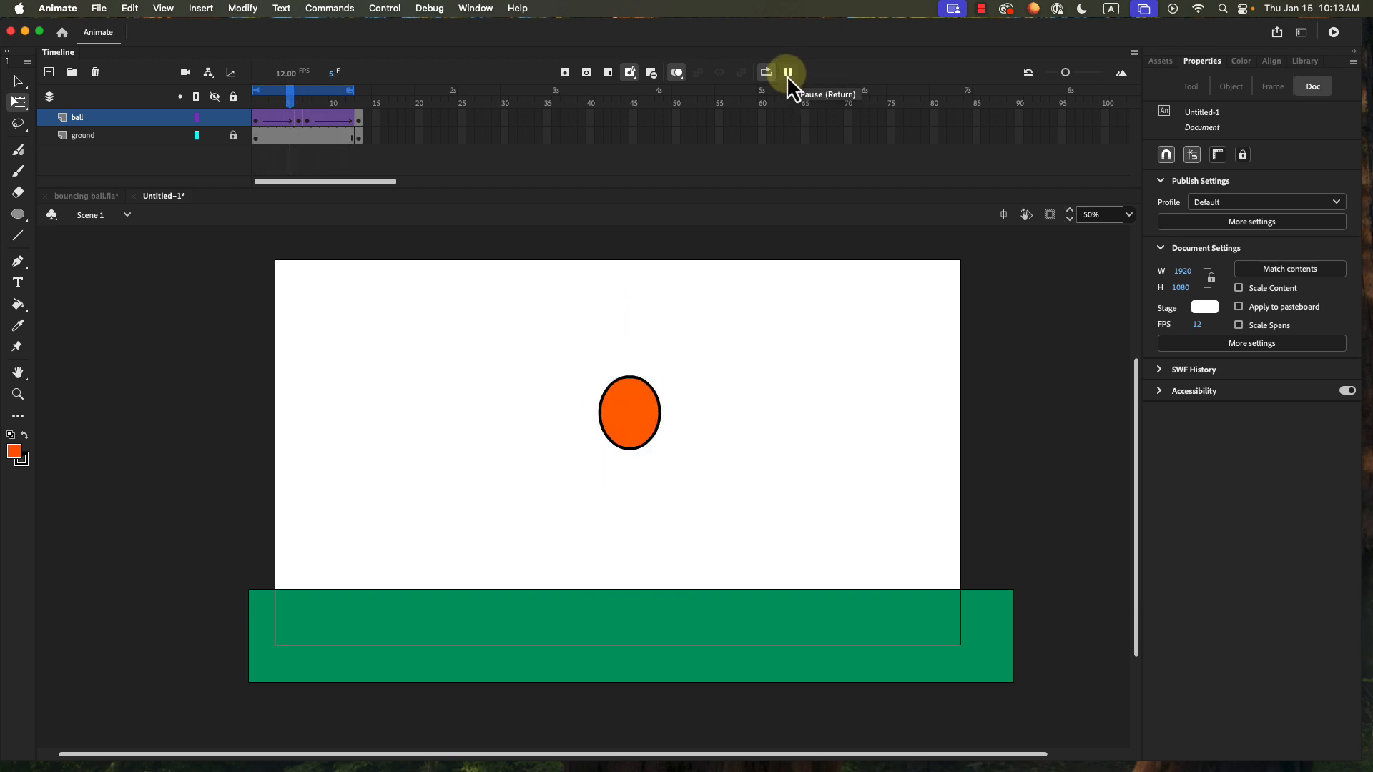
left_click(788, 72)
Step: Insert a ball keyframe at frame 8 and stretch the ball to about 145 by 222 px at about Y 582
left_click(314, 118)
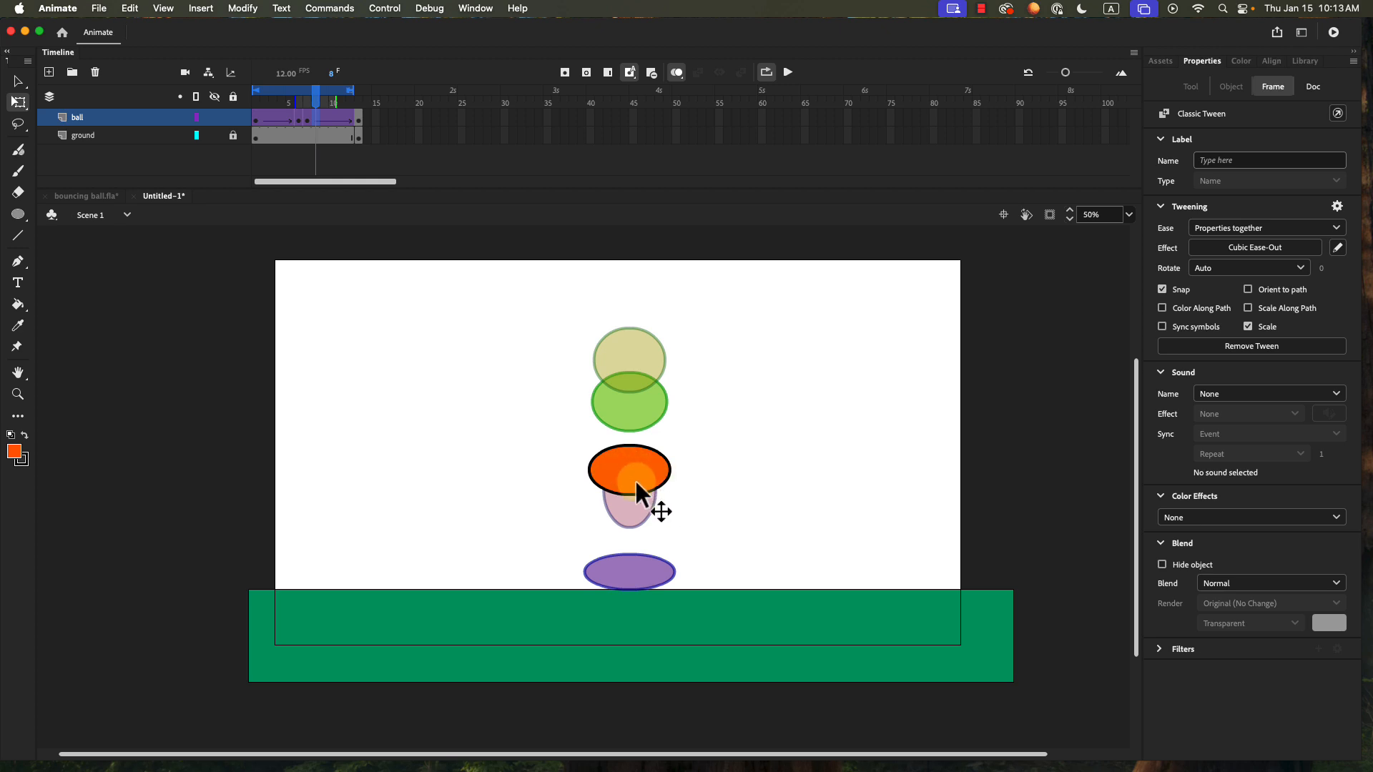
left_click(632, 479)
left_click(315, 115)
left_click(565, 73)
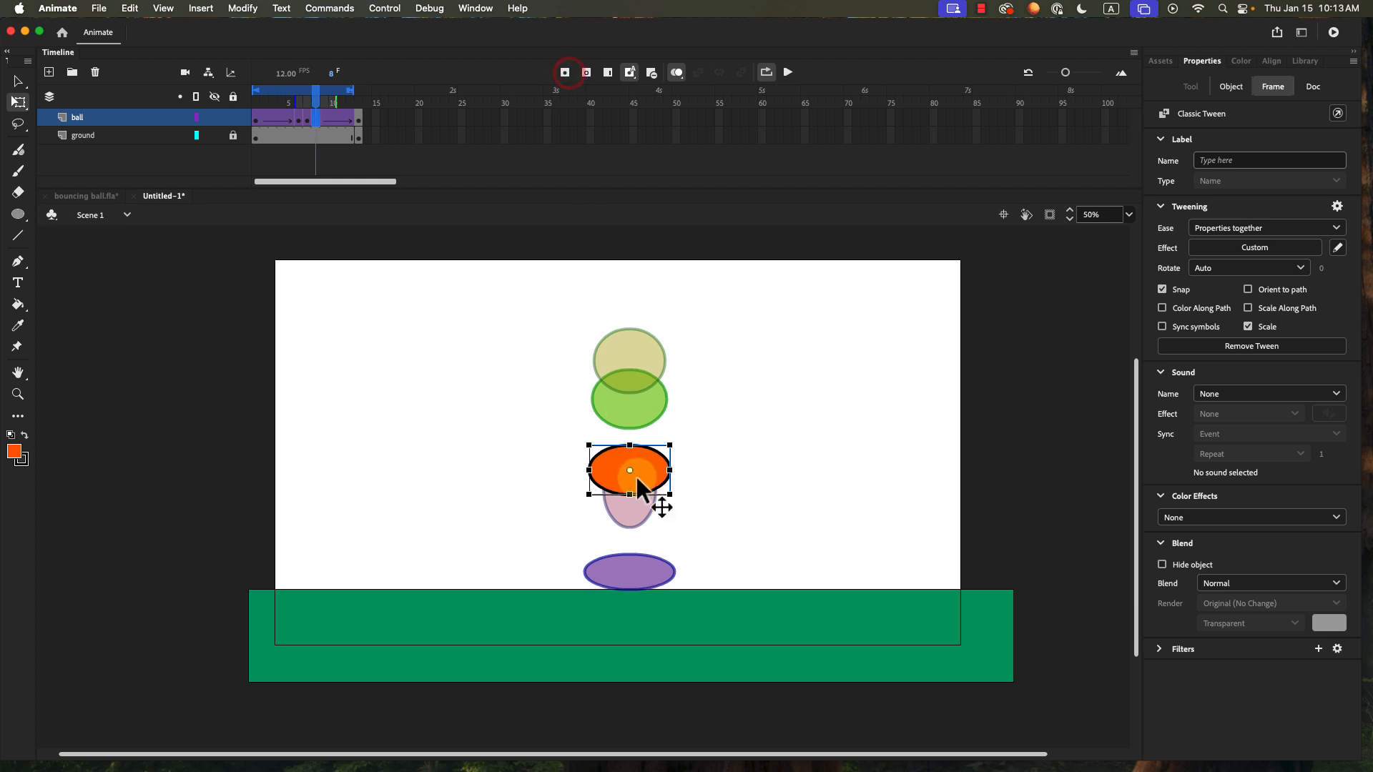
left_click_drag(631, 497, 634, 535)
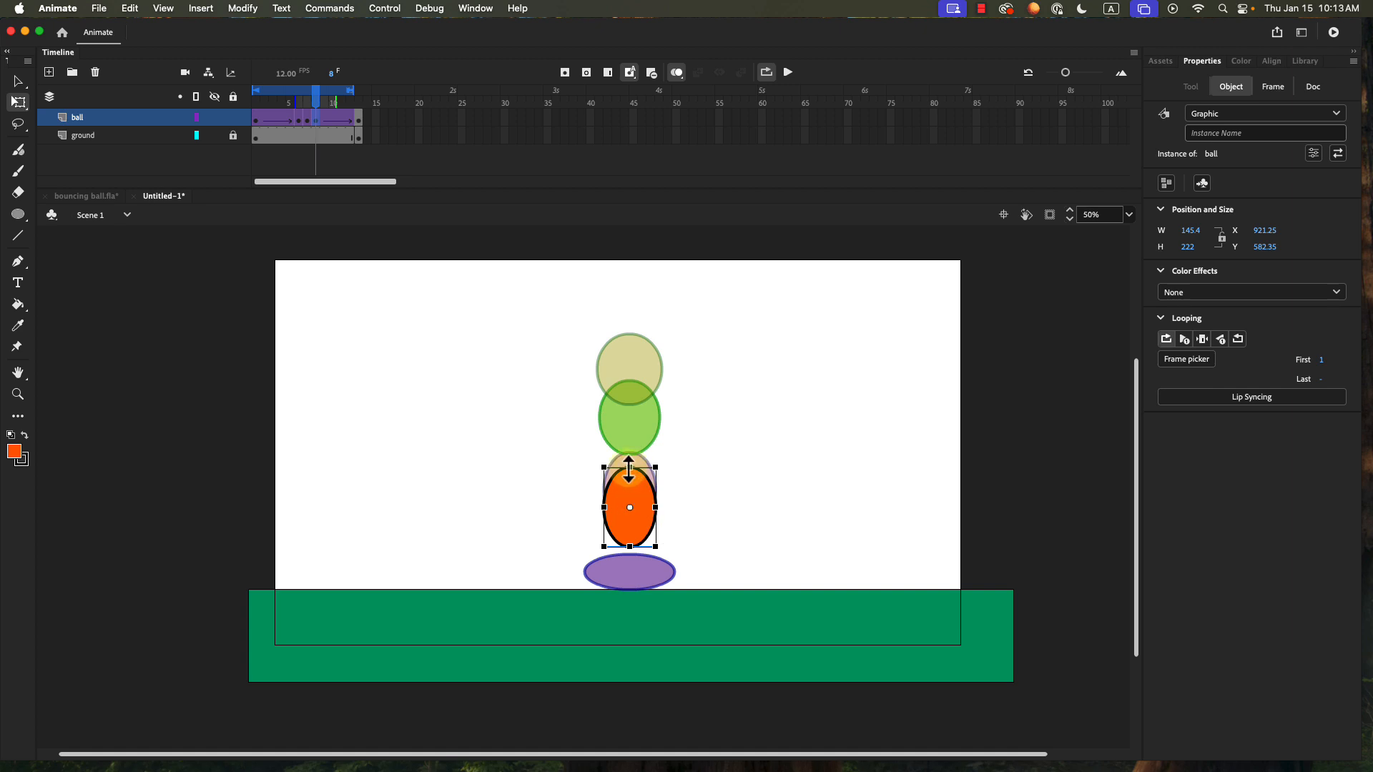
left_click(788, 72)
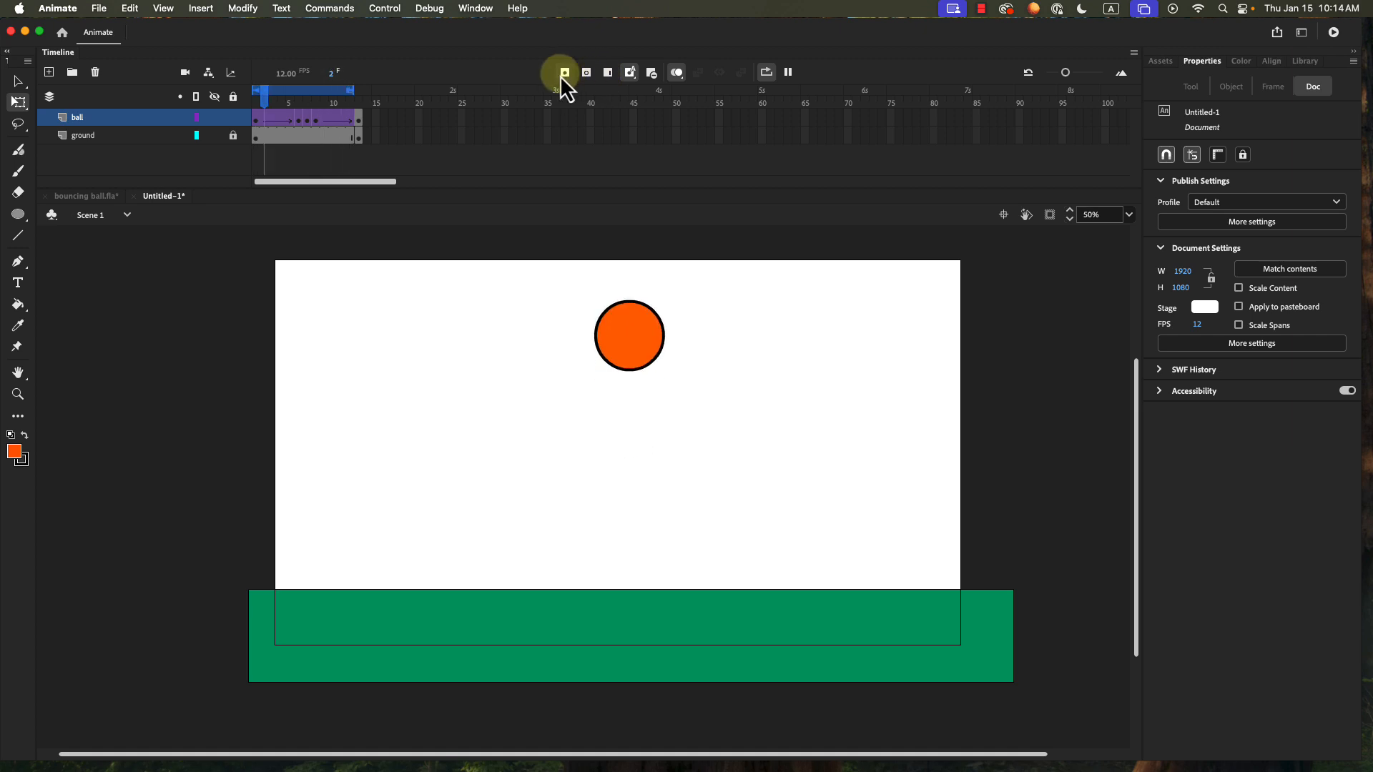
left_click(788, 73)
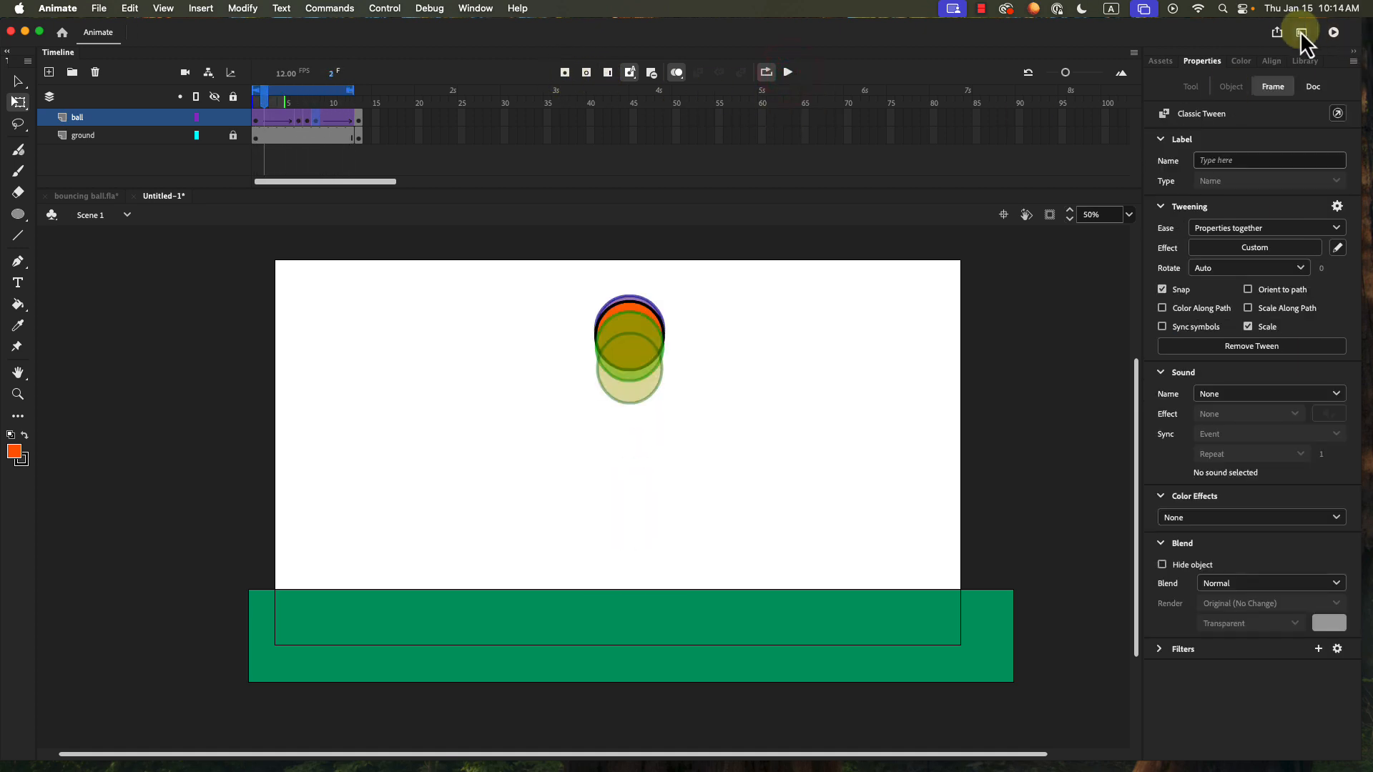
Step: Publish the bouncing ball animation as an animated GIF
left_click(1277, 32)
left_click(1154, 122)
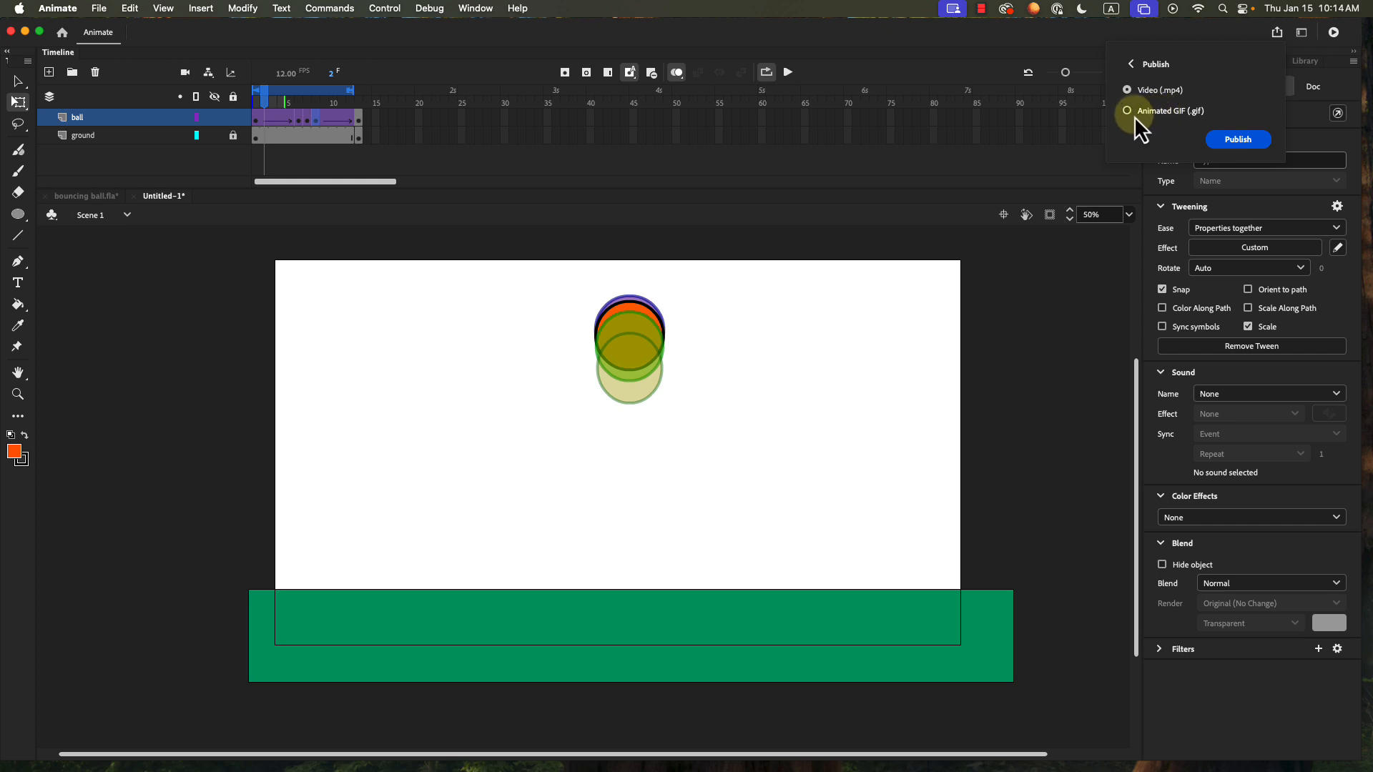
left_click(1128, 111)
left_click(1250, 143)
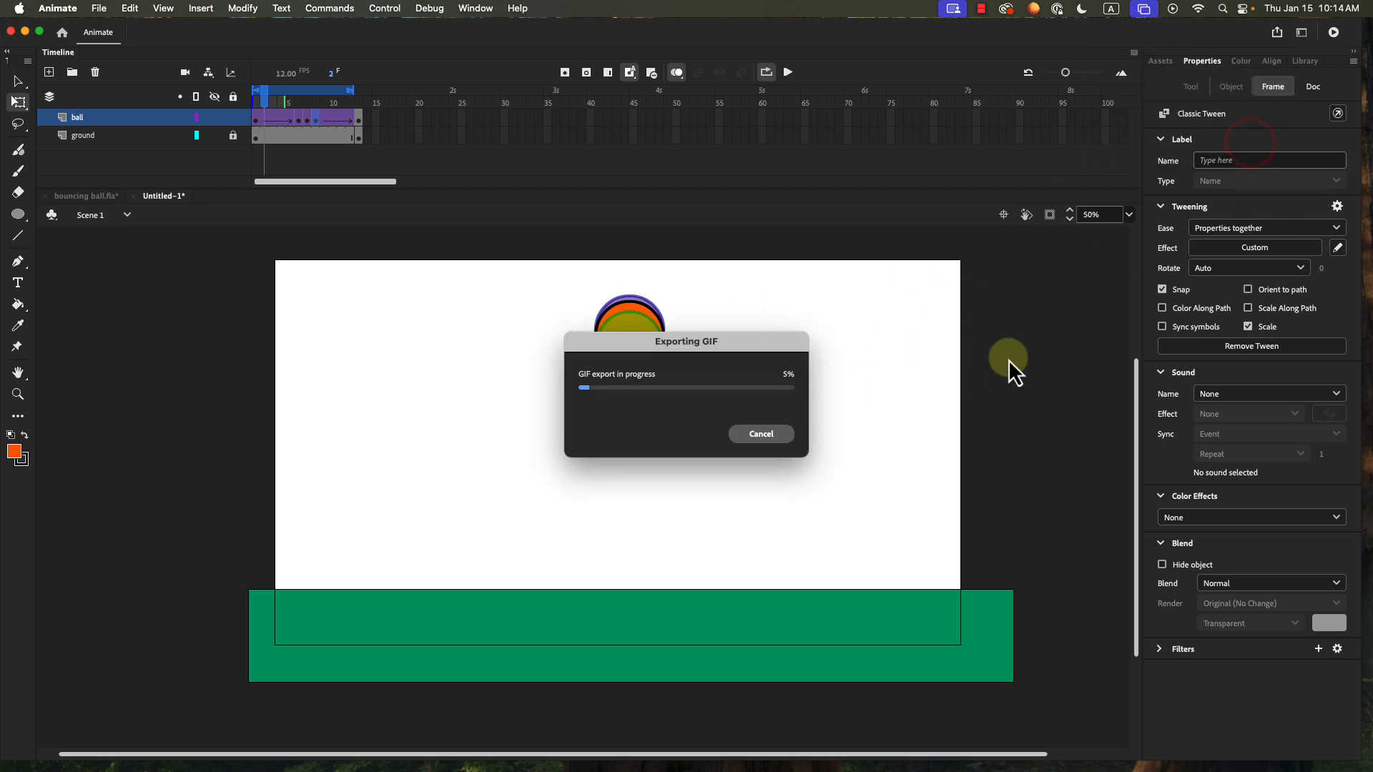